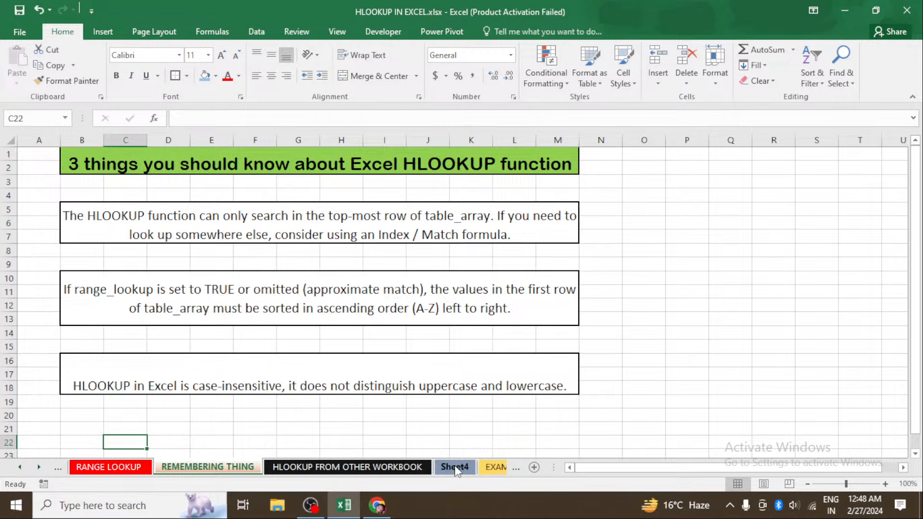
# Look through the planet exercise on Sheet4 and the EXAM 1 and WILD CARD HLOOKUP sheets
pyautogui.click(455, 468)
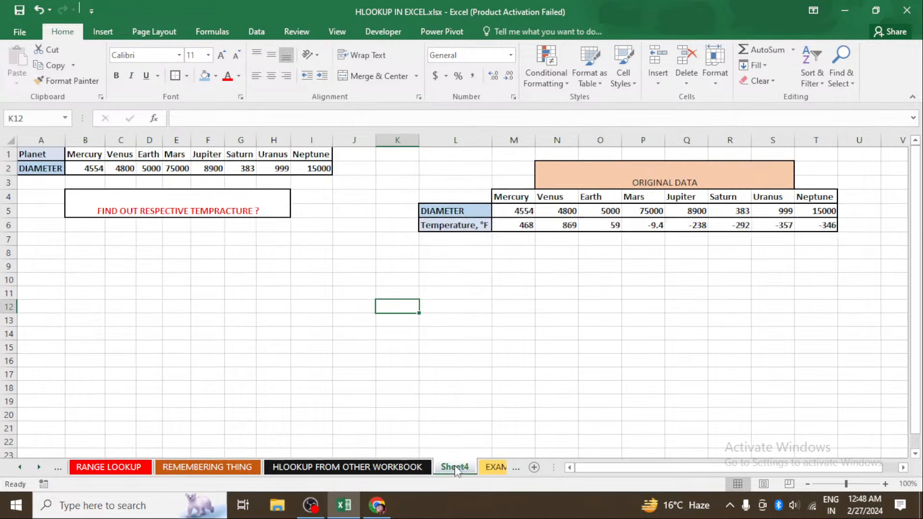
pyautogui.click(482, 466)
pyautogui.click(482, 465)
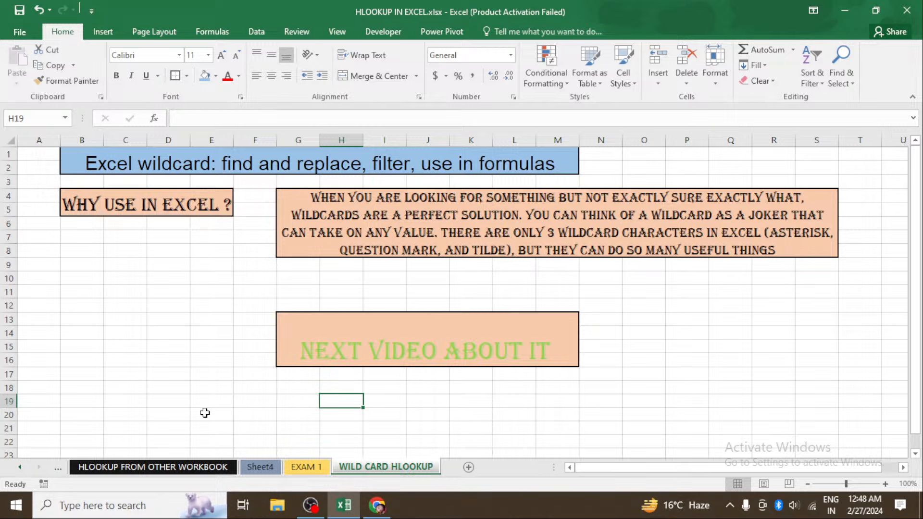
# Open the DEFITION OF HLOOKUP sheet and review the lookup value, table array, row index number and range lookup entries
pyautogui.click(20, 467)
pyautogui.click(20, 467)
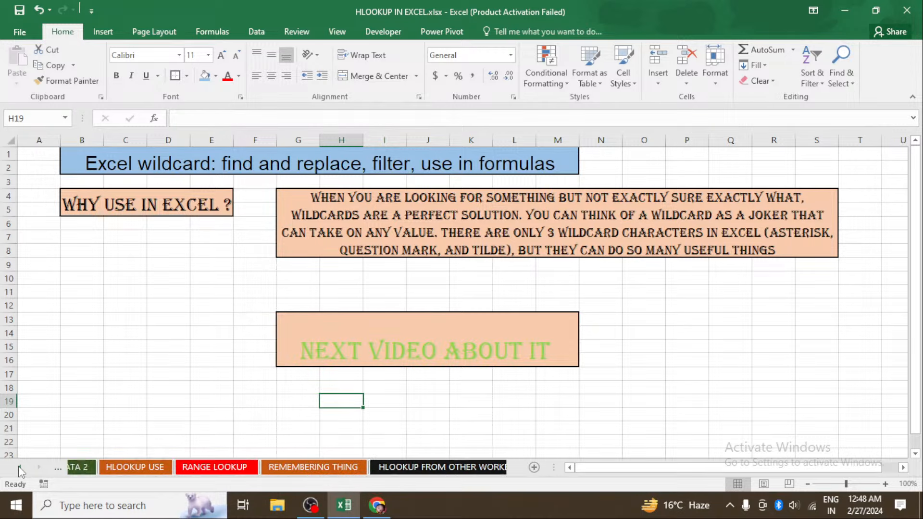
pyautogui.click(20, 467)
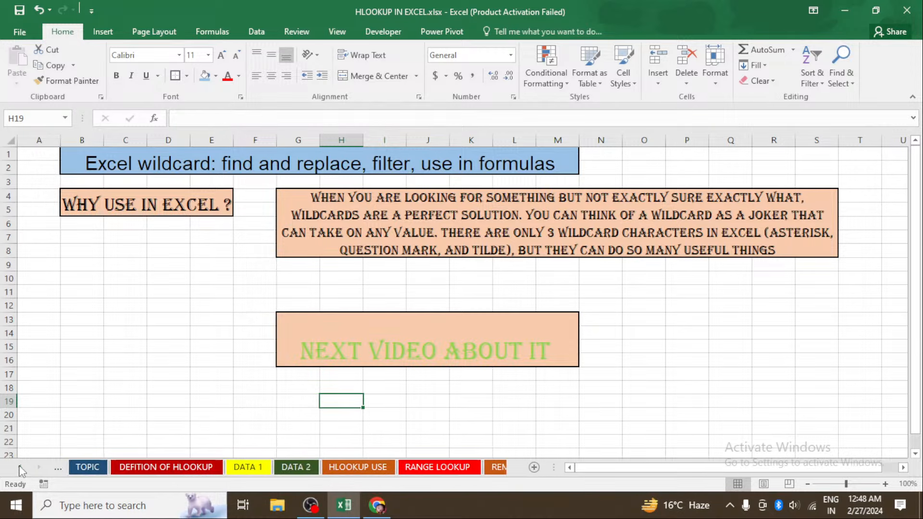
pyautogui.click(178, 469)
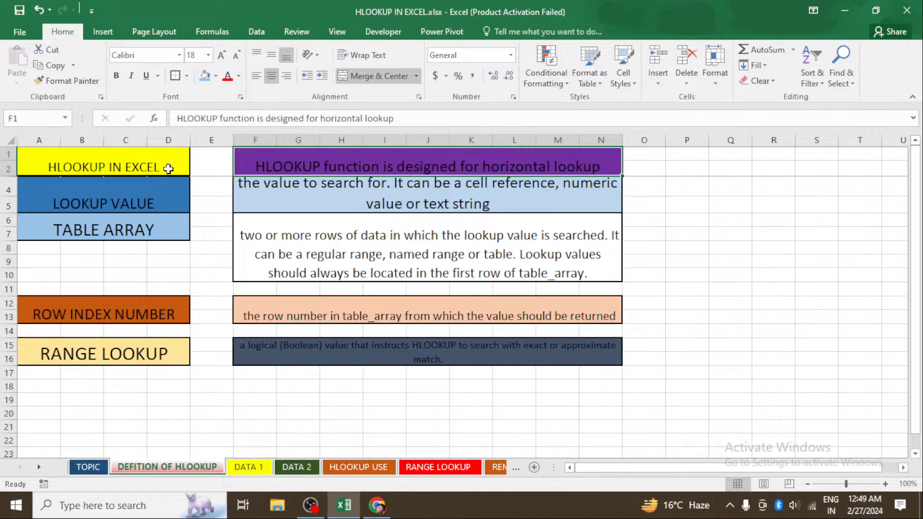
pyautogui.click(157, 199)
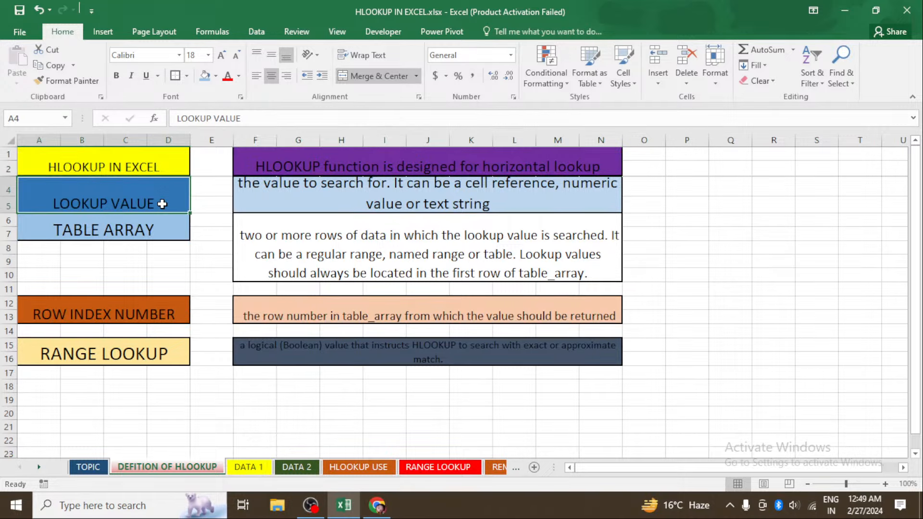
pyautogui.click(152, 229)
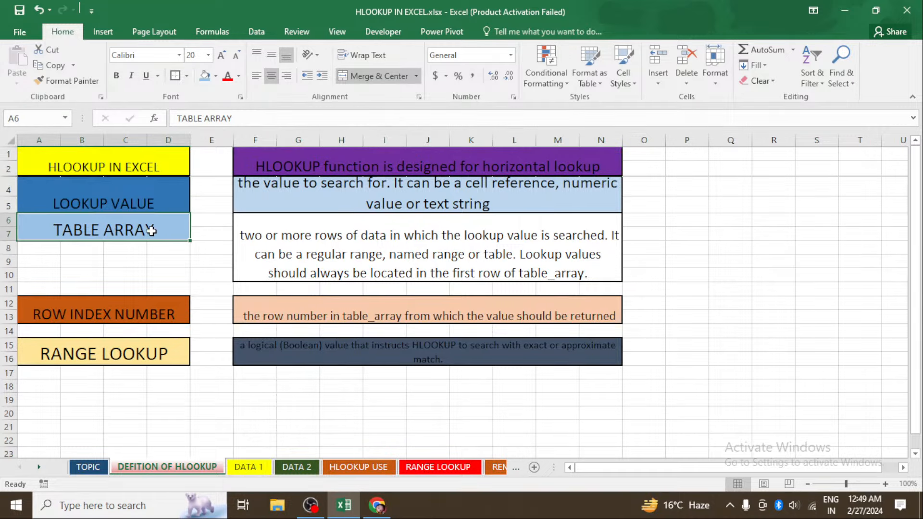
pyautogui.click(152, 316)
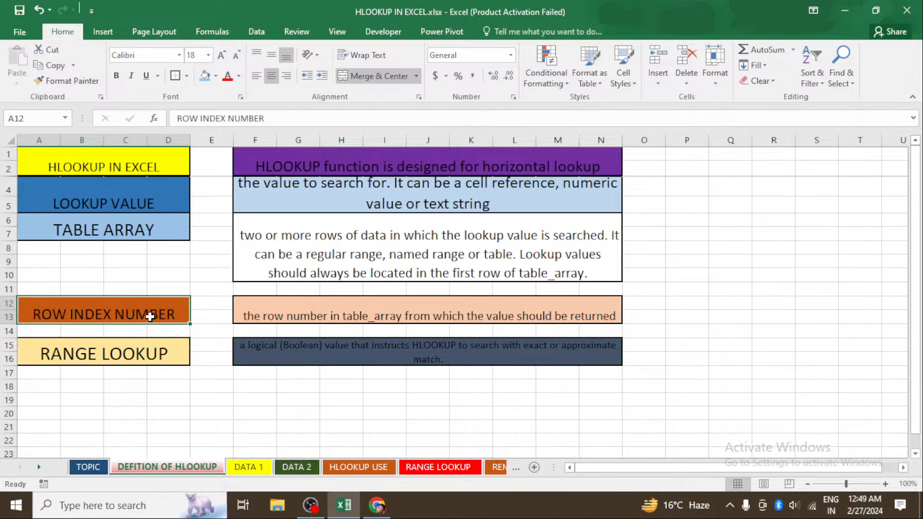
pyautogui.click(137, 360)
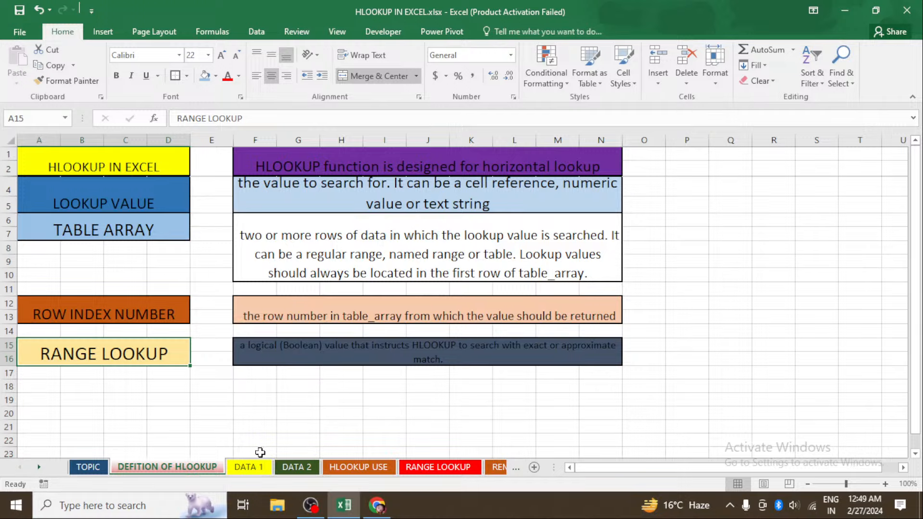
# Open the DATA 1 sheet to view the planet table and select empty cell J13
pyautogui.click(252, 470)
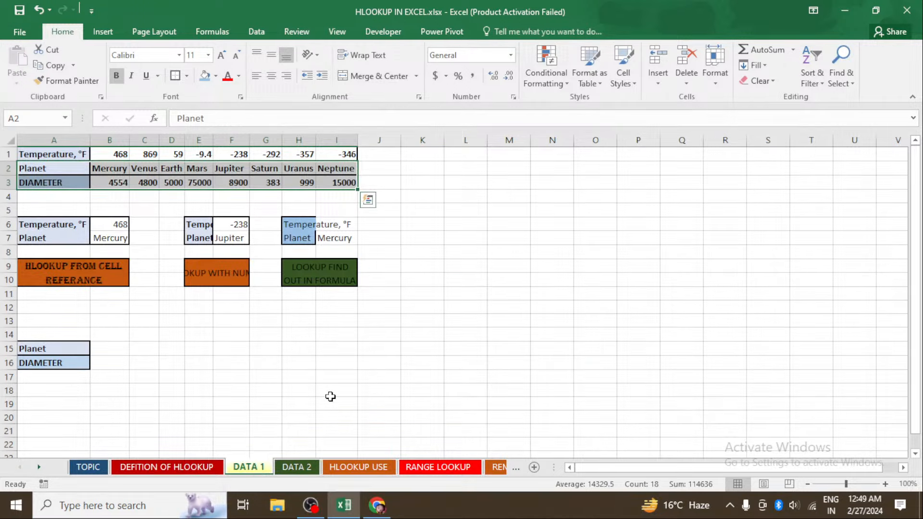
pyautogui.click(378, 320)
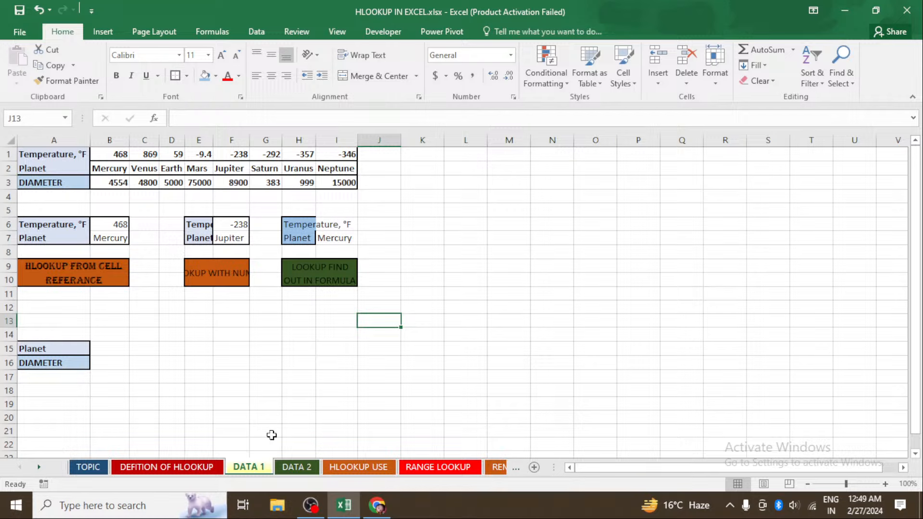
pyautogui.click(311, 504)
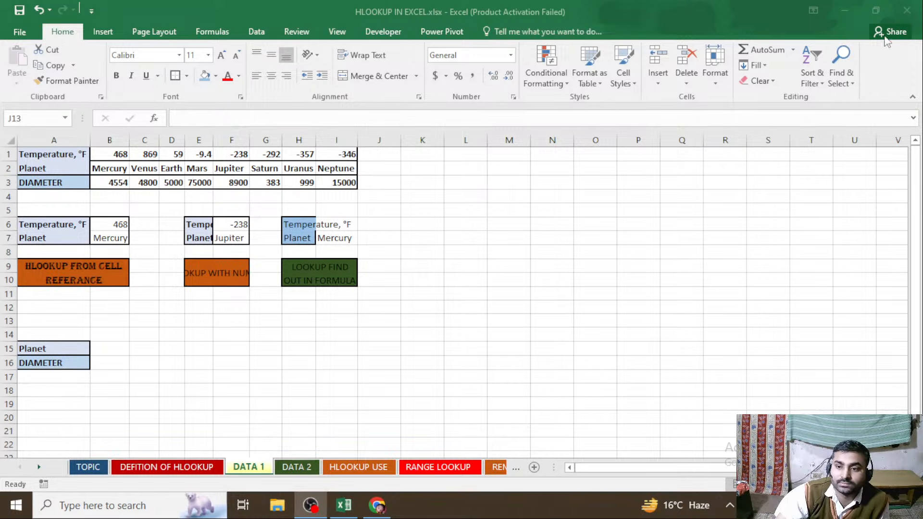
pyautogui.click(847, 10)
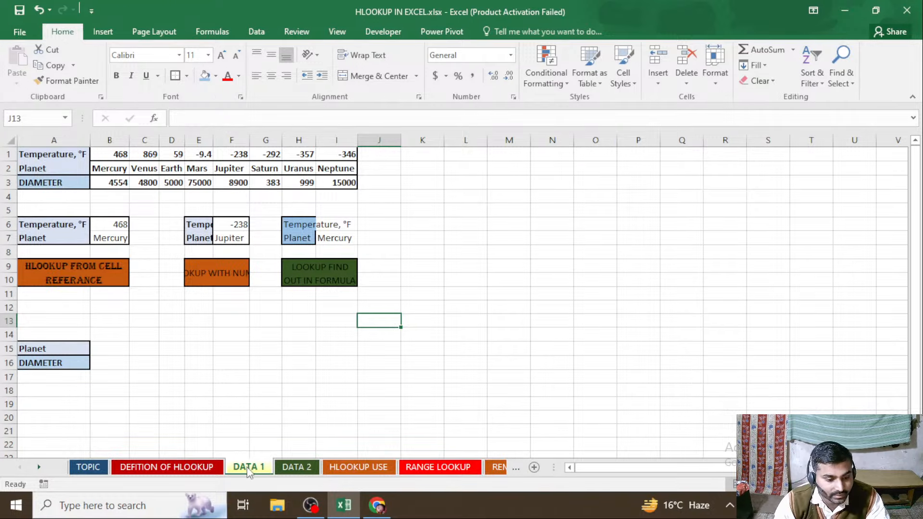
# View the DATA 2 sheet and the employee and inventory tables on the HLOOKUP USE sheet
pyautogui.click(286, 467)
pyautogui.click(362, 466)
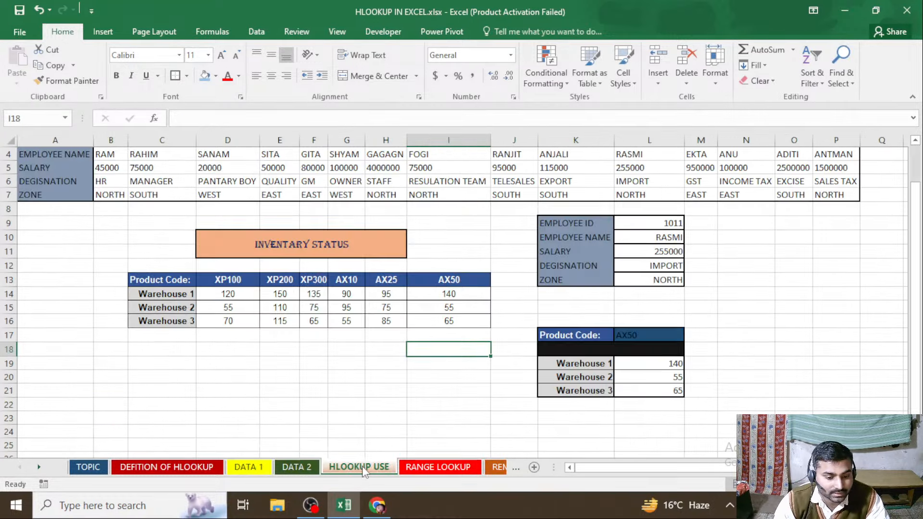
# Open the RANGE LOOKUP sheet and review its notes on exact match, approximate match and their 0/FALSE and 1/TRUE values
pyautogui.click(438, 466)
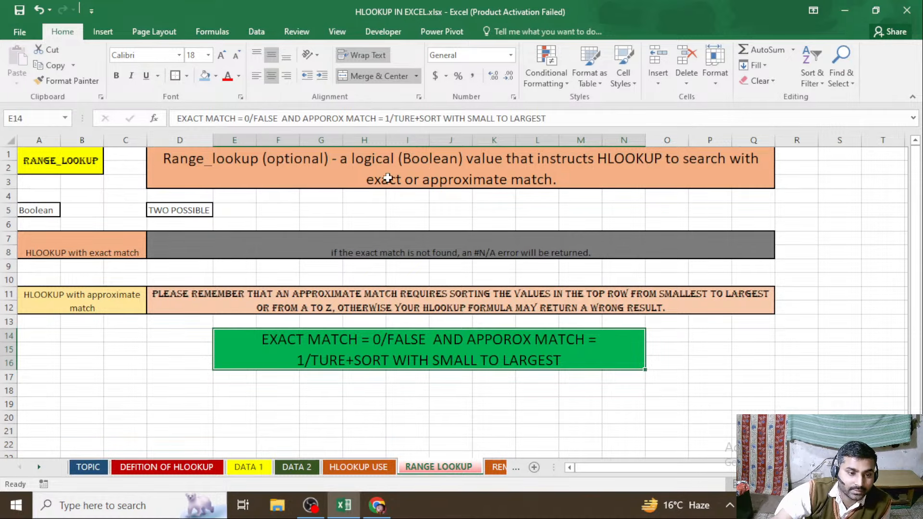
pyautogui.click(193, 214)
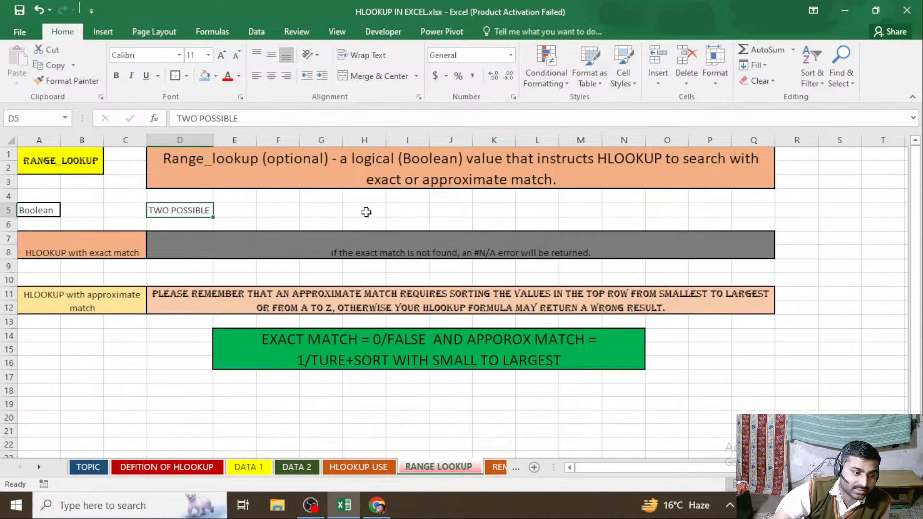
pyautogui.click(123, 251)
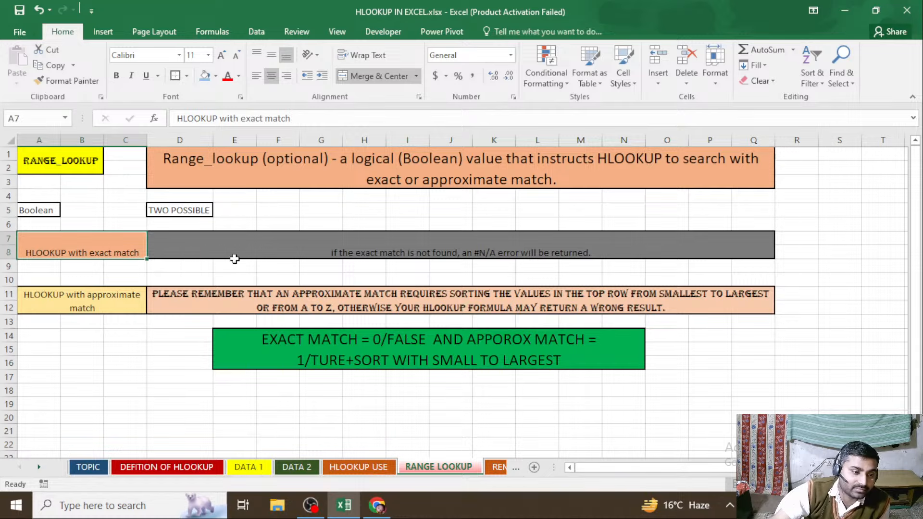
pyautogui.click(425, 251)
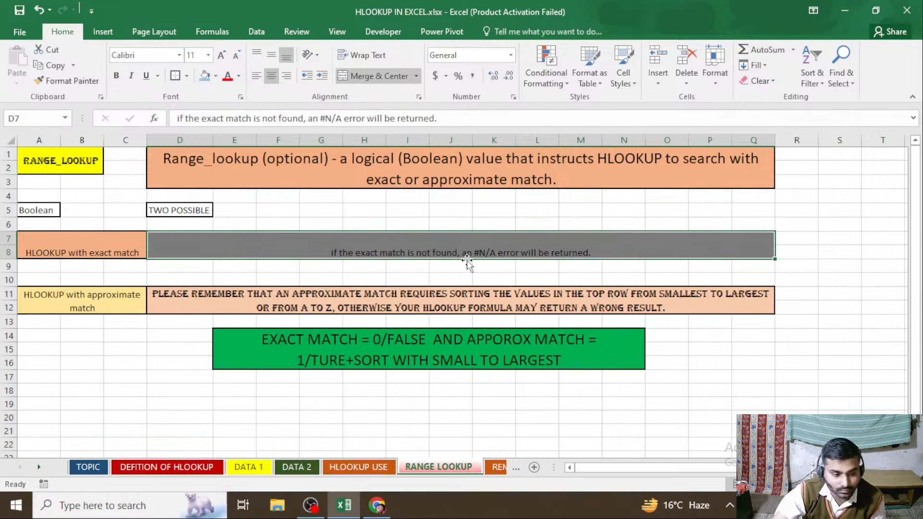
pyautogui.click(103, 307)
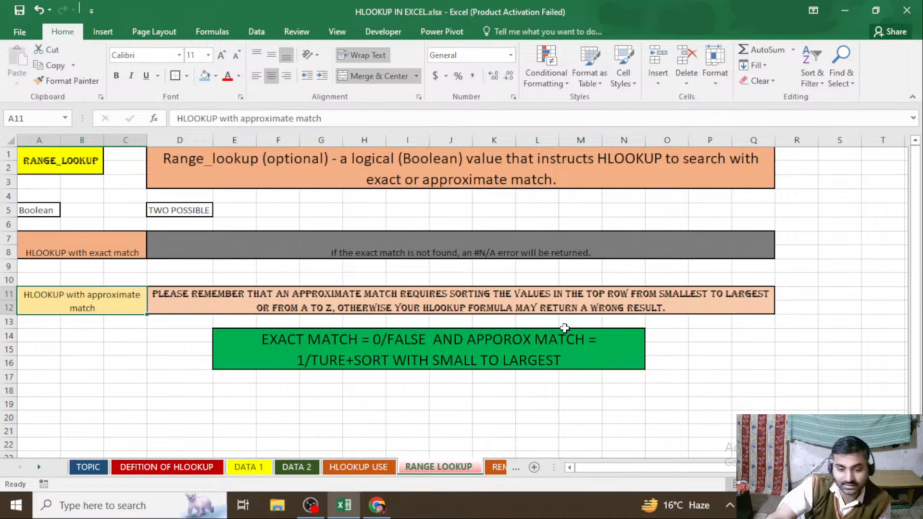
pyautogui.click(513, 343)
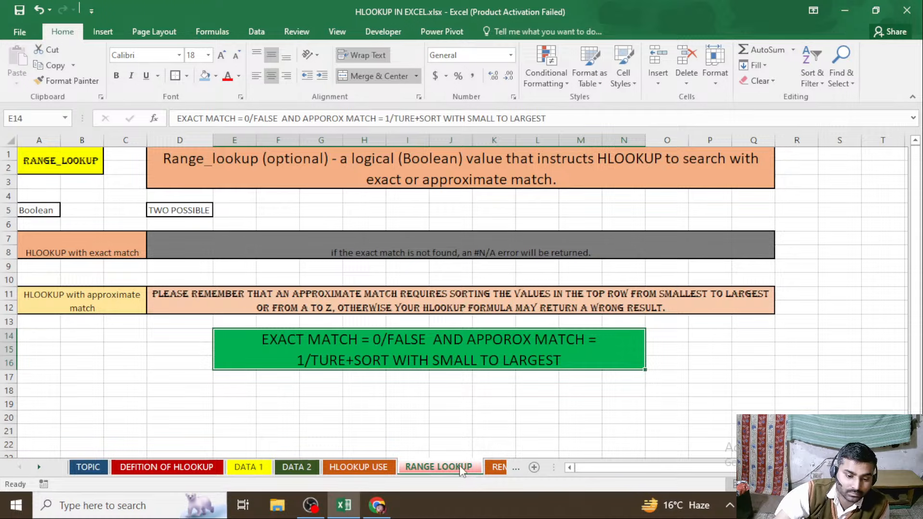
# Open the REMEMBERING THING sheet and go through its heading and three notes about the HLOOKUP function one by one
pyautogui.click(493, 469)
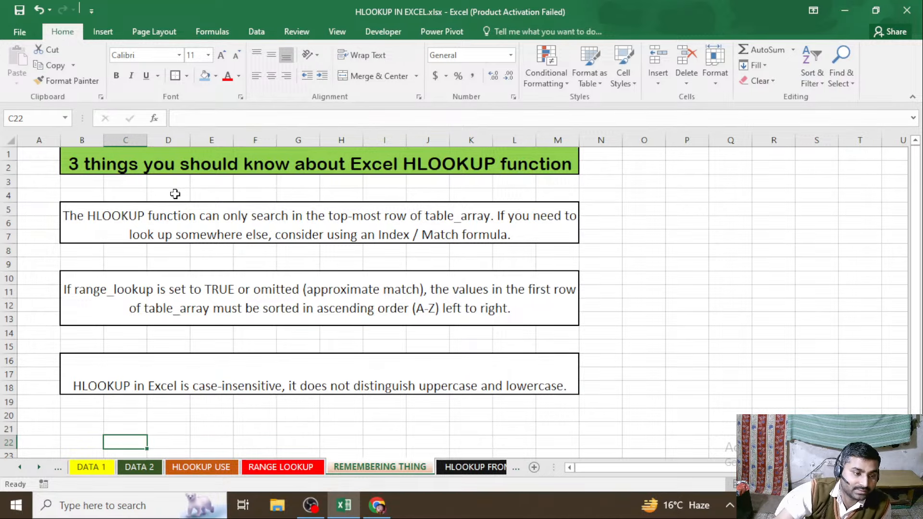
pyautogui.click(218, 162)
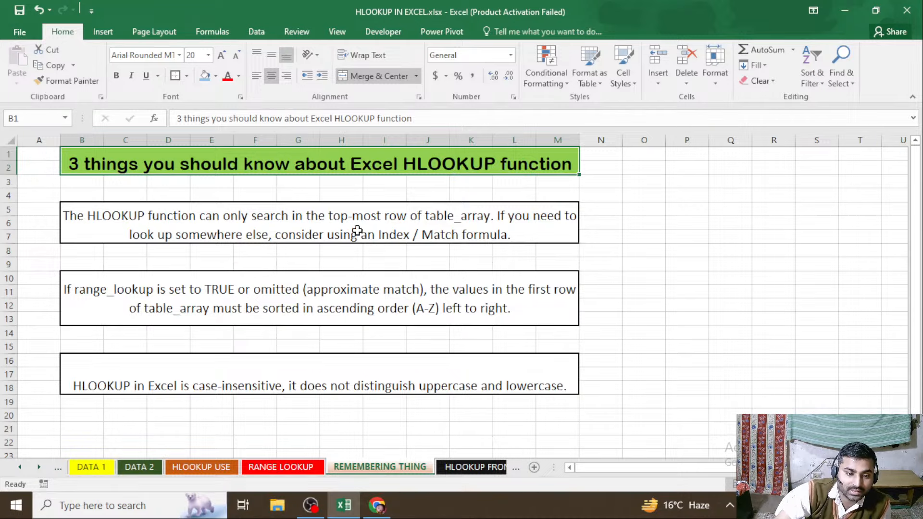
pyautogui.click(385, 237)
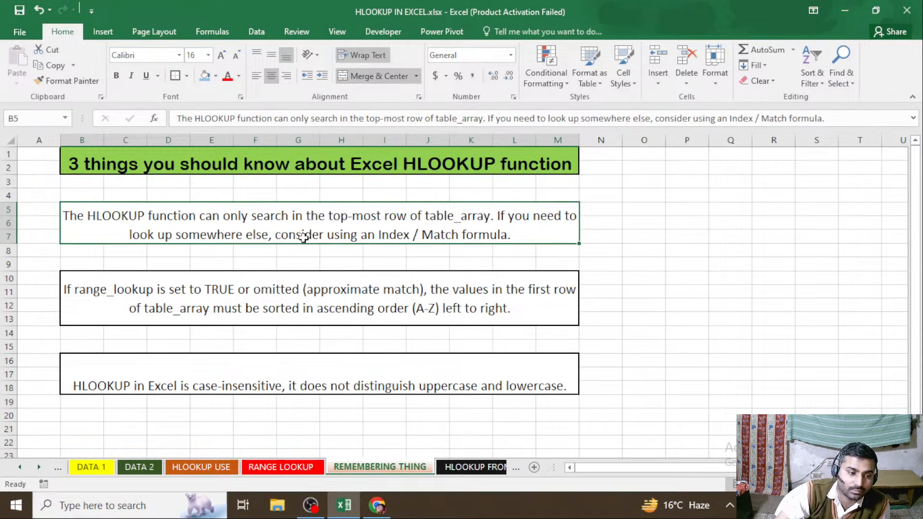
pyautogui.click(203, 301)
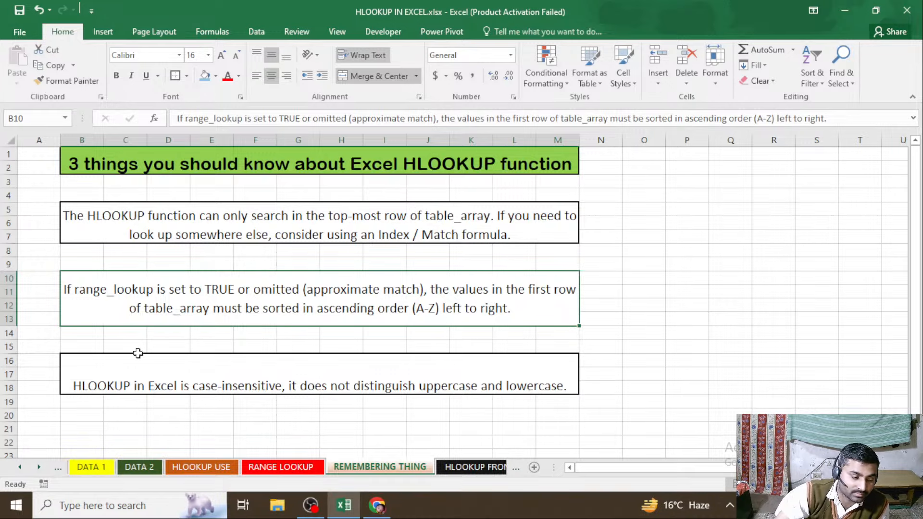
pyautogui.click(255, 380)
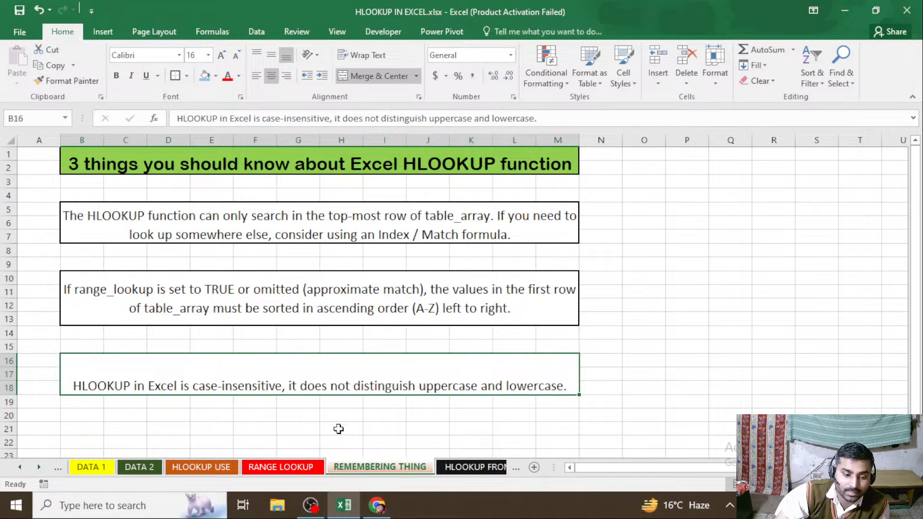
# Go back through RANGE LOOKUP to the HLOOKUP USE sheet and select the first employee name in cell B4
pyautogui.click(257, 464)
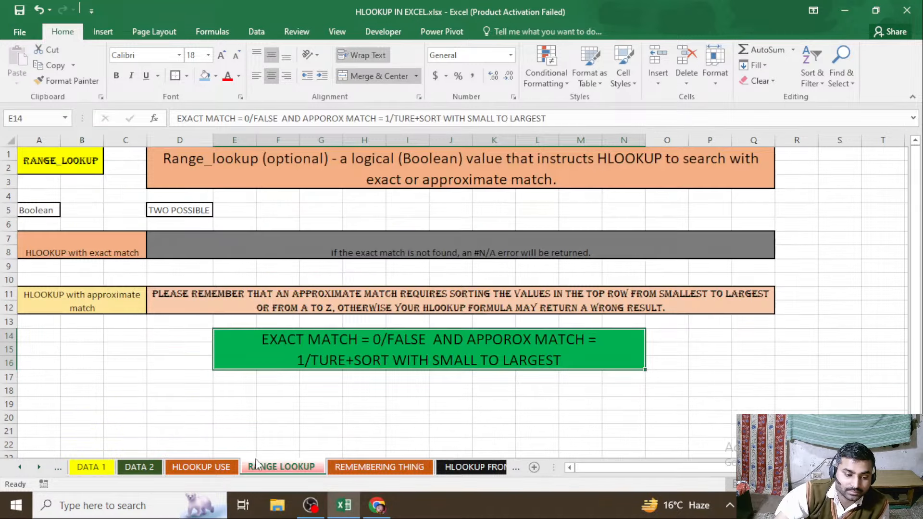
pyautogui.click(221, 466)
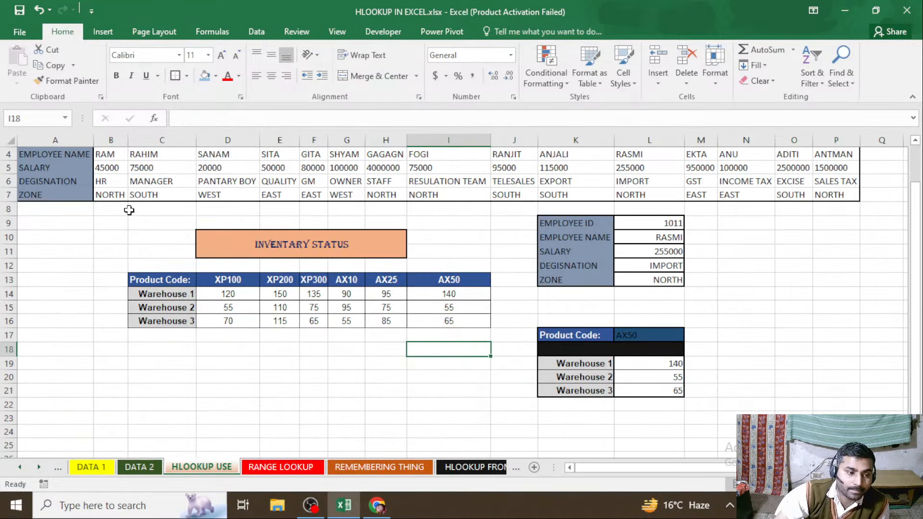
pyautogui.click(114, 154)
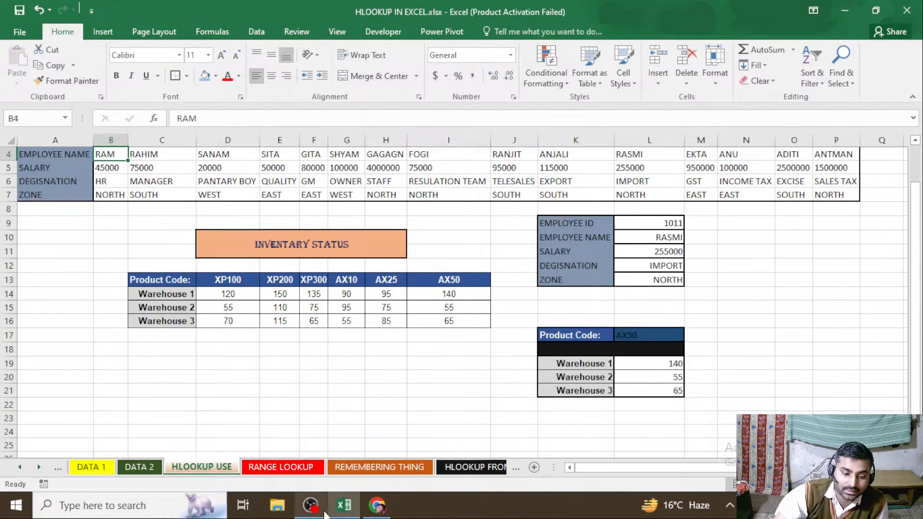
# Examine the HLOOKUP FROM OTHER WORKBOOK sheet's temperature table alongside the REMEMBERING THING notes and the planet data on Sheet4
pyautogui.click(470, 469)
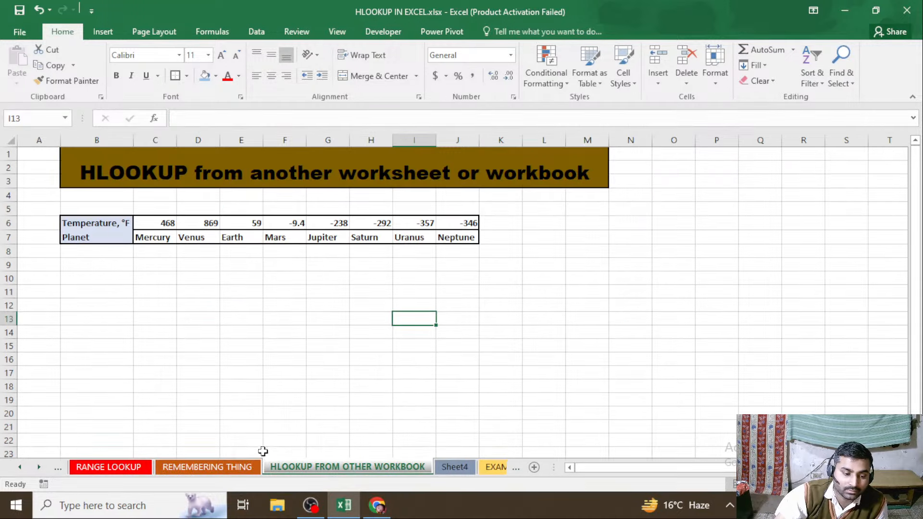
pyautogui.click(217, 469)
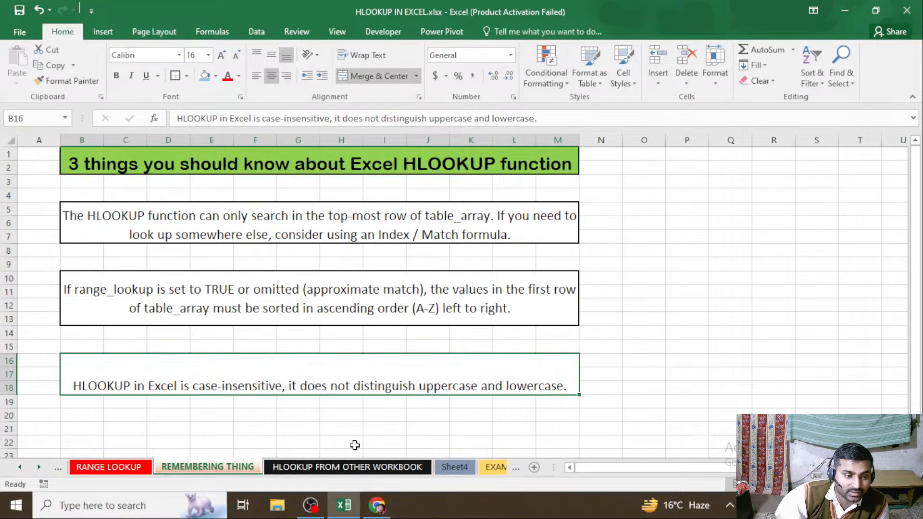
pyautogui.click(368, 471)
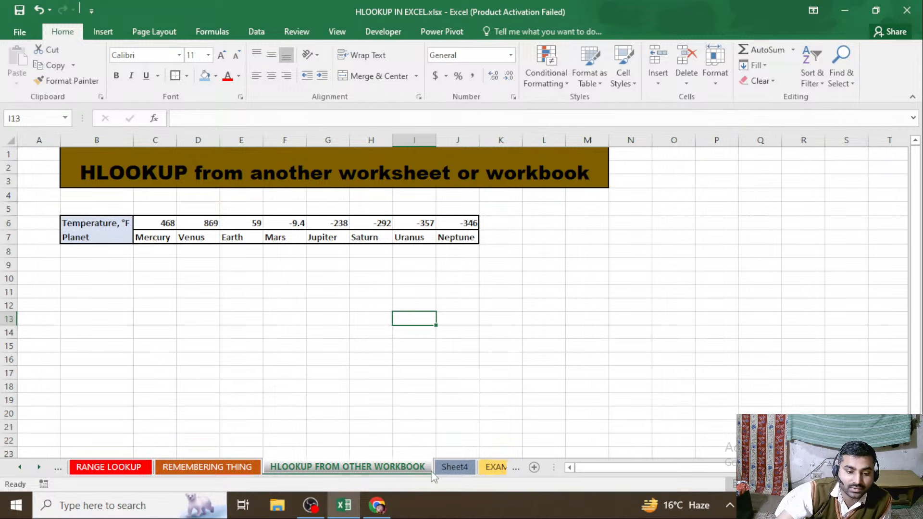
pyautogui.click(446, 467)
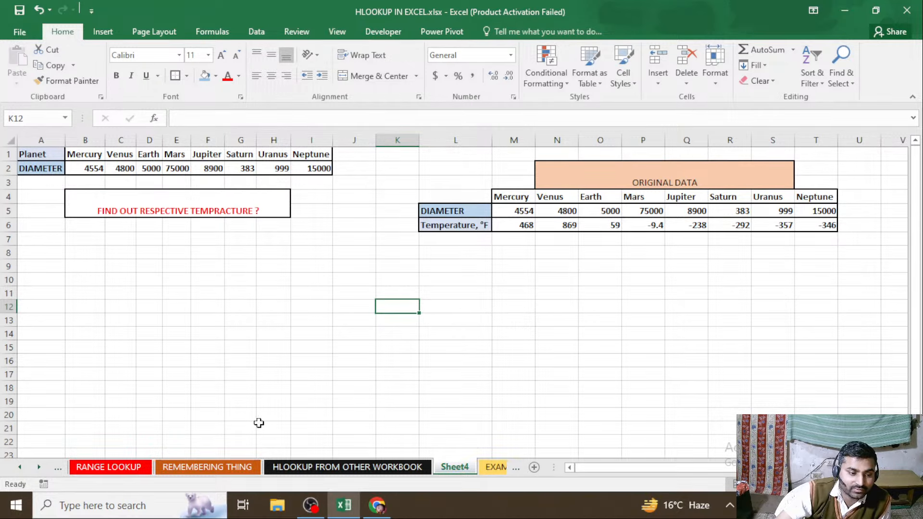
pyautogui.click(343, 471)
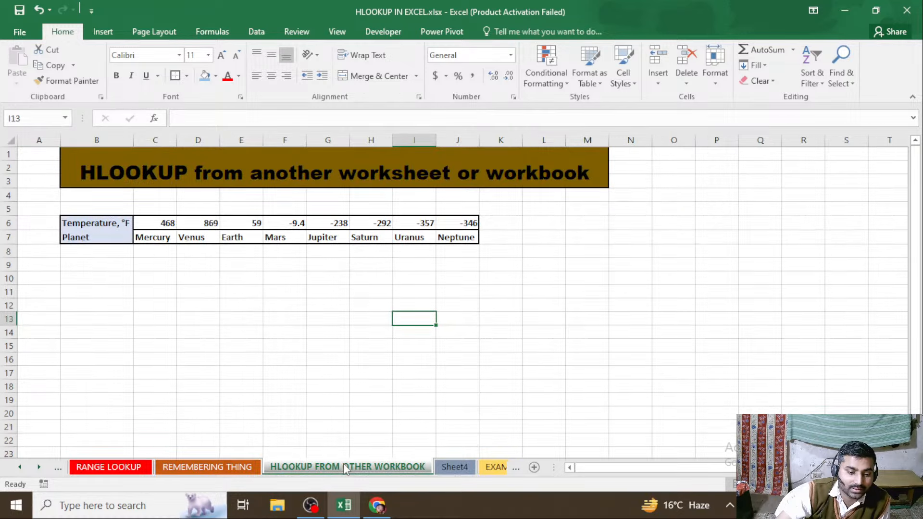
# View the area below the temperature question on Sheet4 and the vegetable sales table on the EXAM 1 sheet
pyautogui.click(450, 469)
pyautogui.moveTo(70, 244); pyautogui.dragTo(57, 240)
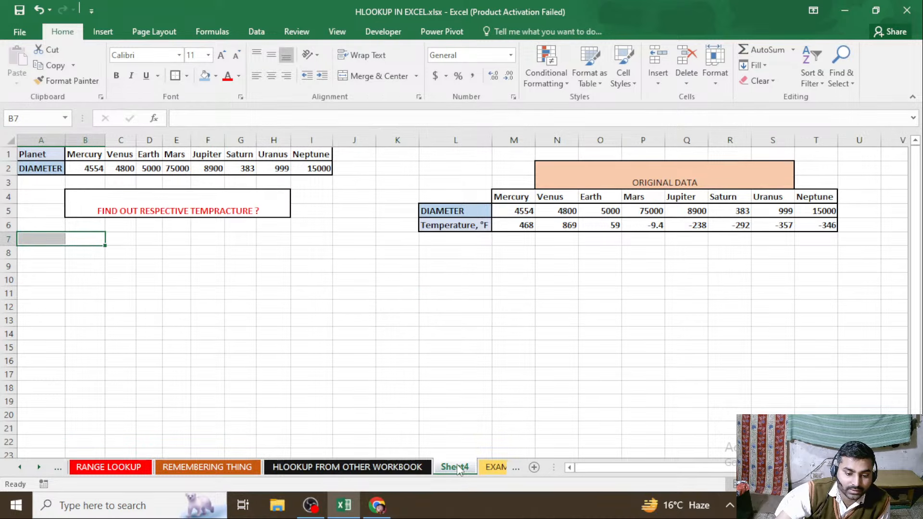
pyautogui.click(495, 468)
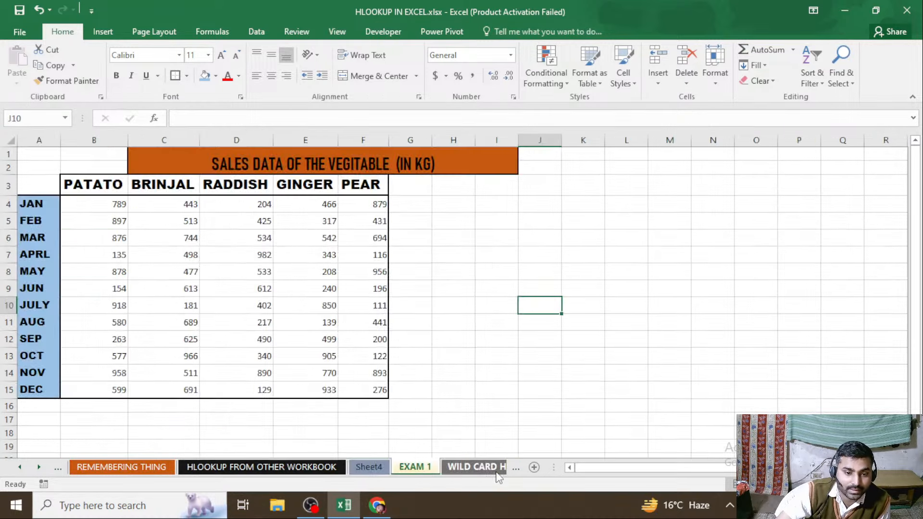
# Return to the planet data on the DATA 1 sheet, viewing the DEFITION OF HLOOKUP sheet on the way
pyautogui.click(19, 467)
pyautogui.click(19, 468)
pyautogui.click(20, 468)
pyautogui.click(19, 467)
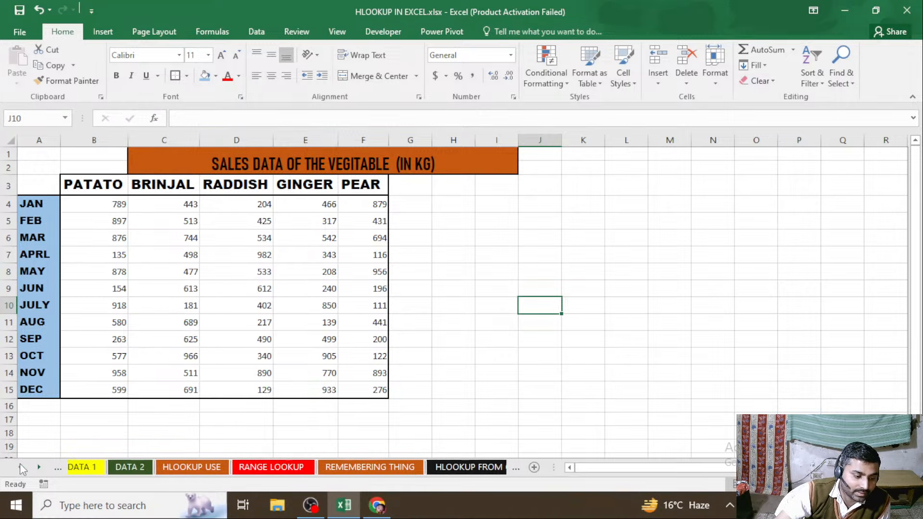
pyautogui.click(96, 468)
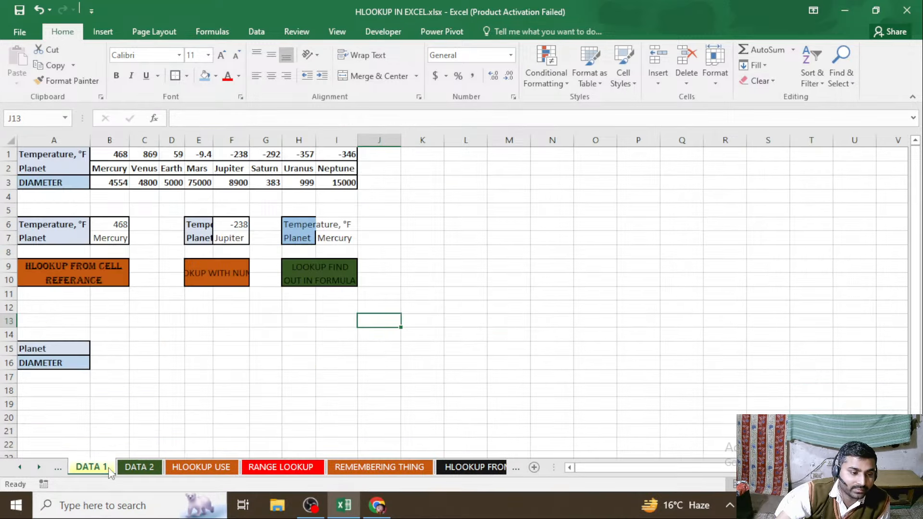
pyautogui.click(25, 466)
pyautogui.click(25, 466)
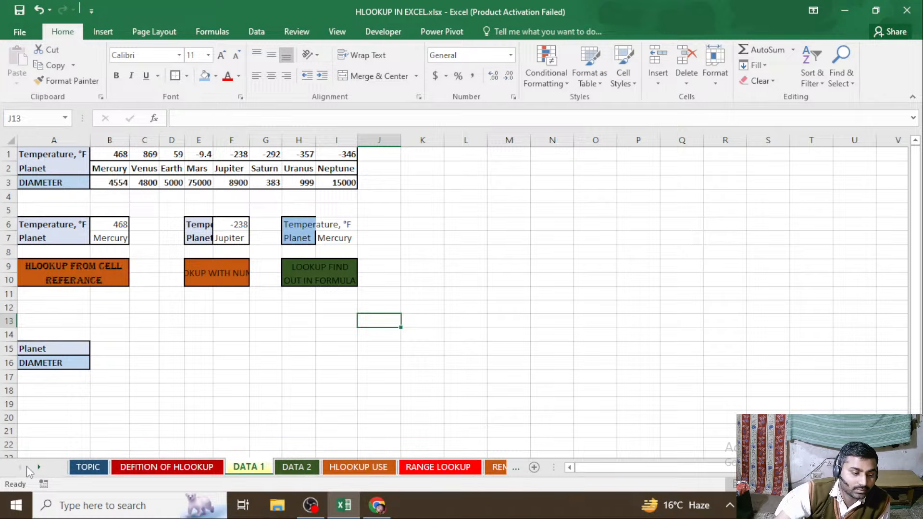
pyautogui.click(172, 469)
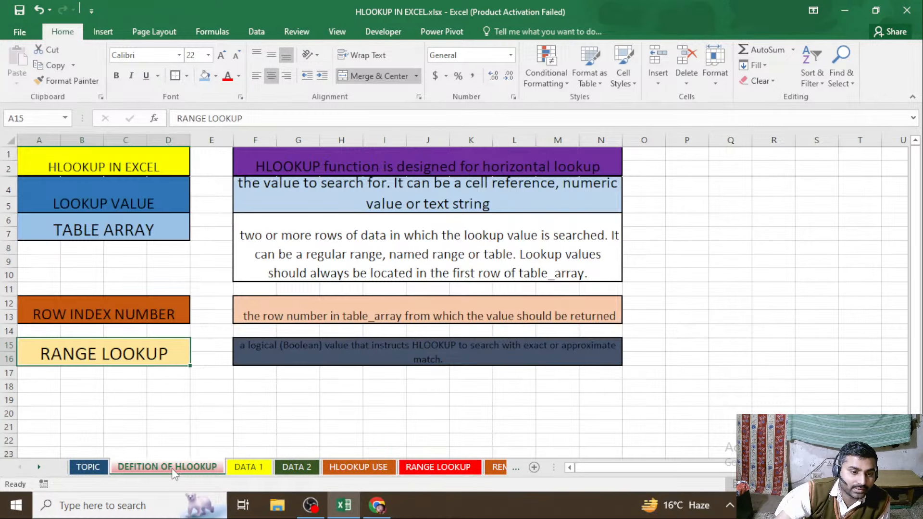
pyautogui.click(250, 467)
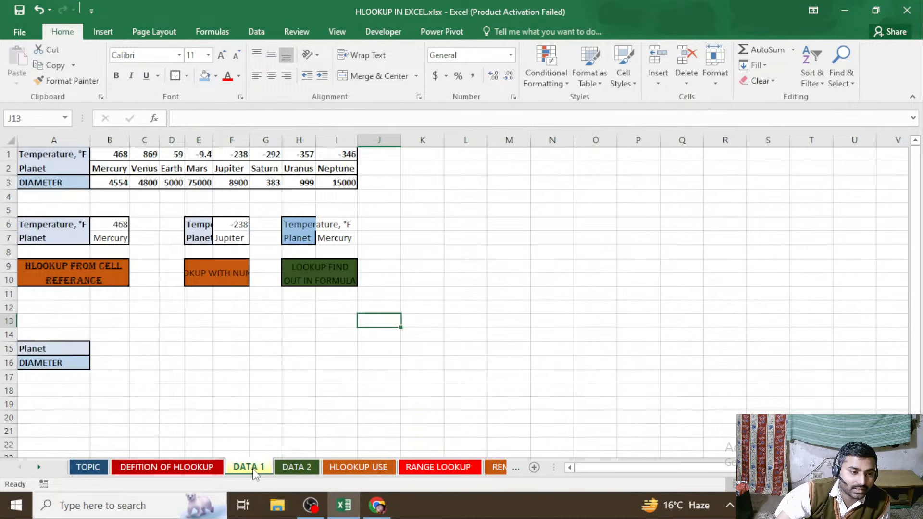
# Widen columns E and H on the DATA 1 sheet so the Temperature labels in row 6 fit
pyautogui.click(181, 364)
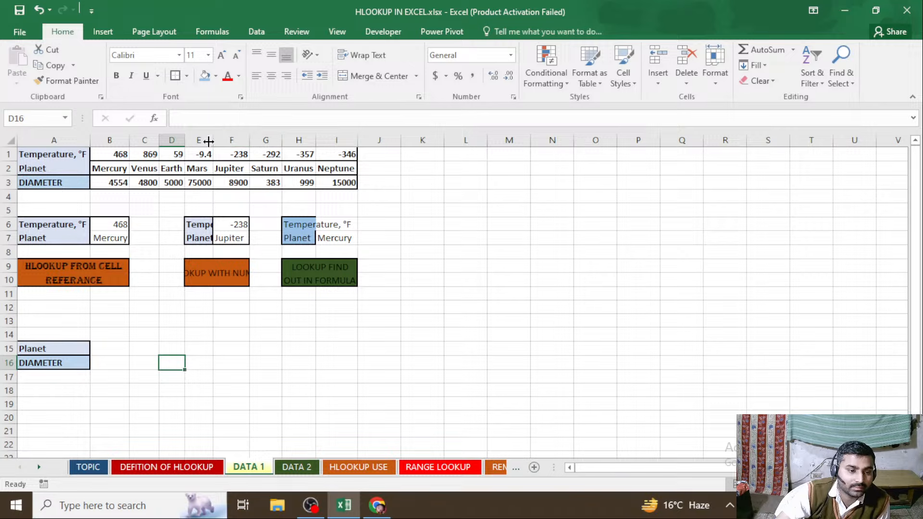
pyautogui.moveTo(208, 140); pyautogui.dragTo(258, 141)
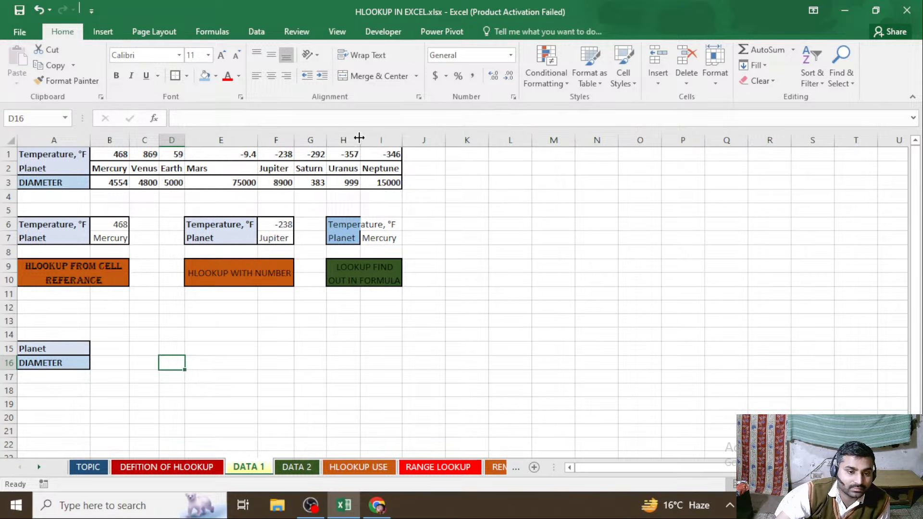
pyautogui.moveTo(360, 139); pyautogui.dragTo(400, 138)
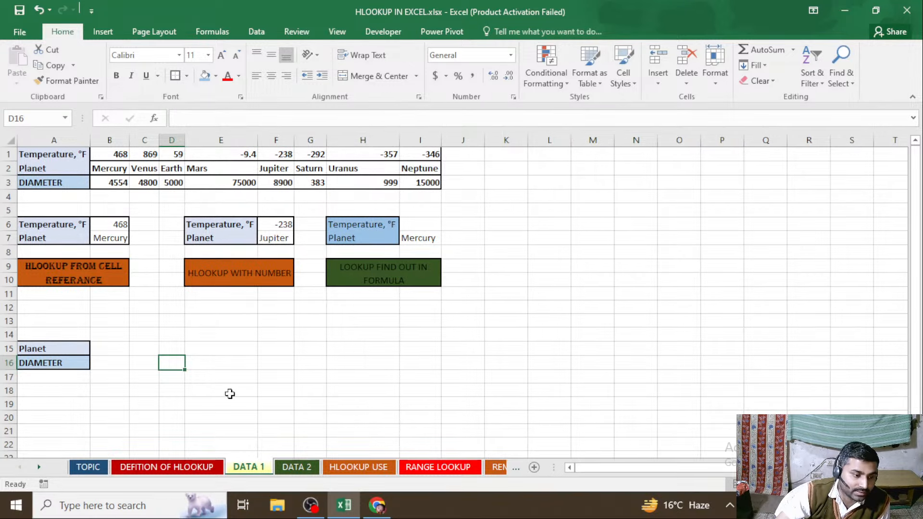
pyautogui.click(262, 363)
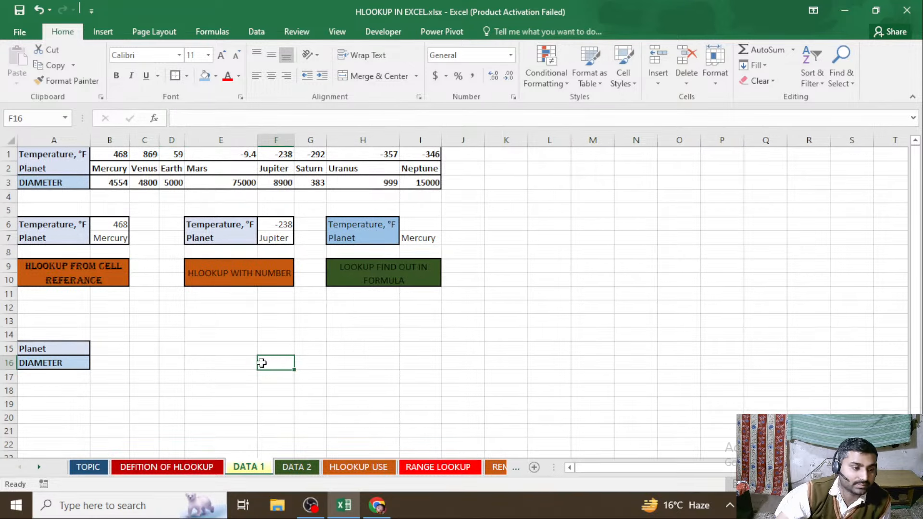
# Clear the temperature in B6 and the planet formula in B7 of the HLOOKUP FROM CELL REFERANCE example
pyautogui.click(99, 225)
pyautogui.press('Delete')
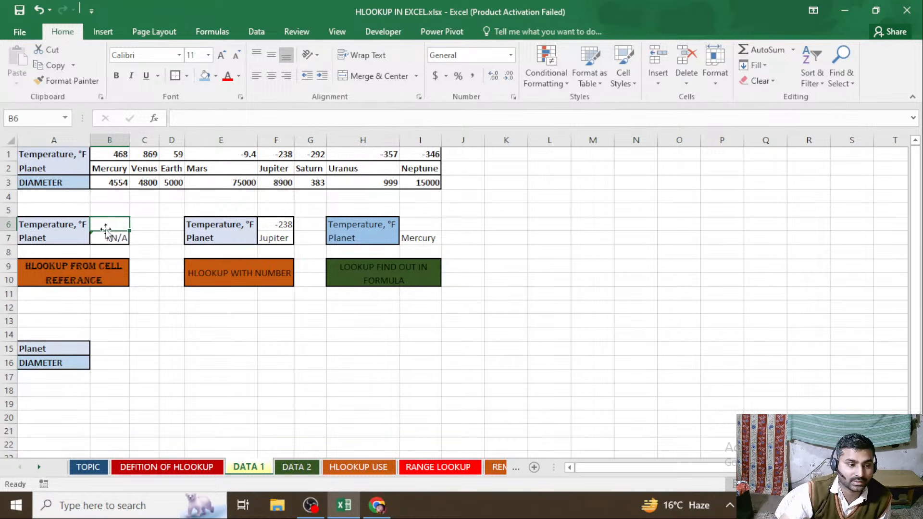
pyautogui.click(108, 234)
pyautogui.press('Delete')
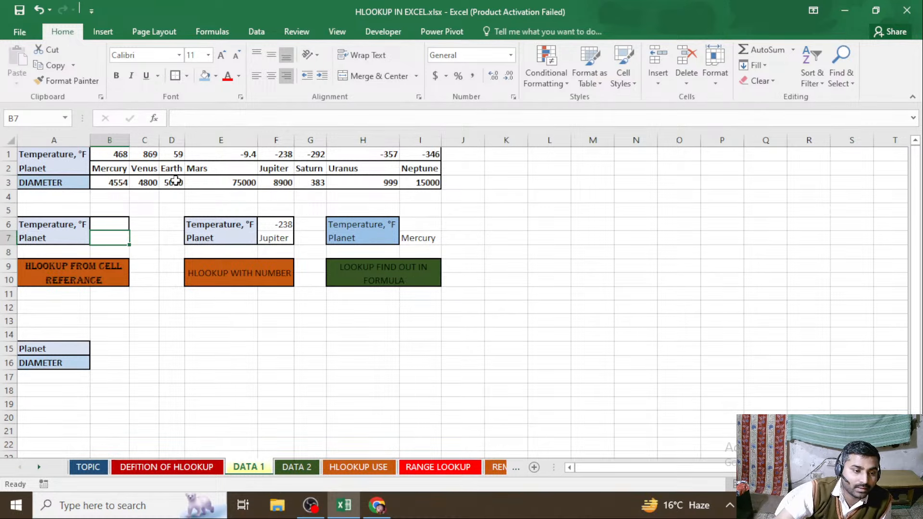
pyautogui.click(113, 223)
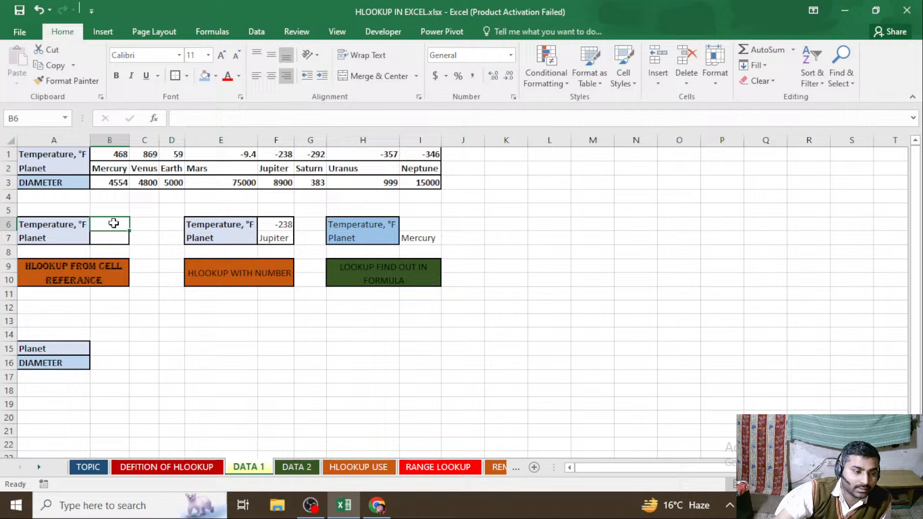
pyautogui.click(146, 236)
pyautogui.click(112, 224)
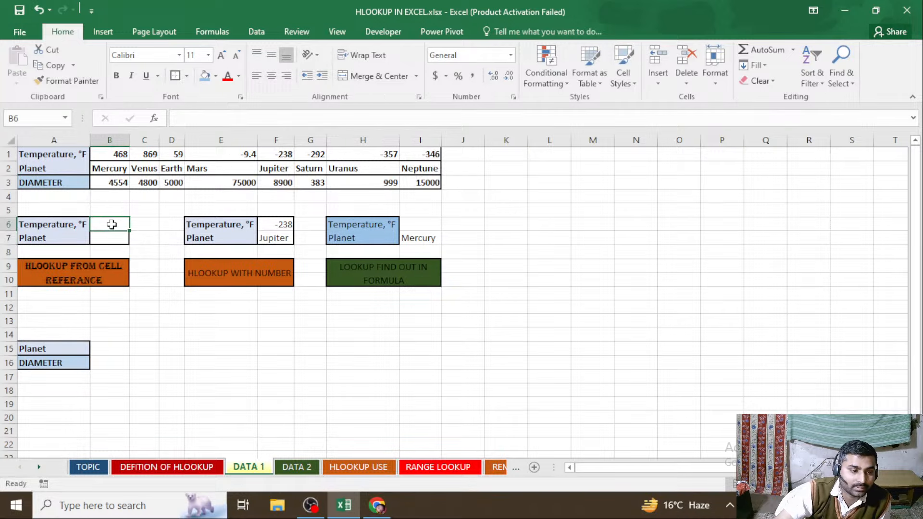
# Enter the exact-match formula =HLOOKUP(B6,B1:I3,2,0) in cell B7 to look up the planet by temperature
pyautogui.click(103, 238)
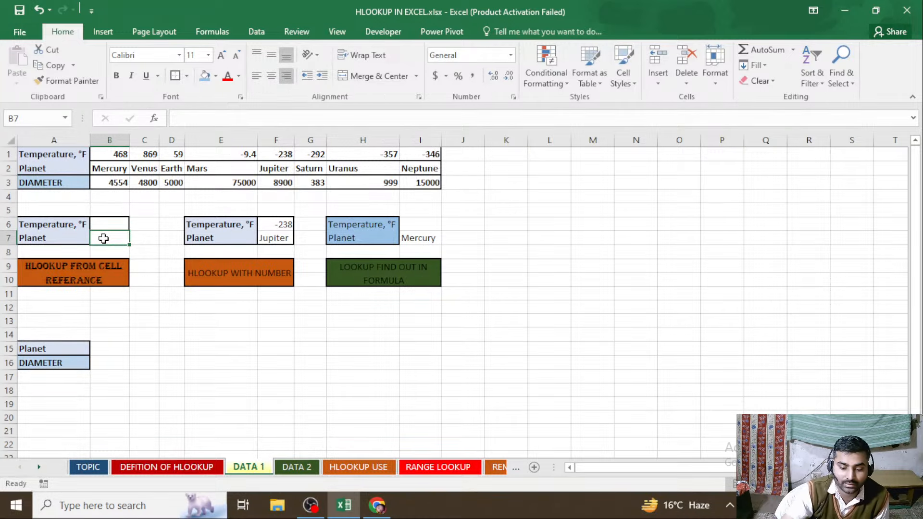
pyautogui.write('=')
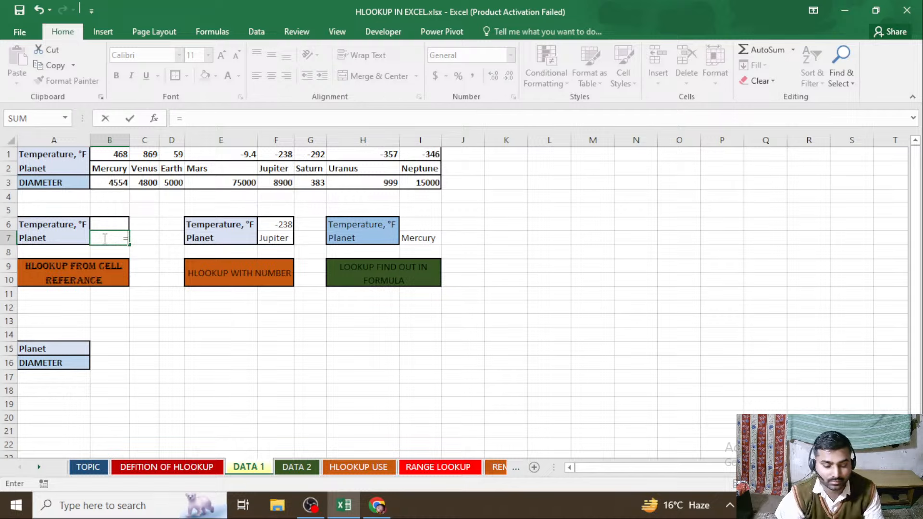
pyautogui.write('HL')
pyautogui.press('Tab')
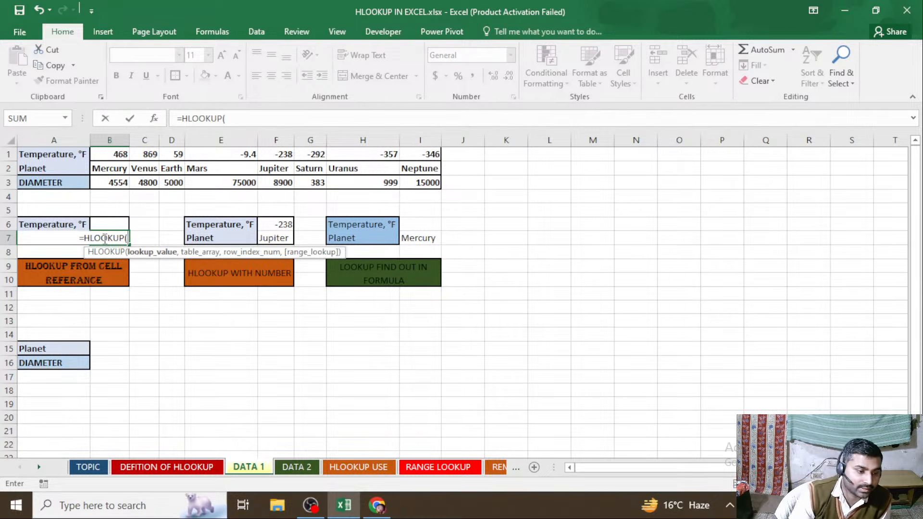
pyautogui.press('Up')
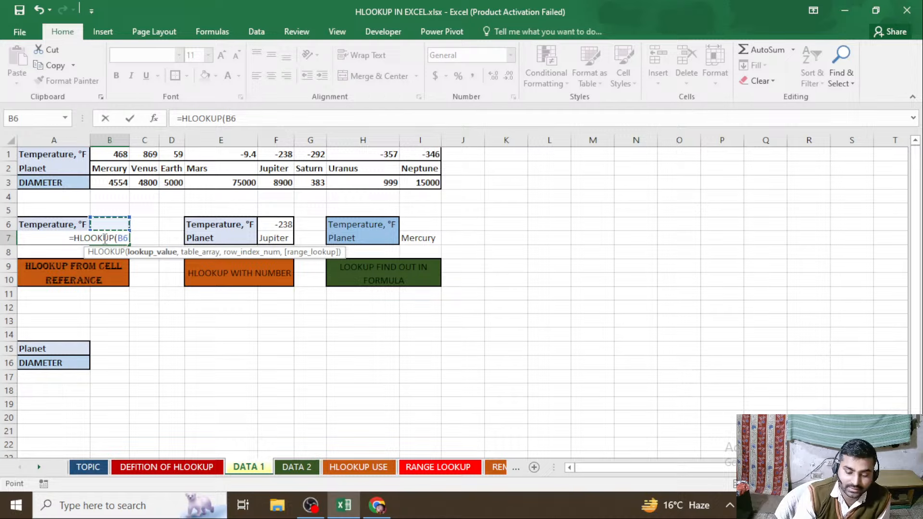
pyautogui.write(',')
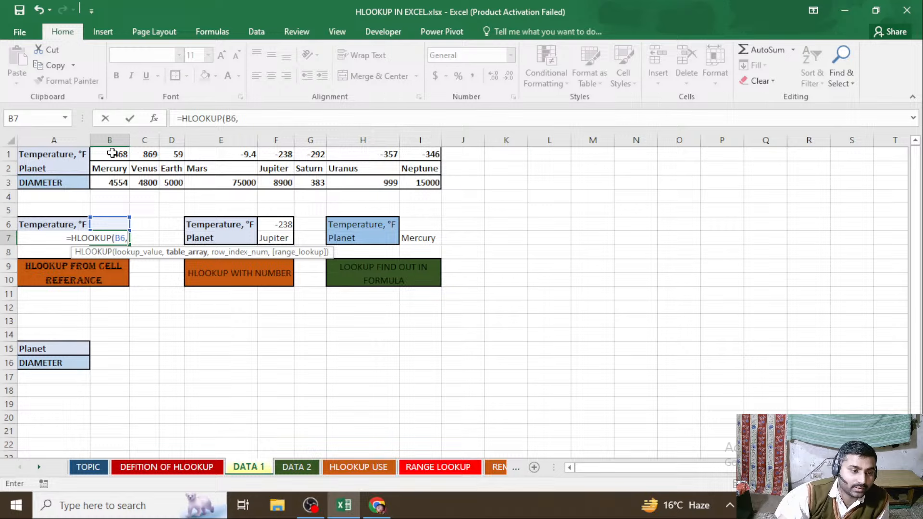
pyautogui.moveTo(112, 153); pyautogui.dragTo(425, 192)
pyautogui.write(',')
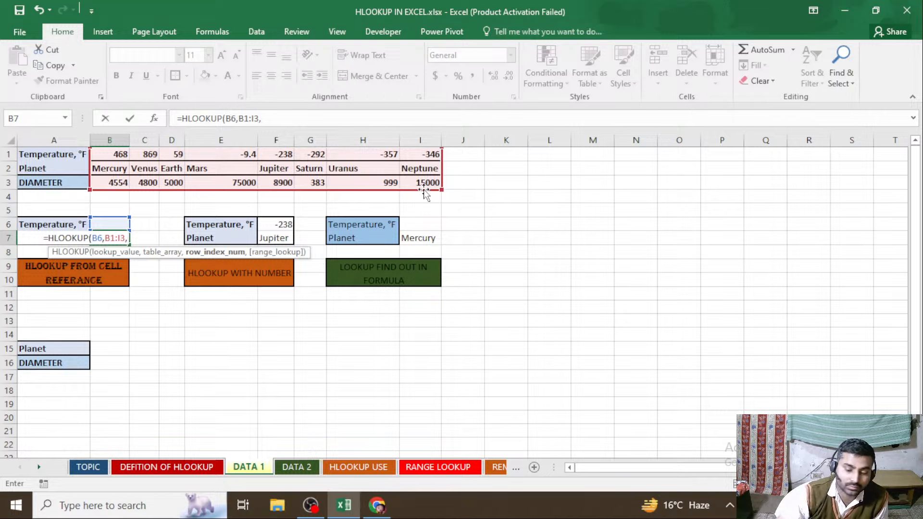
pyautogui.write('2')
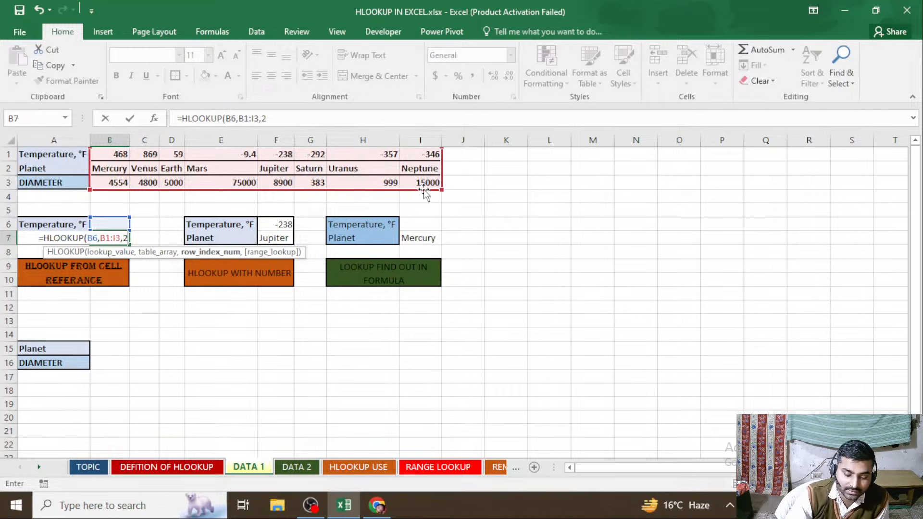
pyautogui.write(',')
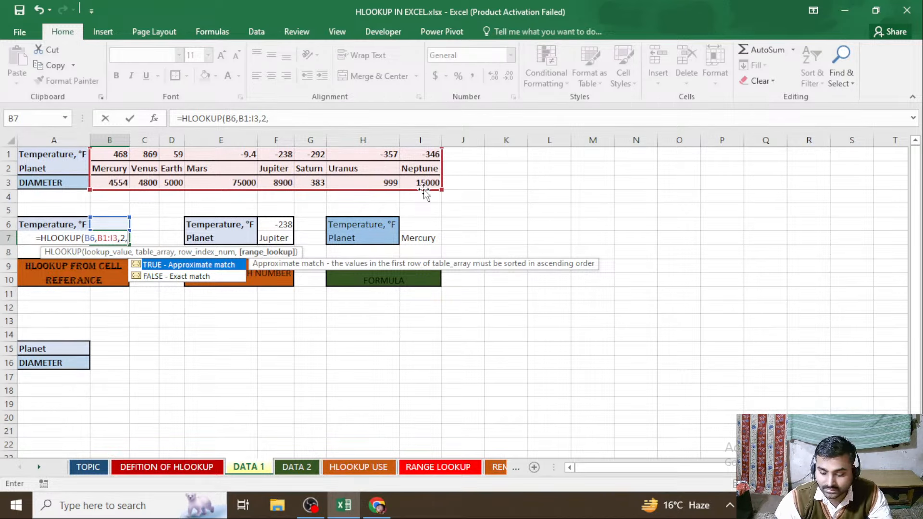
pyautogui.write('0')
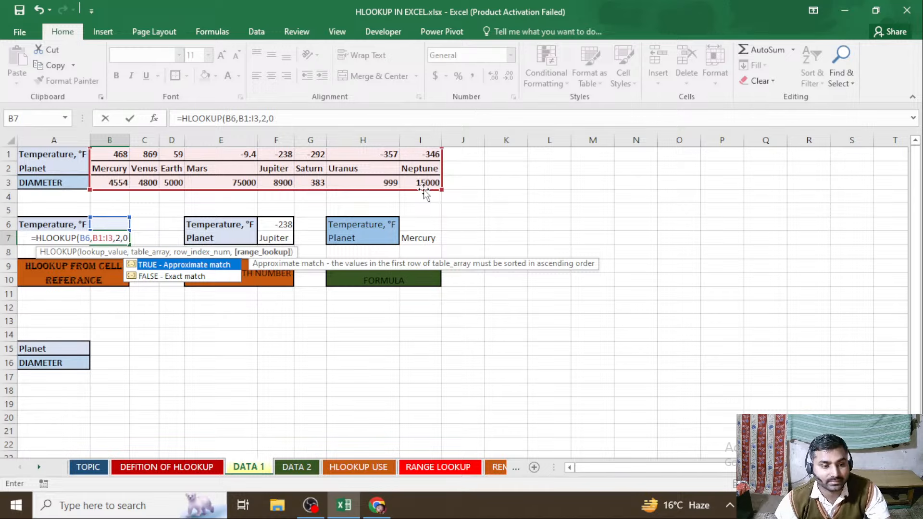
pyautogui.write(')')
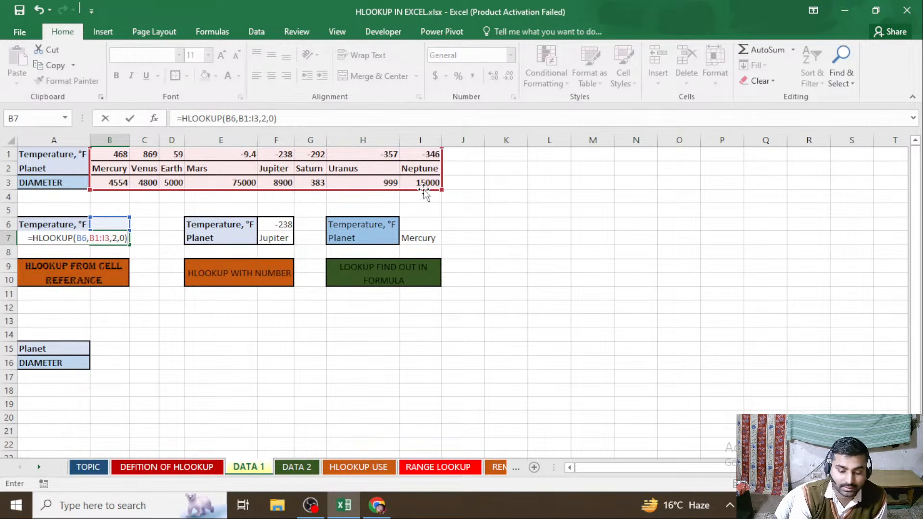
pyautogui.press('Return')
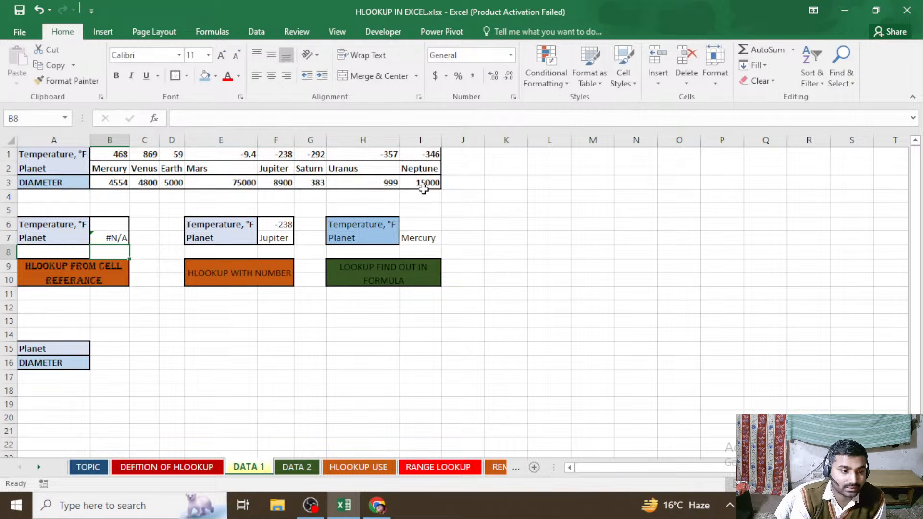
# Test the planet lookup by entering the temperature 468 in B6 and replacing it with 869
pyautogui.press('Up')
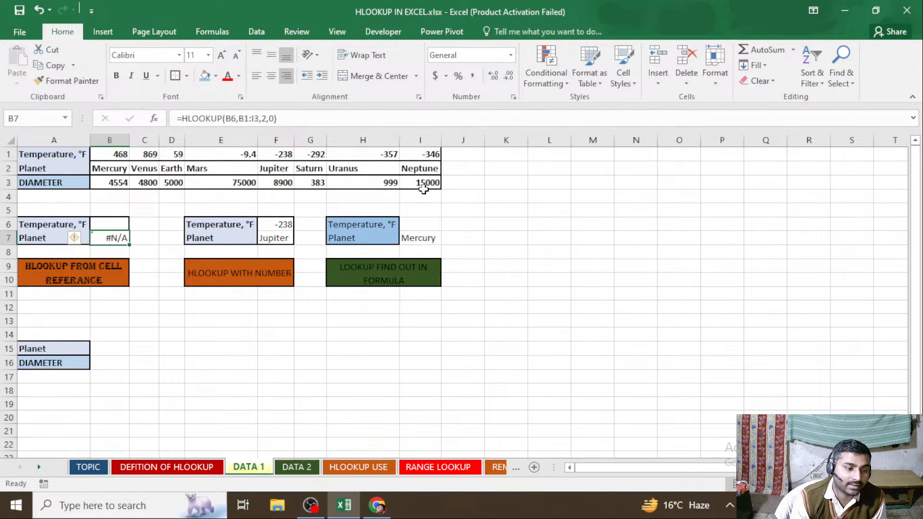
pyautogui.press('Up')
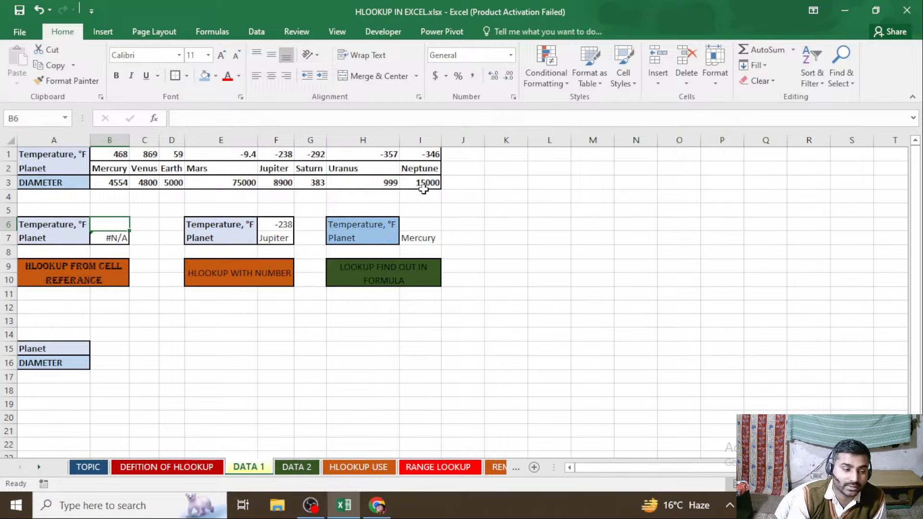
pyautogui.write('468')
pyautogui.press('Return')
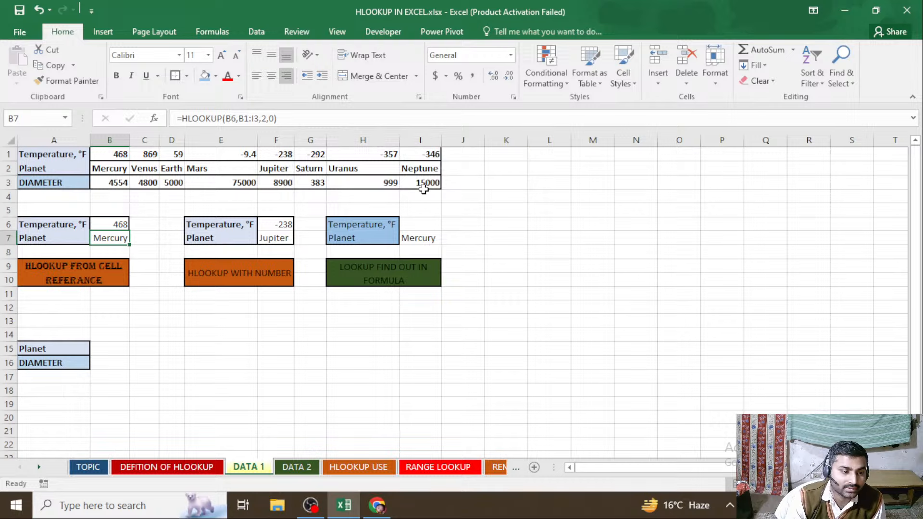
pyautogui.press('Up')
pyautogui.press('Delete')
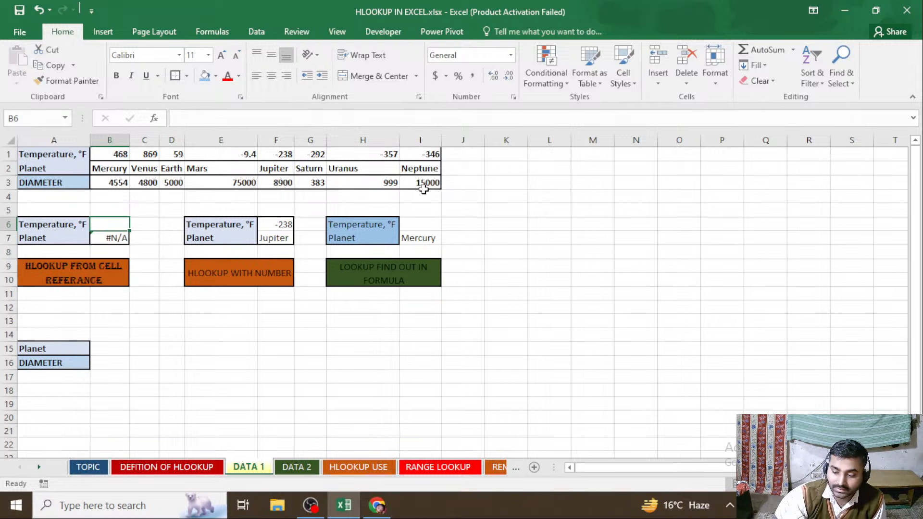
pyautogui.write('869')
pyautogui.press('Return')
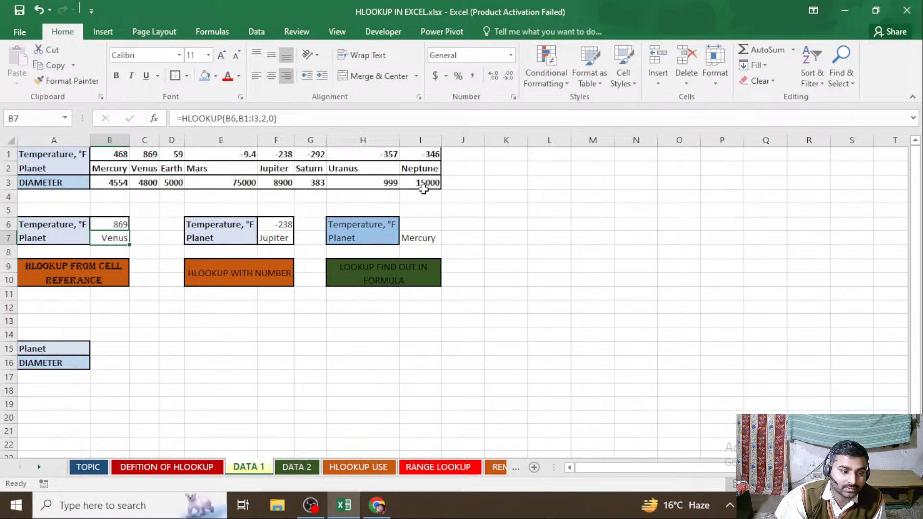
# Replace the lookup temperature in B6 with 59
pyautogui.press('Up')
pyautogui.press('Delete')
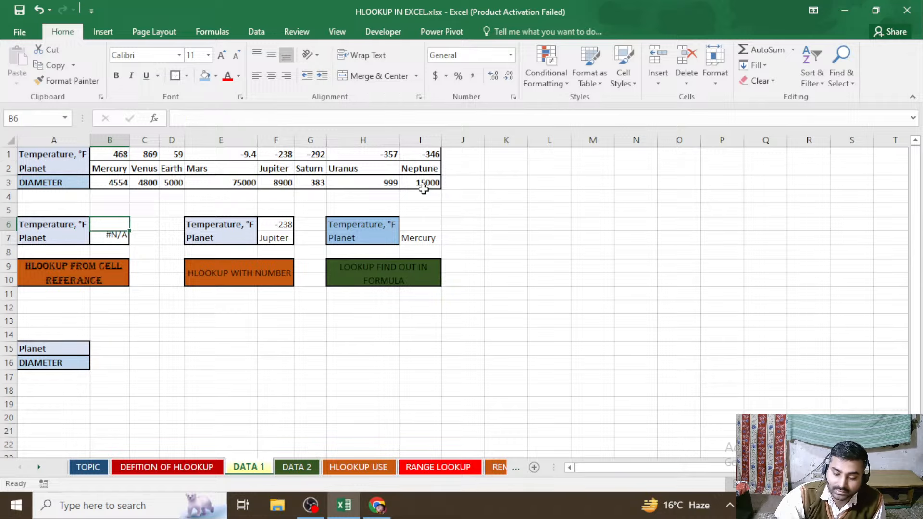
pyautogui.write('59')
pyautogui.press('Return')
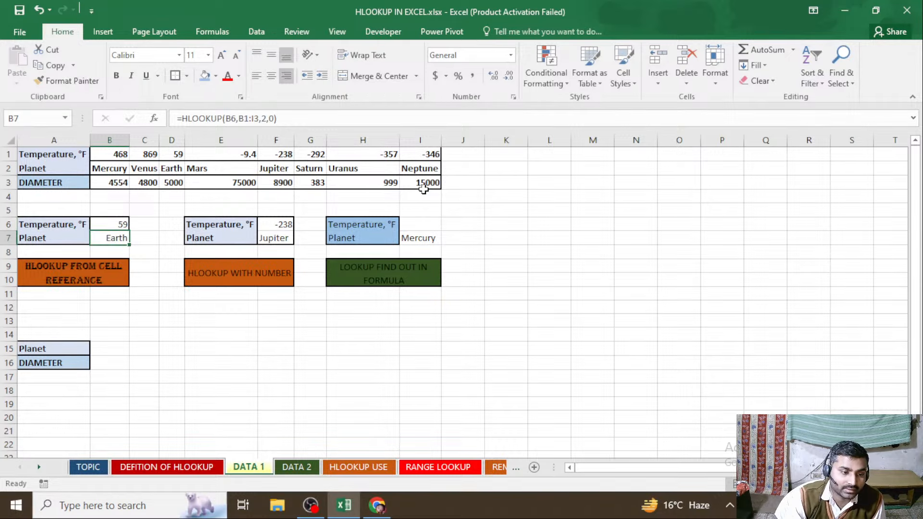
# Clear the planet formula in F7 of the HLOOKUP WITH NUMBER example and set the temperature in F6 to 869
pyautogui.press('Right')
pyautogui.press('Right')
pyautogui.press('Right')
pyautogui.press('Right')
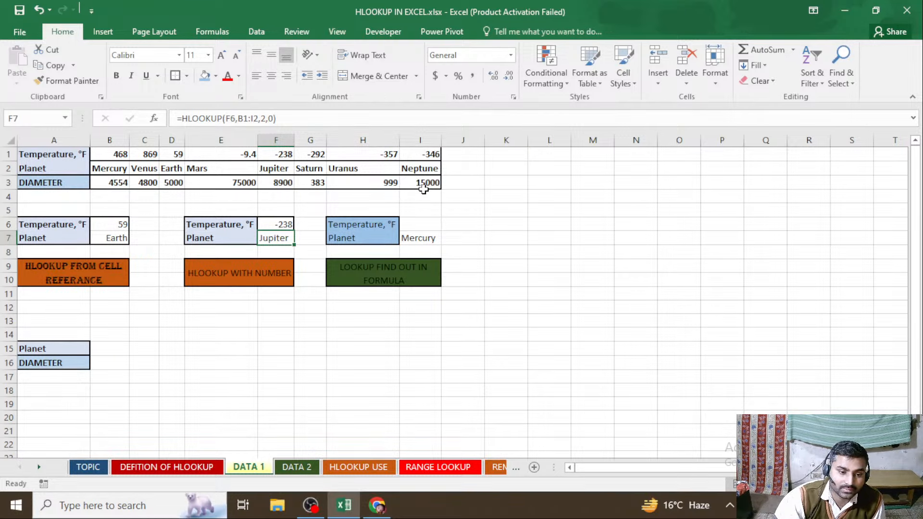
pyautogui.press('Delete')
pyautogui.press('Up')
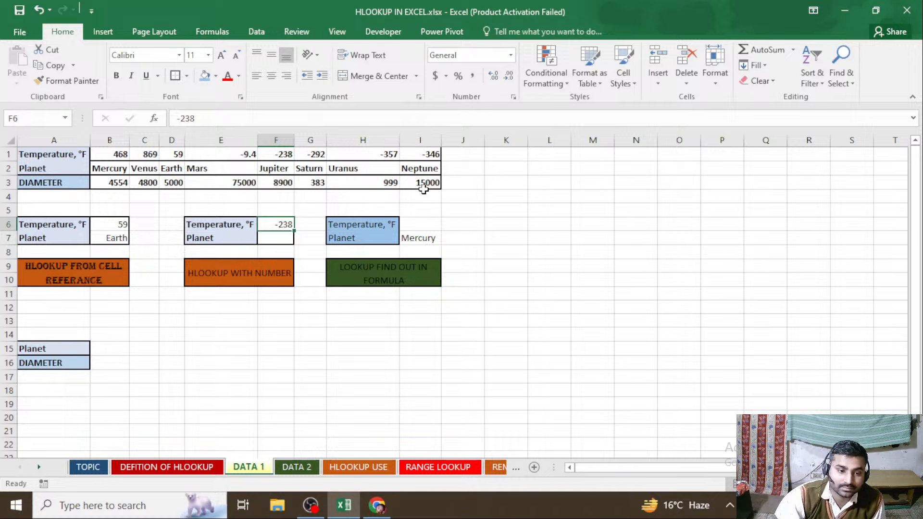
pyautogui.press('Delete')
pyautogui.write('3')
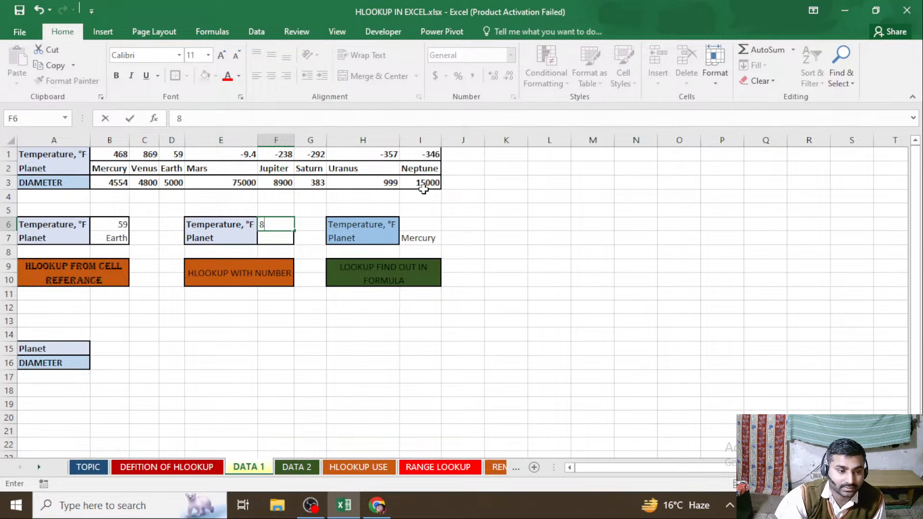
pyautogui.write('69')
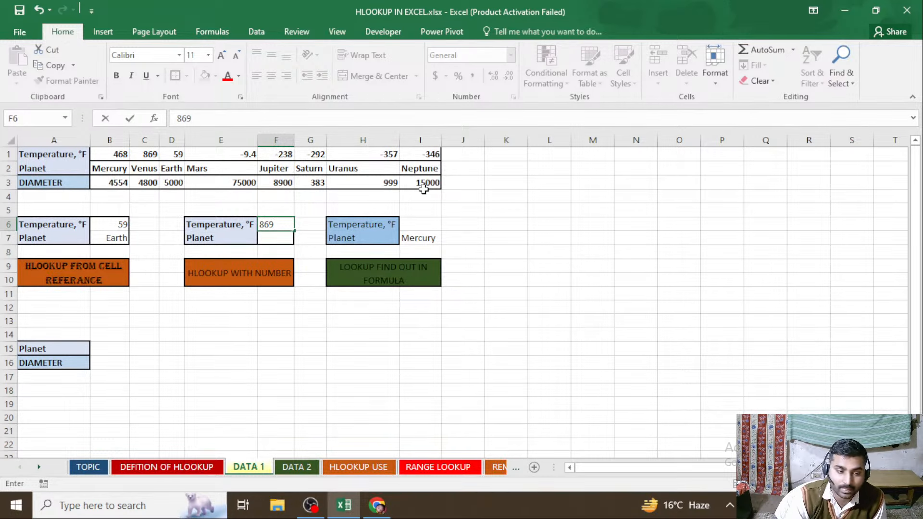
pyautogui.press('Return')
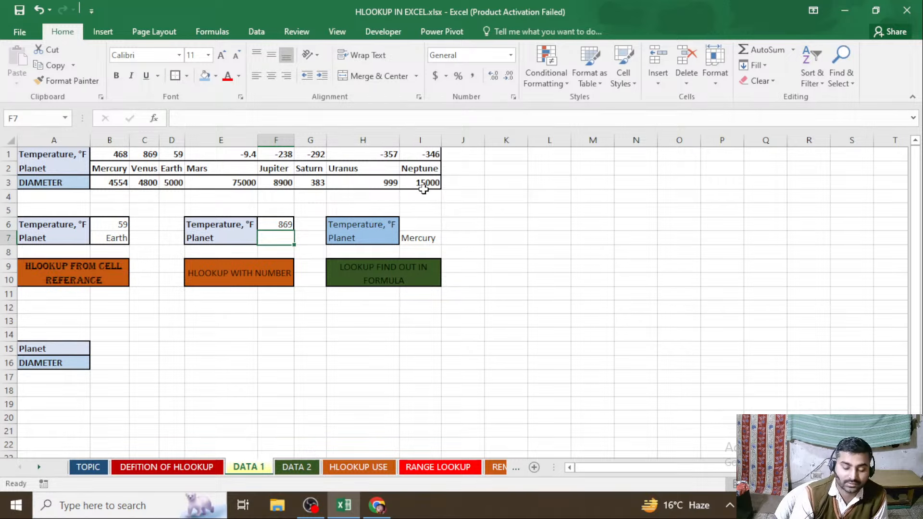
# Enter the exact-match formula =HLOOKUP(F6,B1:I3,2,FALSE) in cell F7 to look up the planet by temperature
pyautogui.write('=HL')
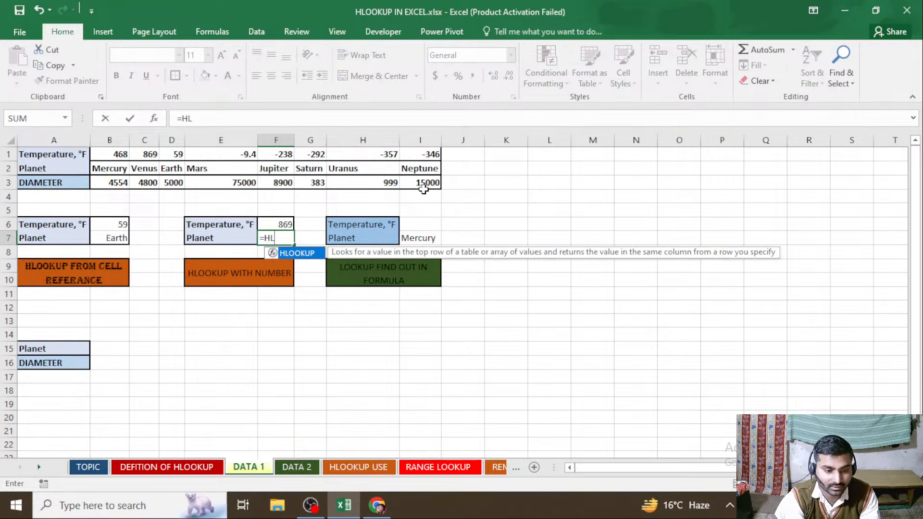
pyautogui.press('Tab')
pyautogui.press('Up')
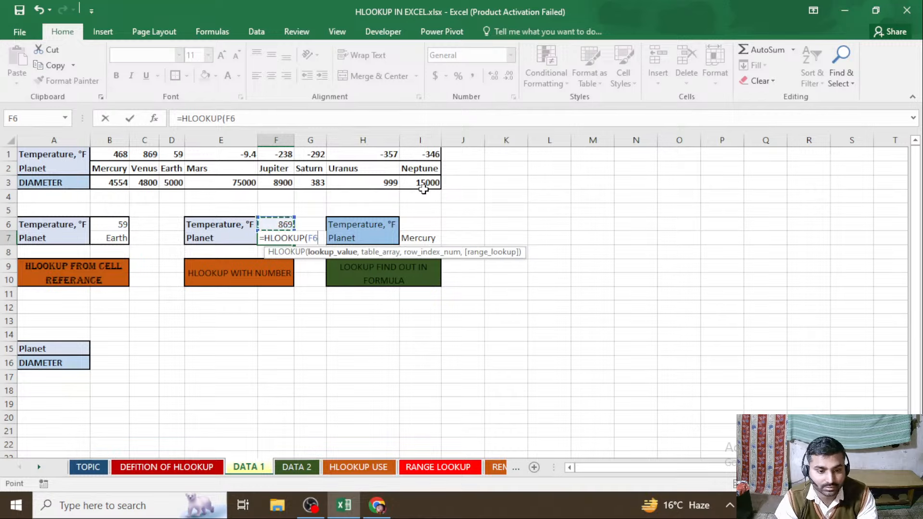
pyautogui.write(',')
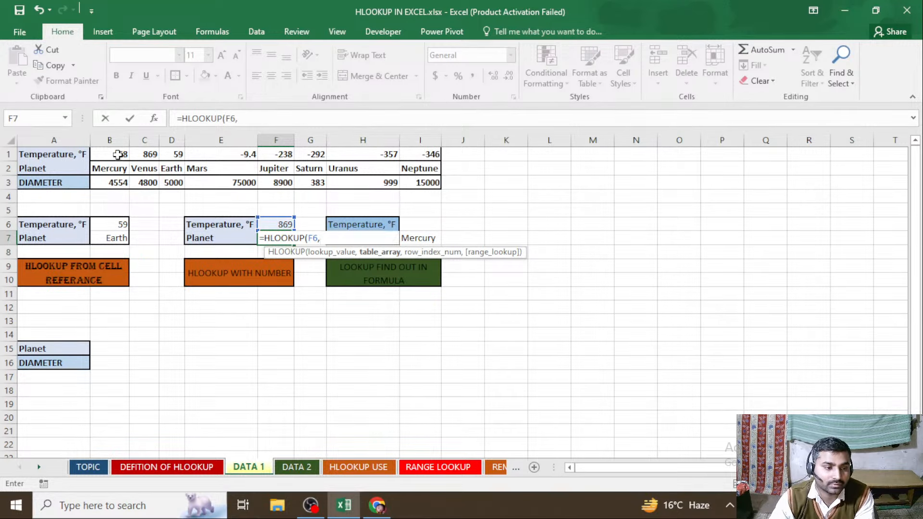
pyautogui.moveTo(117, 154); pyautogui.dragTo(426, 183)
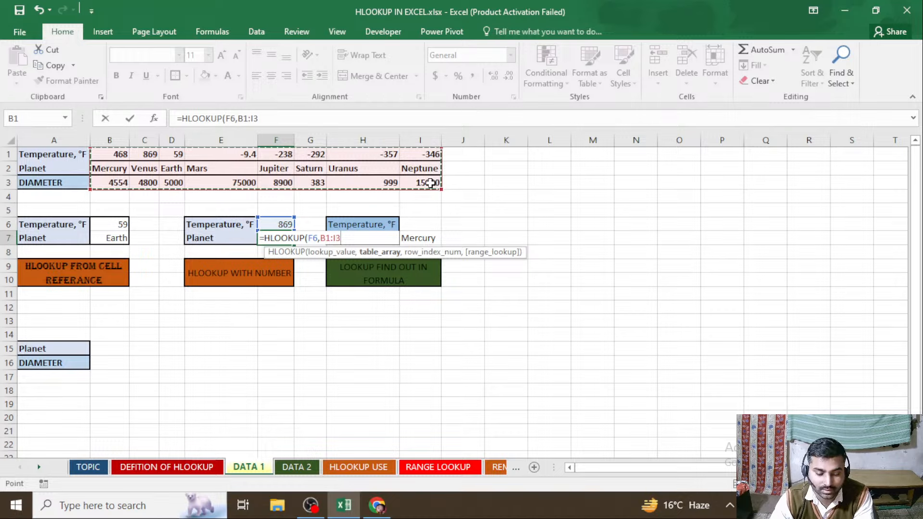
pyautogui.write(',')
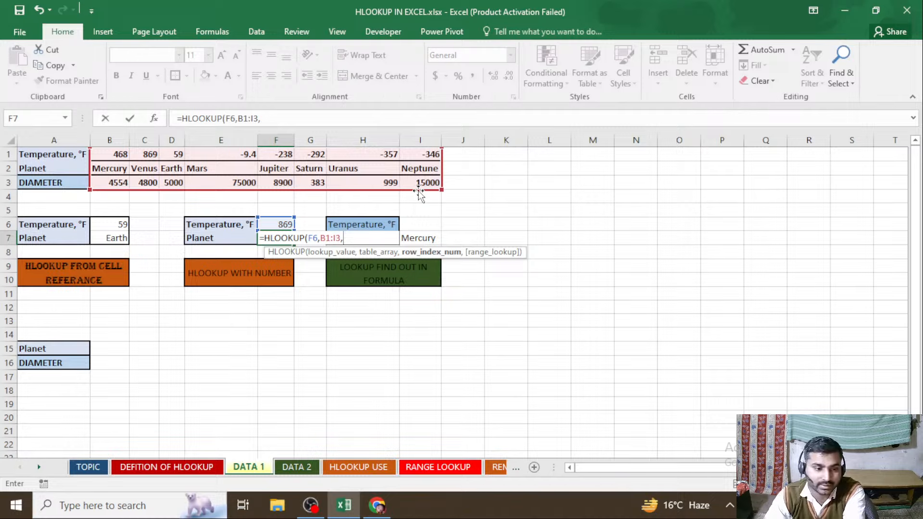
pyautogui.write('2,')
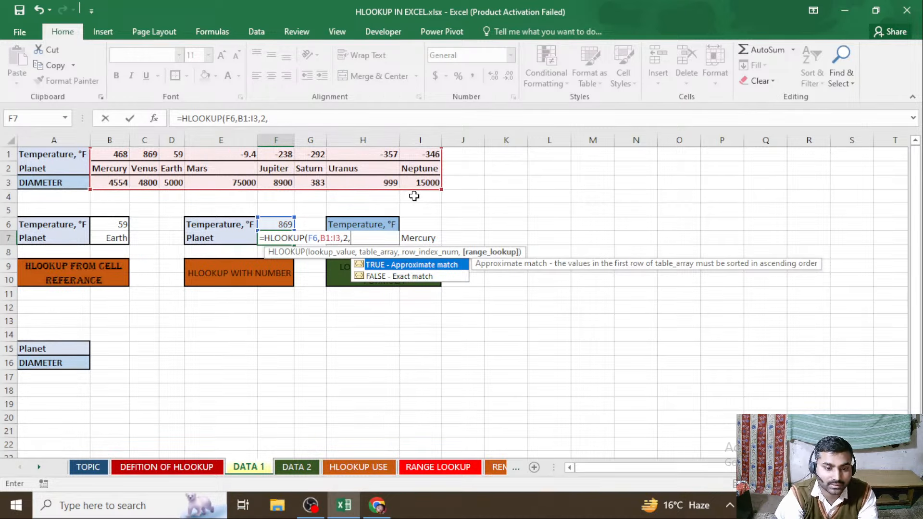
pyautogui.write('FA')
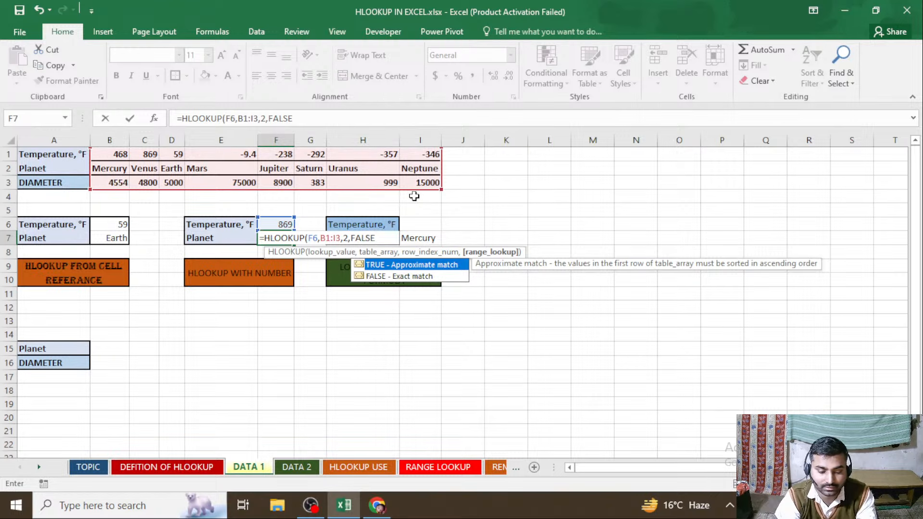
pyautogui.write('LSE)')
pyautogui.press('Return')
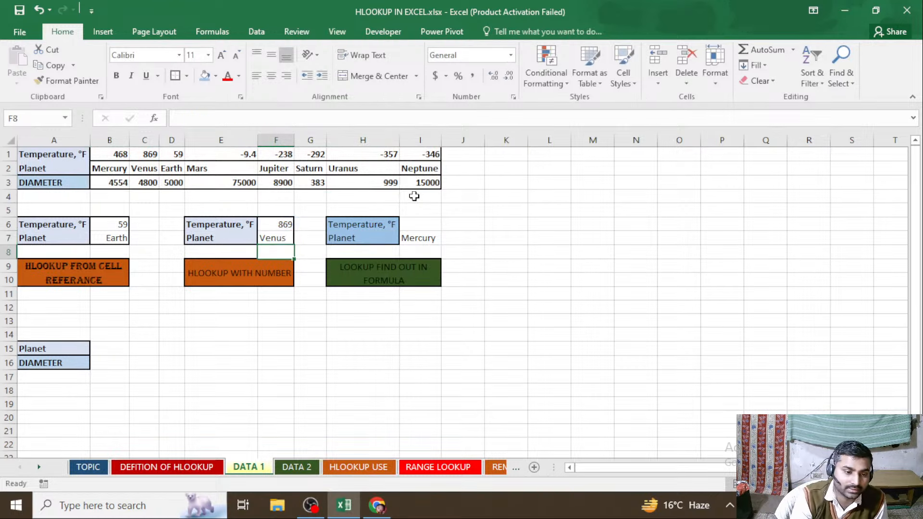
# Compare the planet lookup formulas in F7 and B7 on the DATA 1 sheet
pyautogui.press('Up')
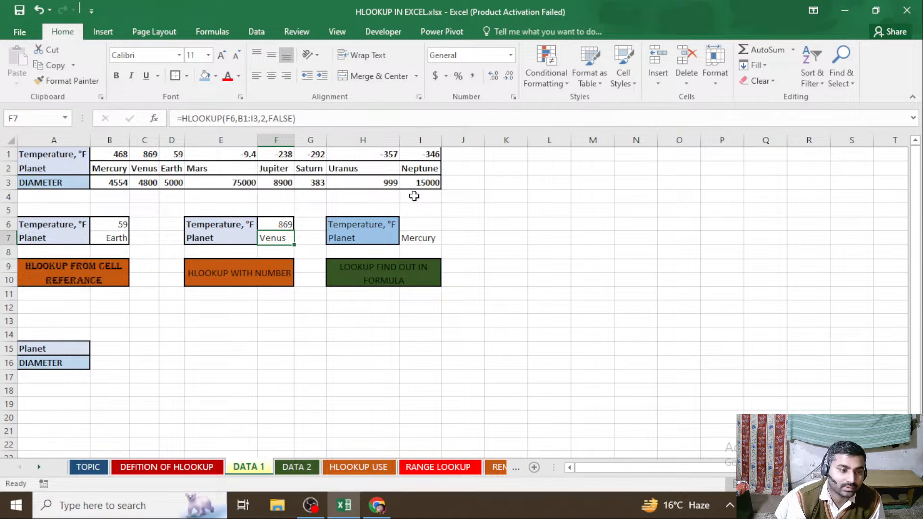
pyautogui.click(111, 237)
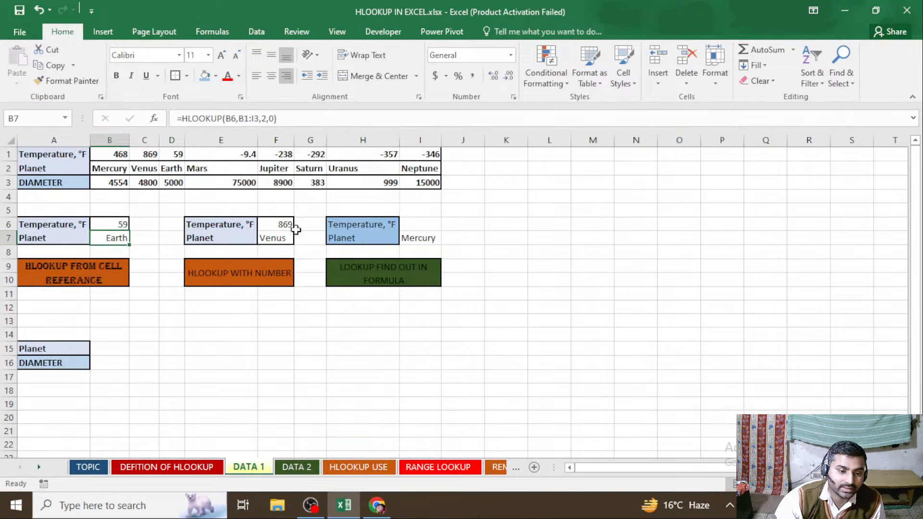
pyautogui.click(360, 235)
pyautogui.click(291, 401)
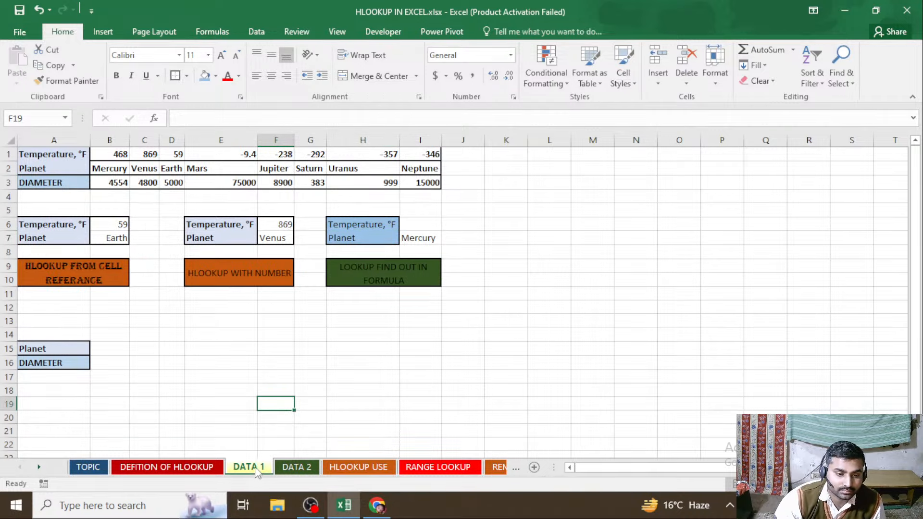
# Look through the worksheets from DATA 2 to HLOOKUP FROM OTHER WORKBOOK to review the remaining HLOOKUP topics
pyautogui.click(288, 471)
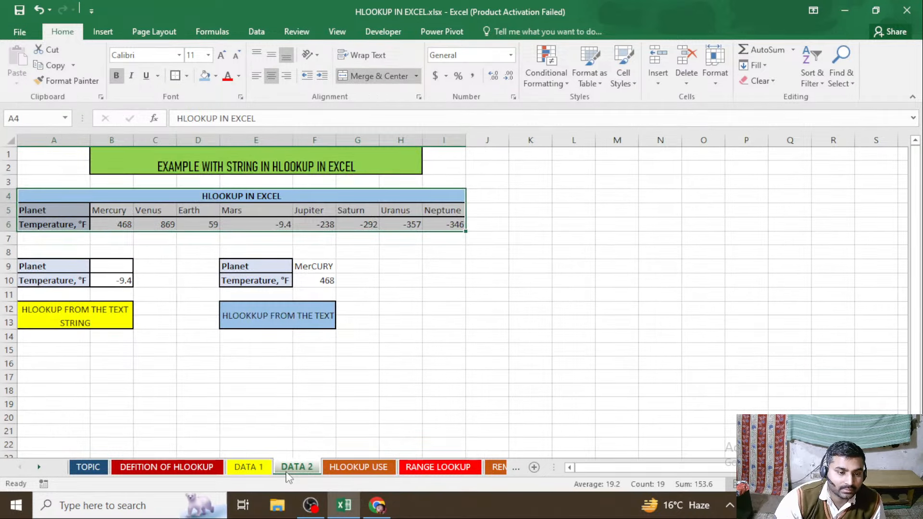
pyautogui.click(367, 473)
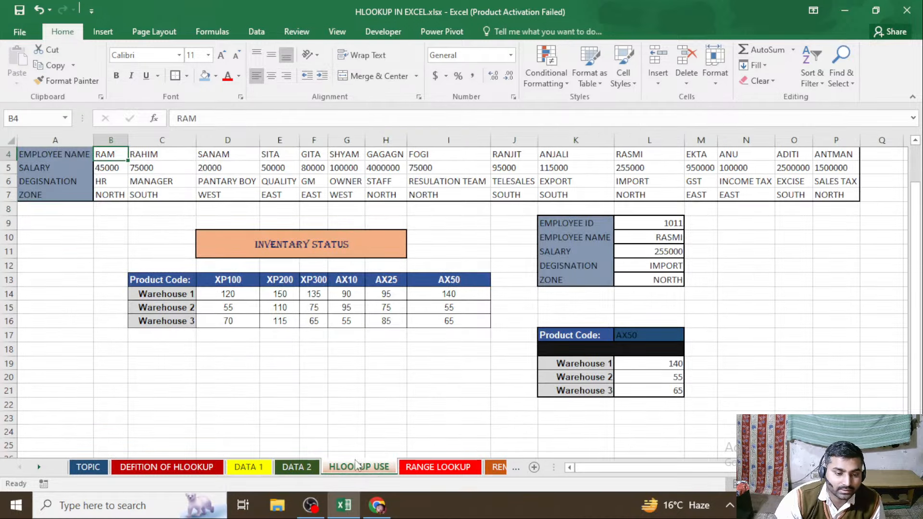
pyautogui.click(462, 474)
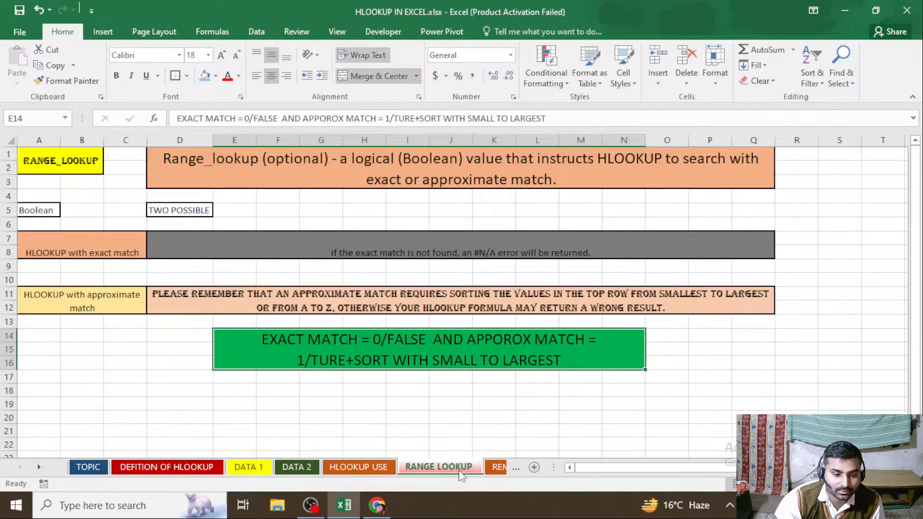
pyautogui.click(493, 470)
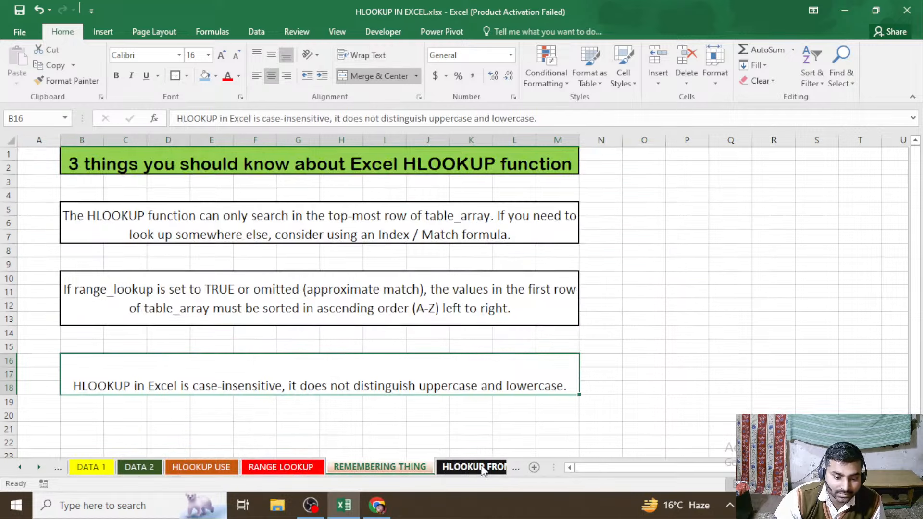
pyautogui.click(457, 468)
pyautogui.click(153, 317)
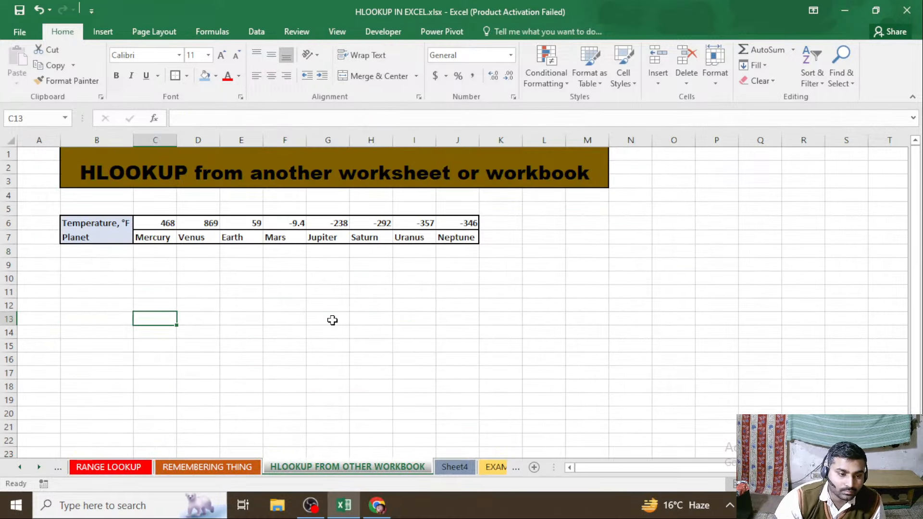
pyautogui.click(132, 305)
pyautogui.click(212, 292)
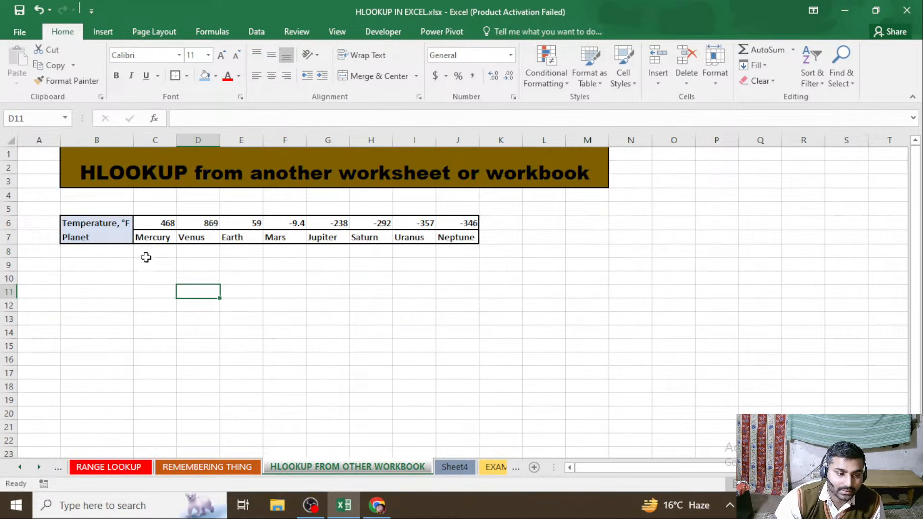
# Compare the planet and diameter table on Sheet4 with the temperature table on the HLOOKUP FROM OTHER WORKBOOK sheet
pyautogui.click(454, 467)
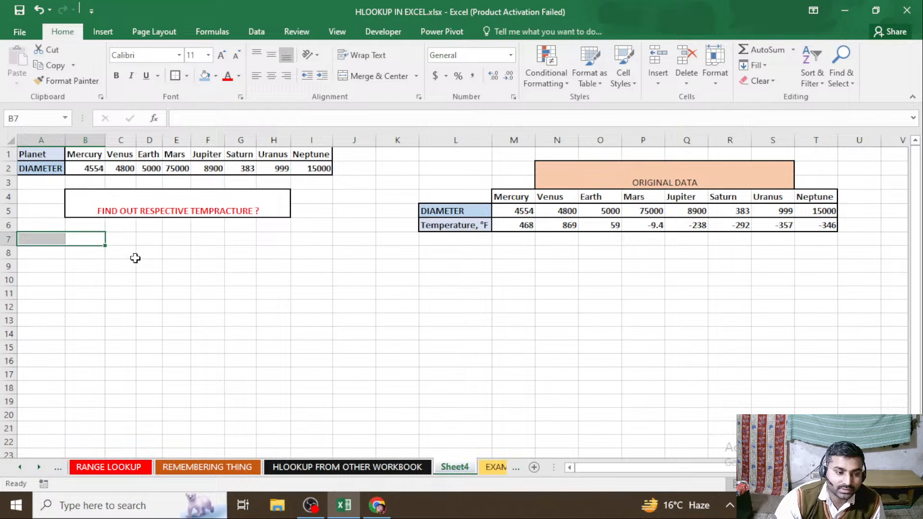
pyautogui.click(45, 186)
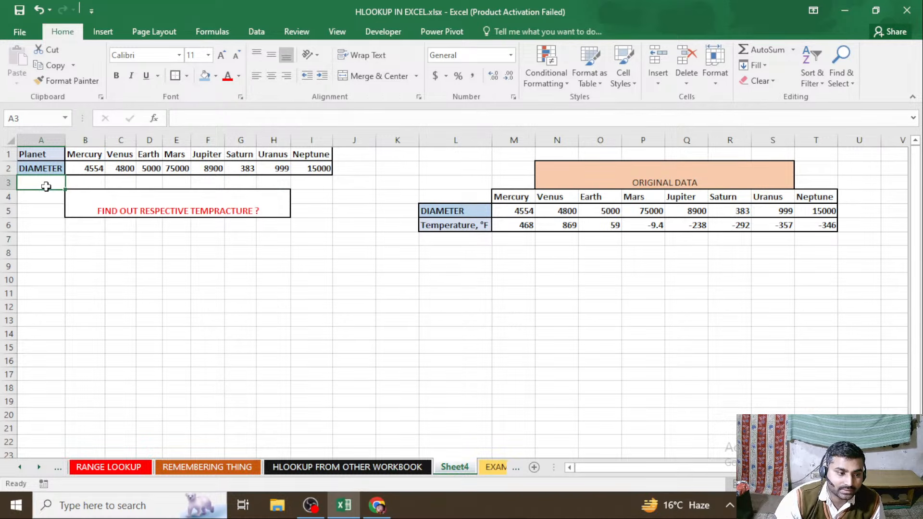
pyautogui.click(79, 179)
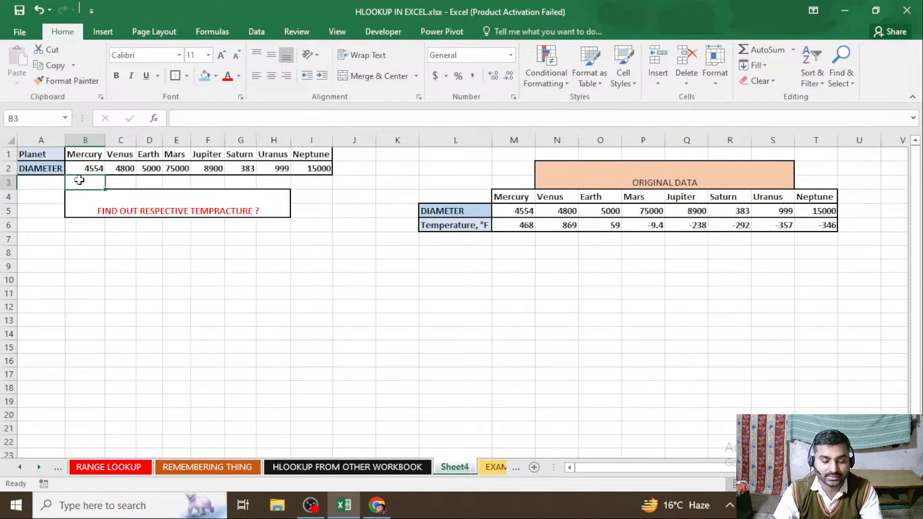
pyautogui.press('Left')
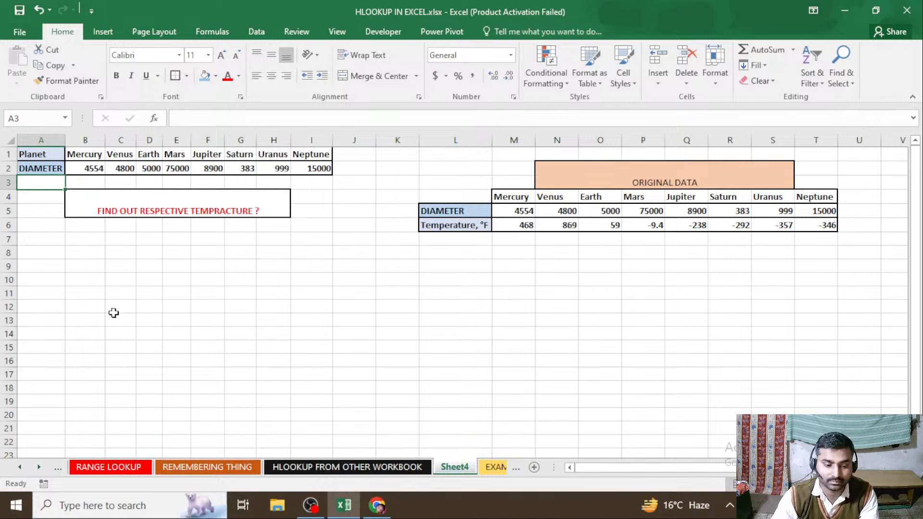
pyautogui.click(317, 467)
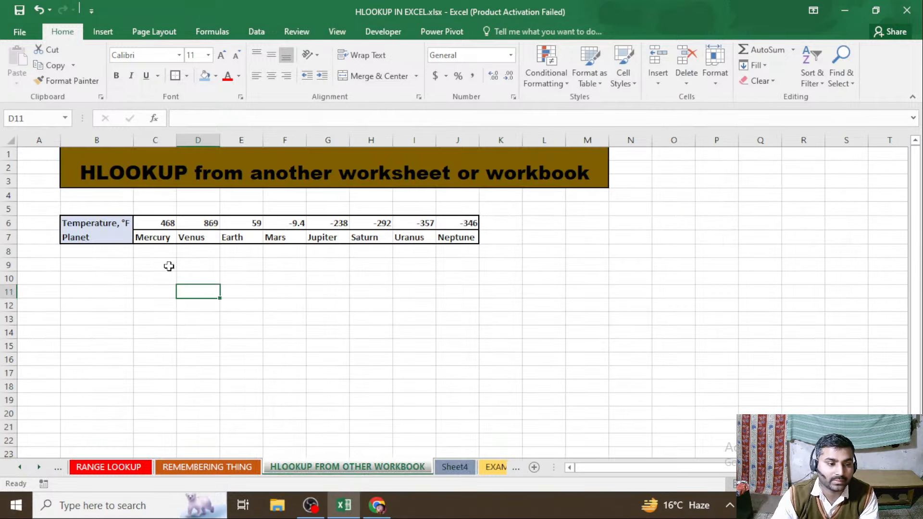
pyautogui.click(121, 238)
pyautogui.click(451, 467)
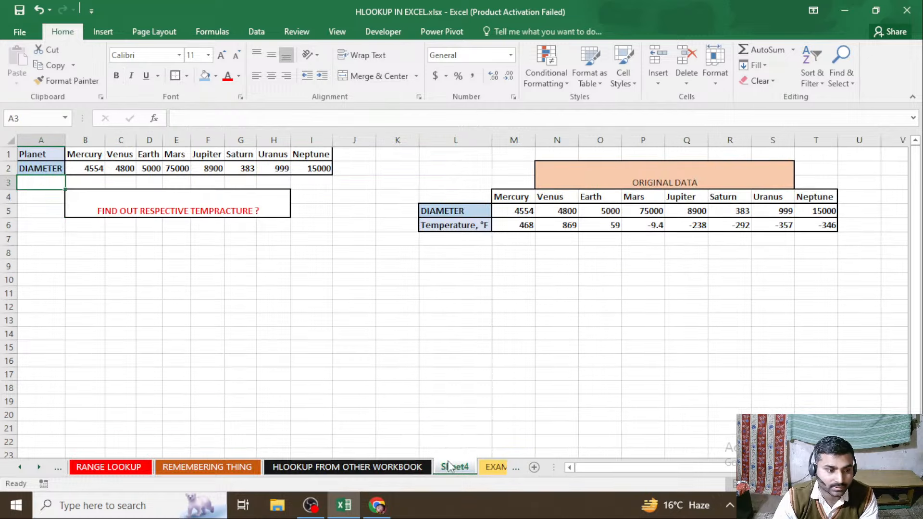
pyautogui.click(299, 454)
pyautogui.click(304, 468)
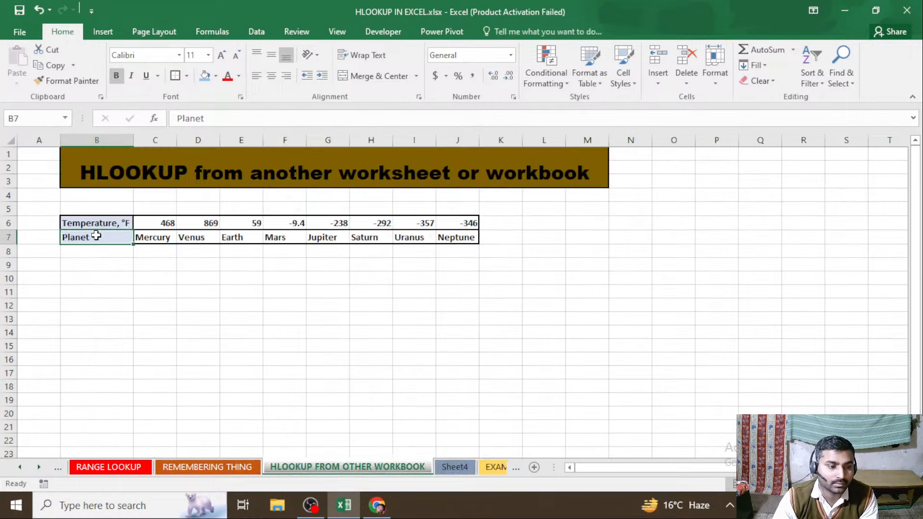
# Copy the Temperature, °F label from B6 of HLOOKUP FROM OTHER WORKBOOK into A3 of Sheet4 and widen column A to fit it
pyautogui.click(111, 224)
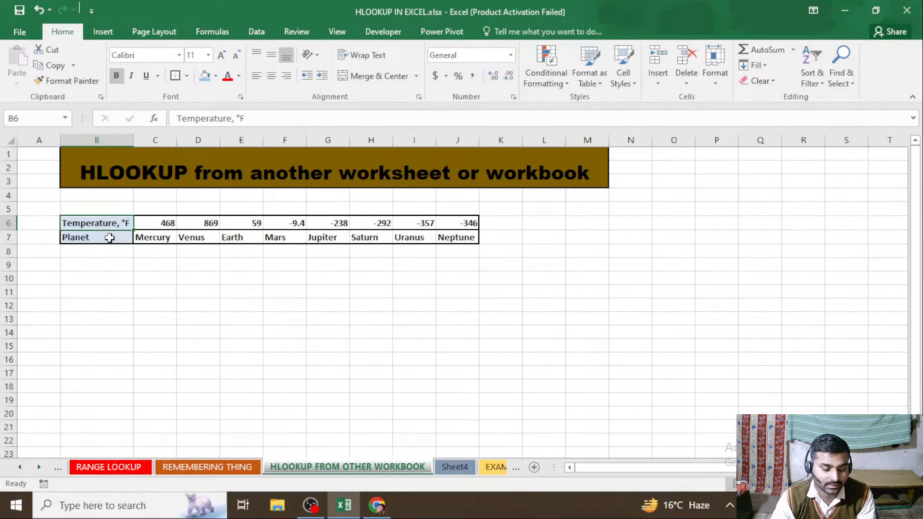
pyautogui.hotkey('ctrl', 'c')
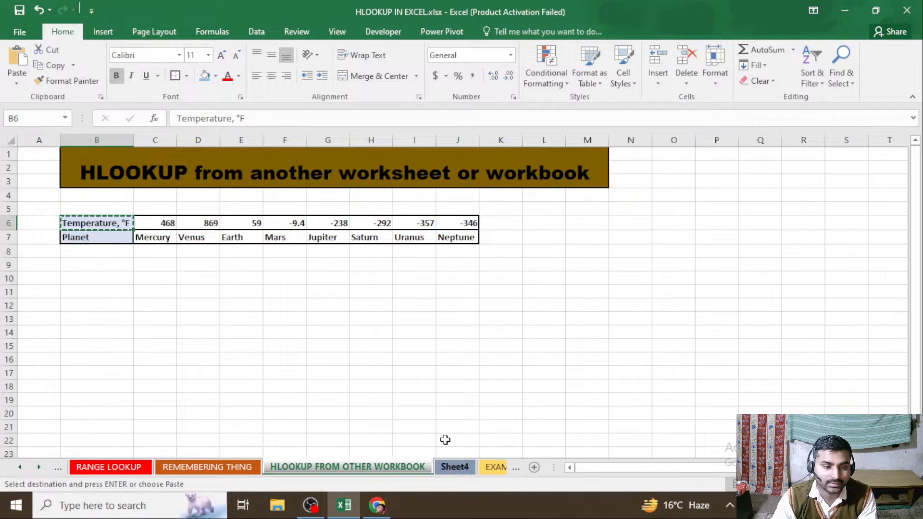
pyautogui.click(452, 467)
pyautogui.click(31, 185)
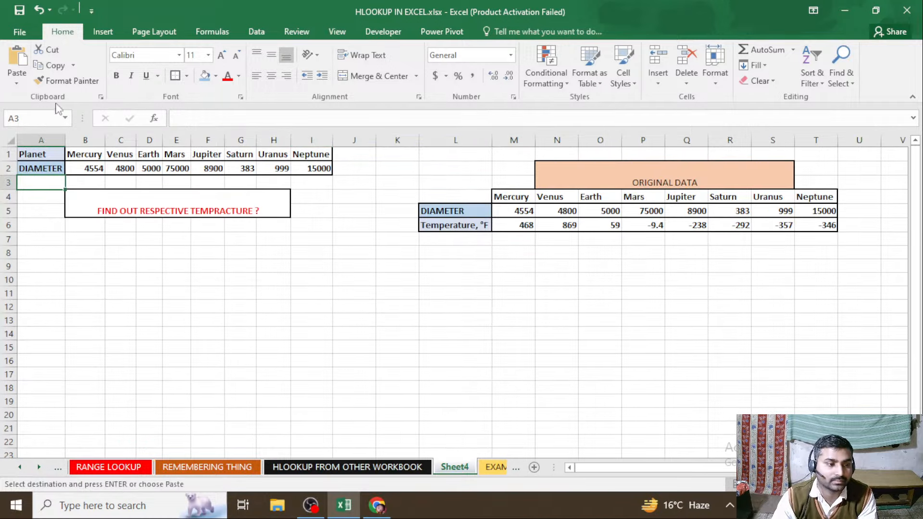
pyautogui.click(17, 82)
pyautogui.click(76, 117)
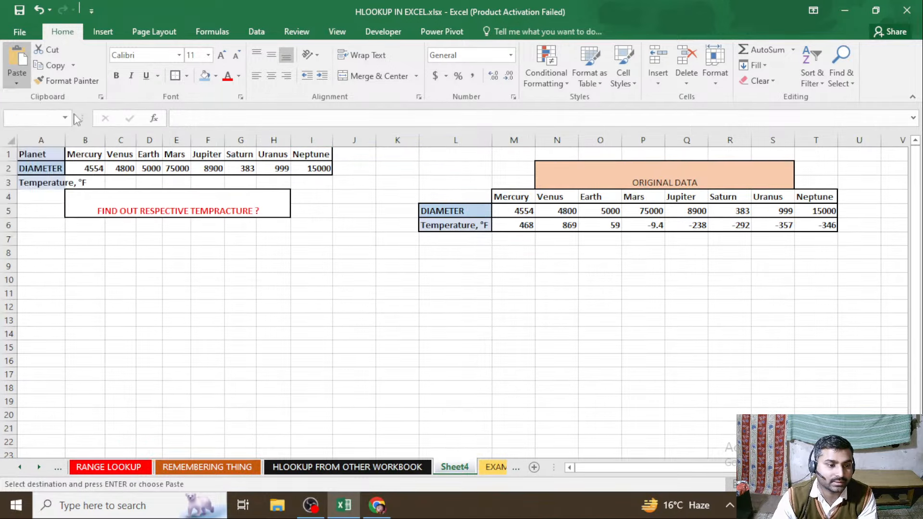
pyautogui.press('Escape')
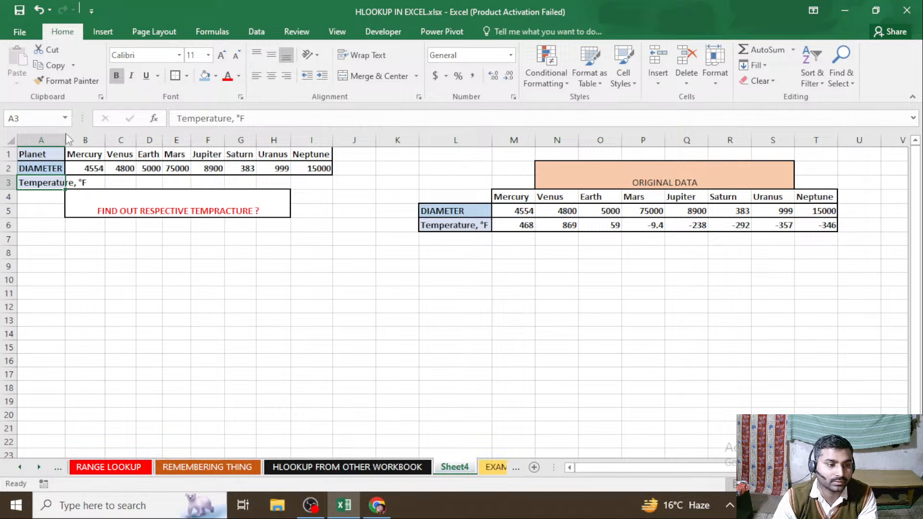
pyautogui.moveTo(65, 140); pyautogui.dragTo(89, 140)
pyautogui.click(88, 251)
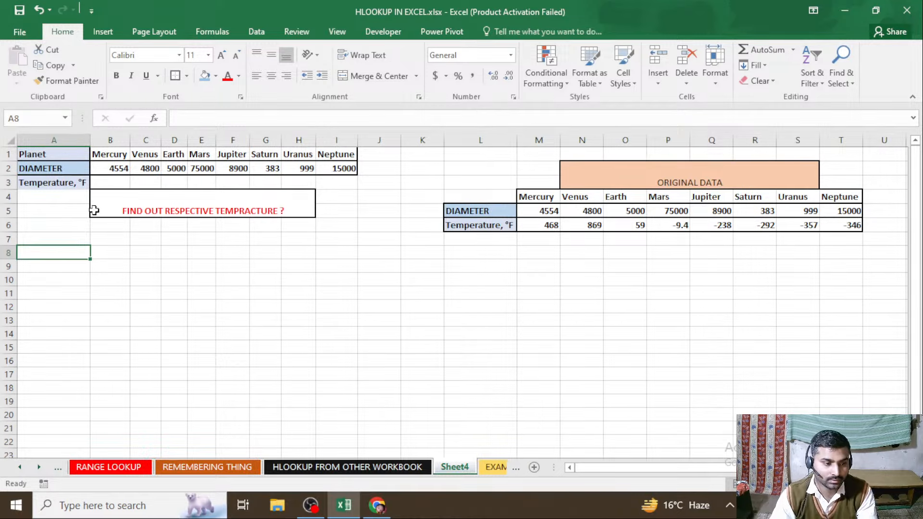
pyautogui.click(55, 181)
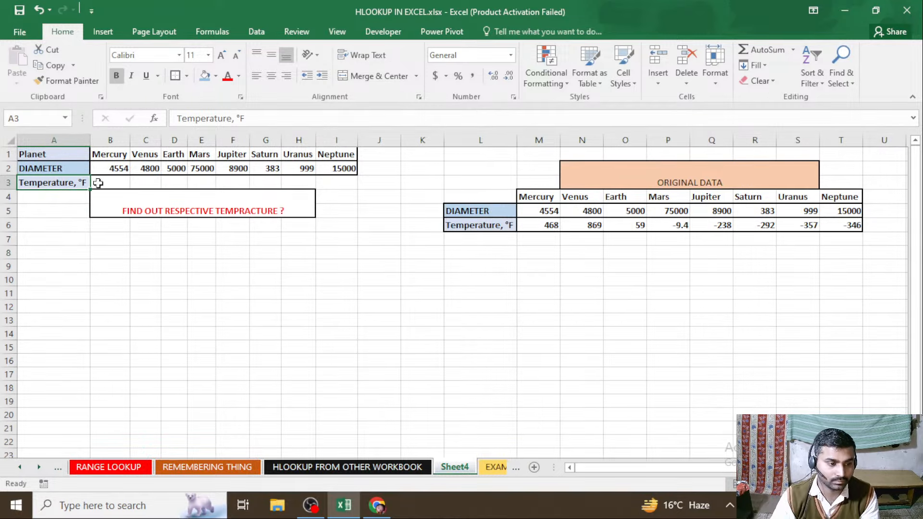
pyautogui.click(154, 323)
pyautogui.click(116, 184)
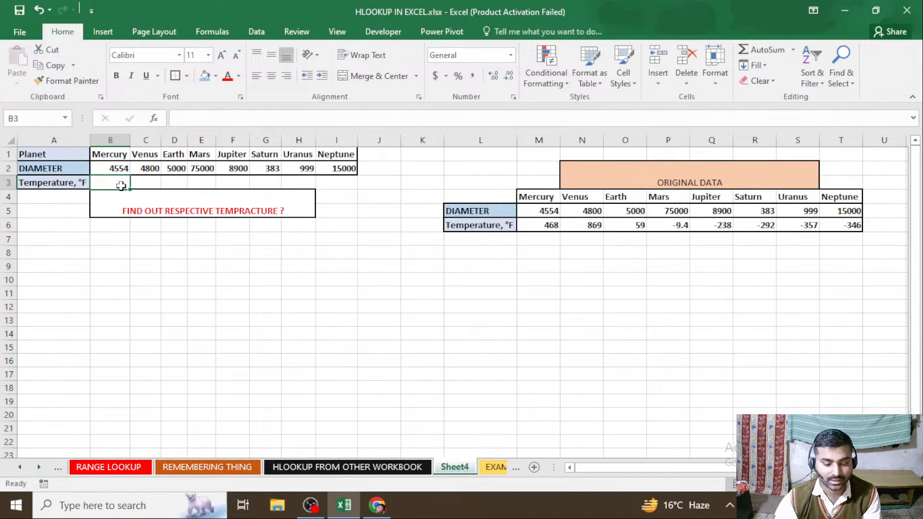
pyautogui.write('=')
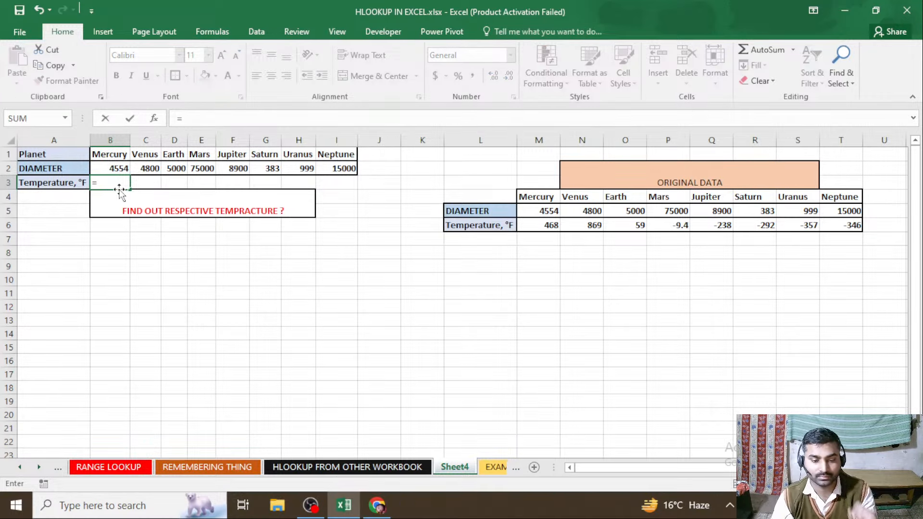
pyautogui.write('HL')
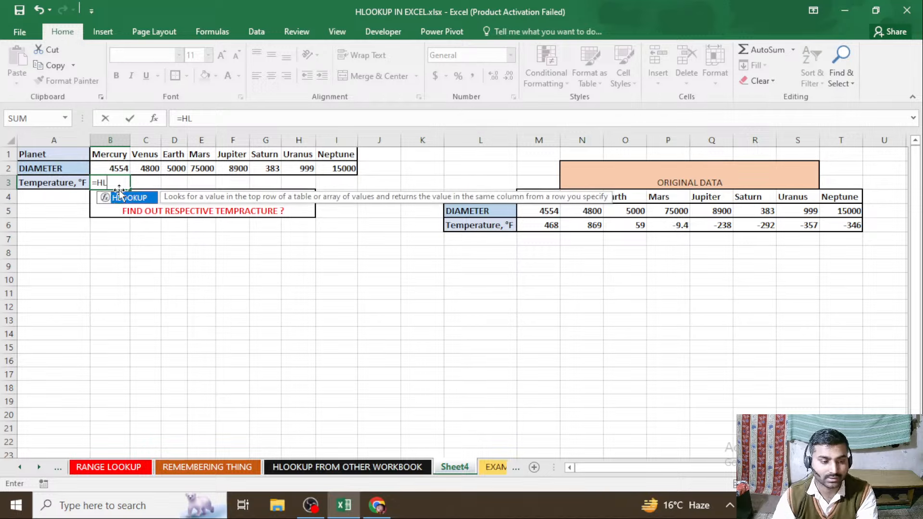
pyautogui.press('Tab')
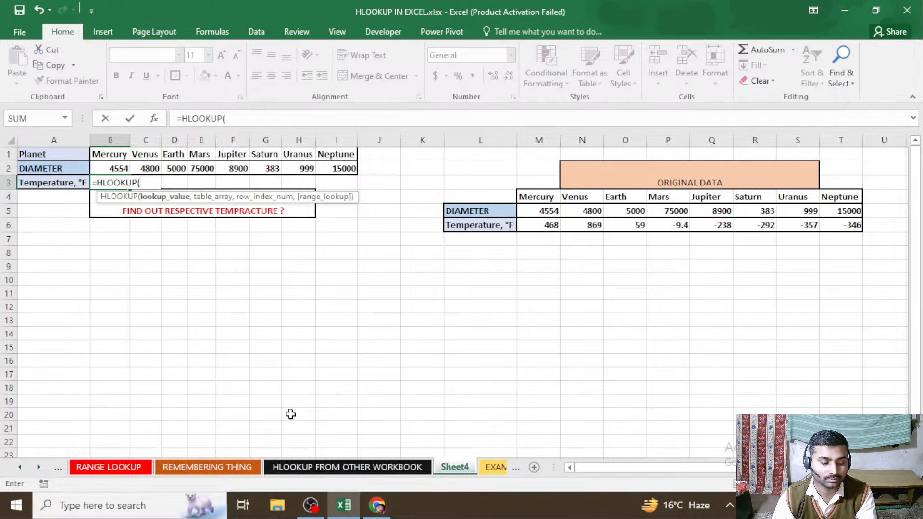
pyautogui.press('Escape')
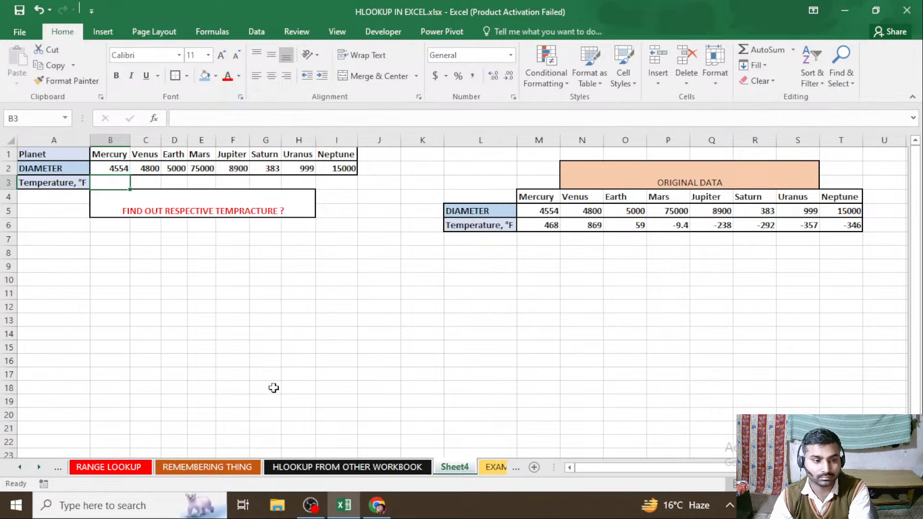
# On the HLOOKUP FROM OTHER WORKBOOK sheet, move the Planet row to B5:J5 above the temperatures and outline B5:J6 with a border
pyautogui.click(383, 467)
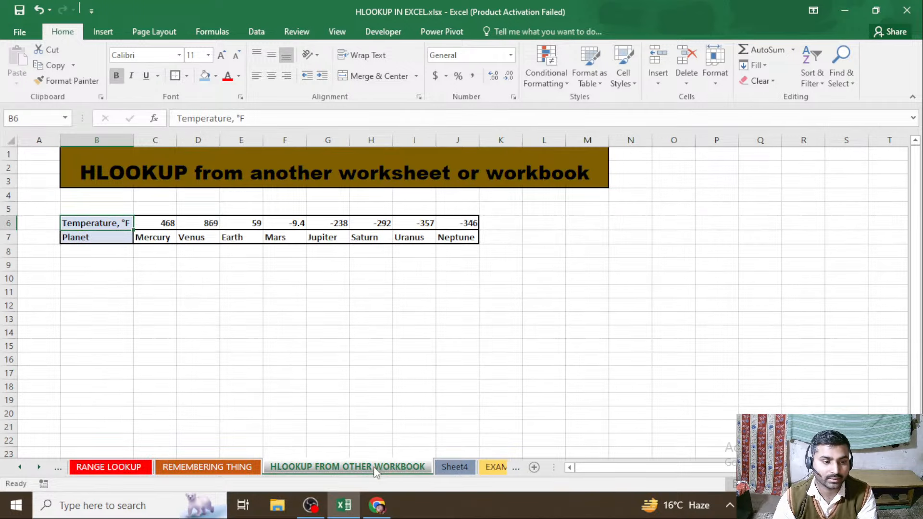
pyautogui.click(456, 468)
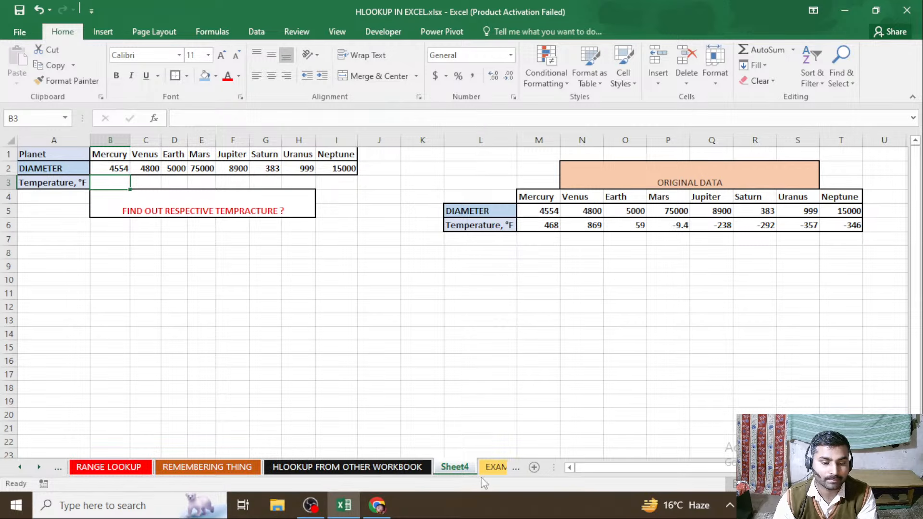
pyautogui.click(400, 467)
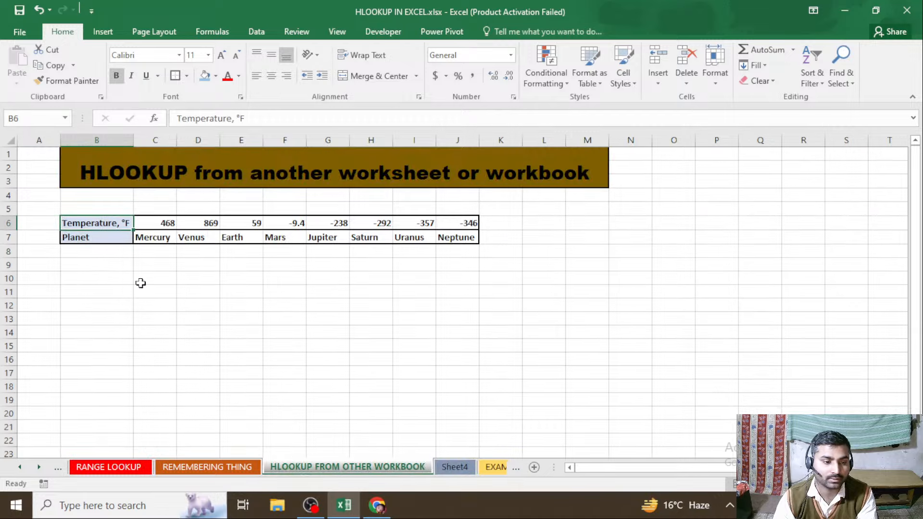
pyautogui.moveTo(90, 242); pyautogui.dragTo(446, 215)
pyautogui.click(270, 318)
pyautogui.moveTo(91, 207); pyautogui.dragTo(473, 228)
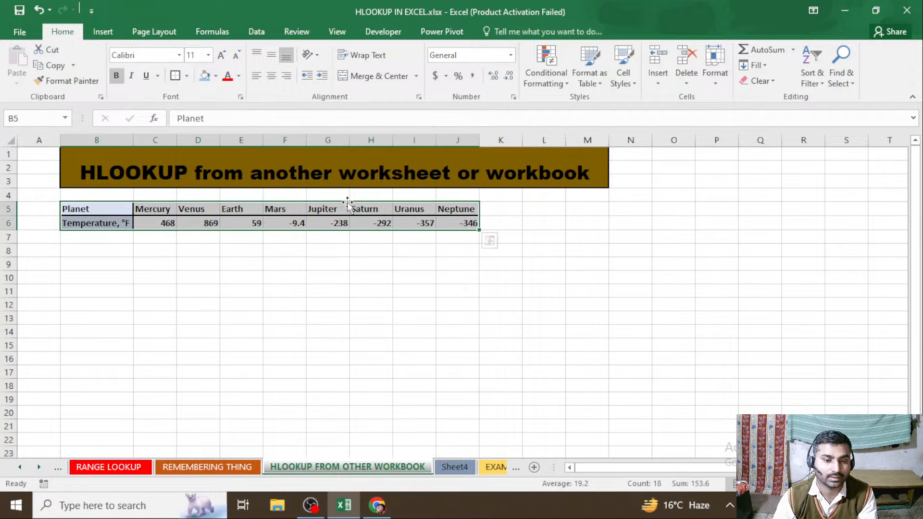
pyautogui.click(178, 77)
pyautogui.click(214, 321)
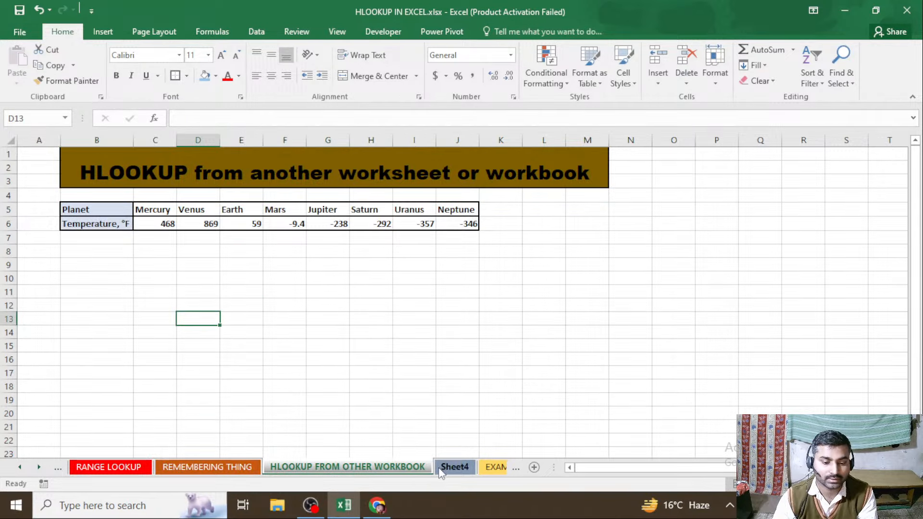
# Start an HLOOKUP formula in B3 of Sheet4 with the planet name in B1 as the lookup value
pyautogui.click(455, 467)
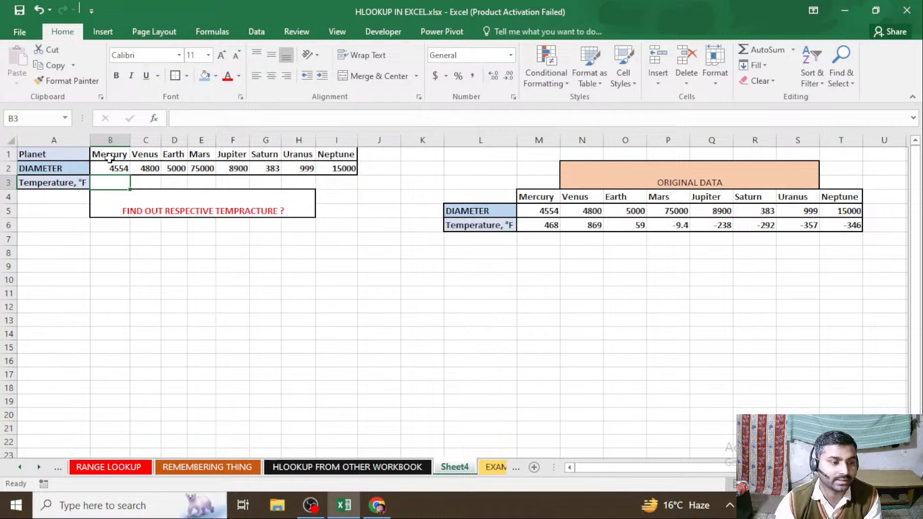
pyautogui.click(346, 466)
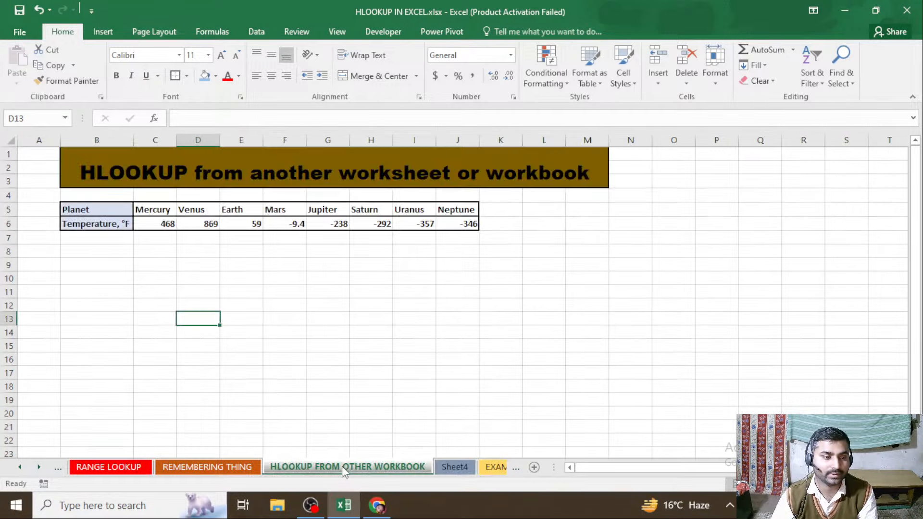
pyautogui.click(454, 467)
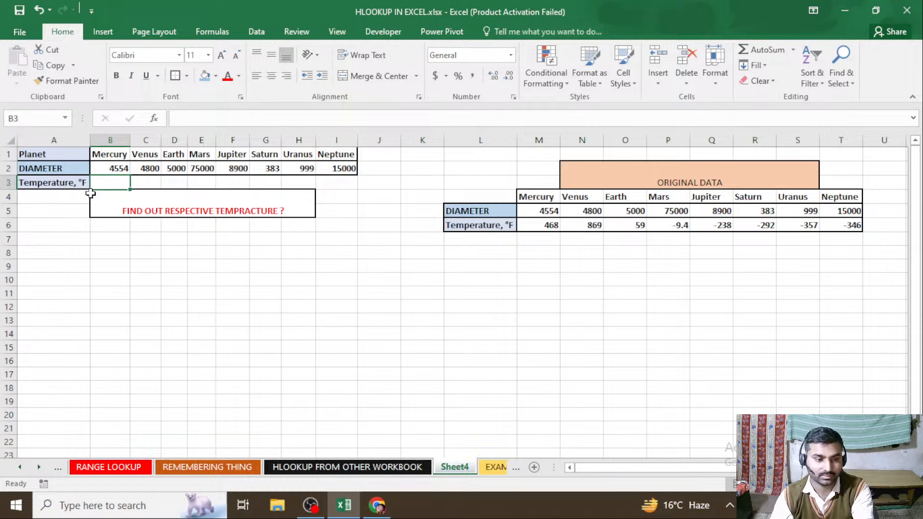
pyautogui.write('=HL')
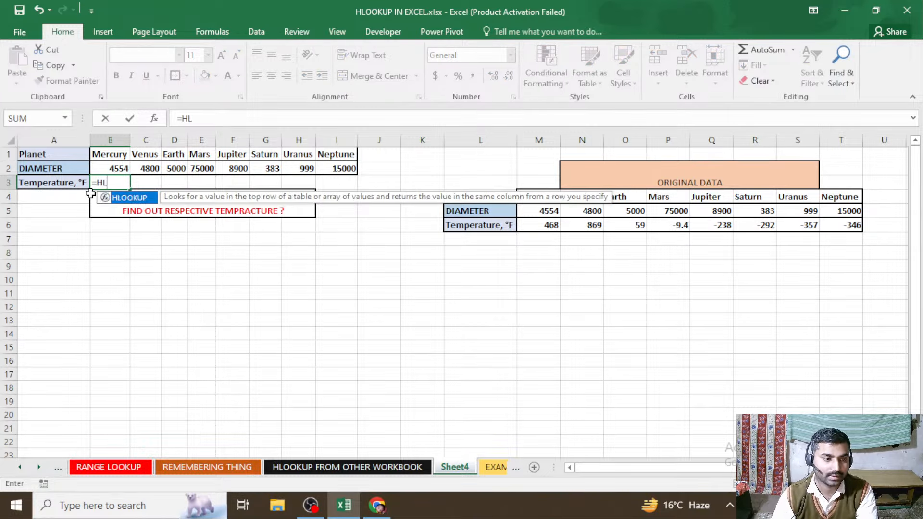
pyautogui.press('Tab')
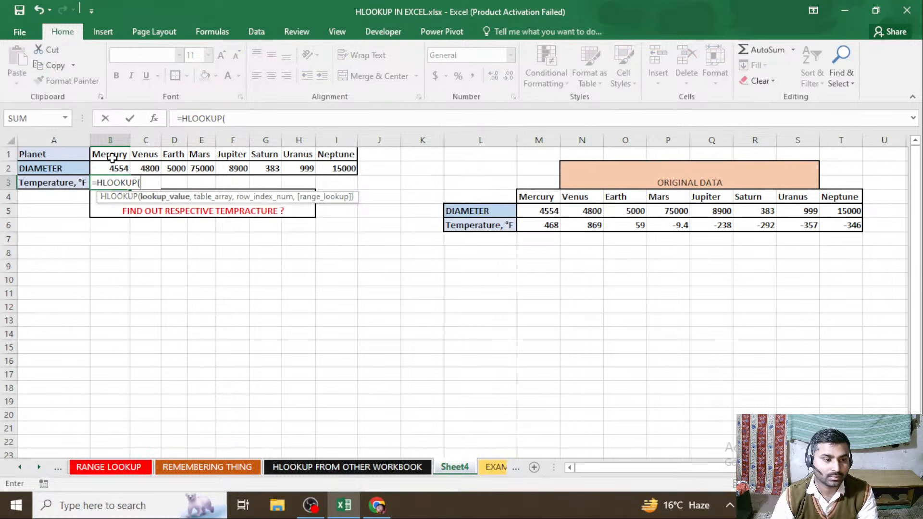
pyautogui.click(117, 155)
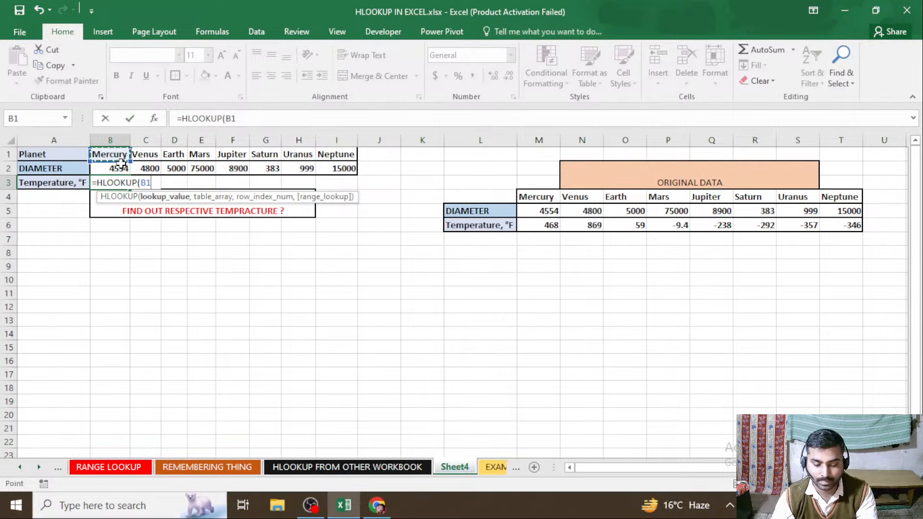
pyautogui.write(',')
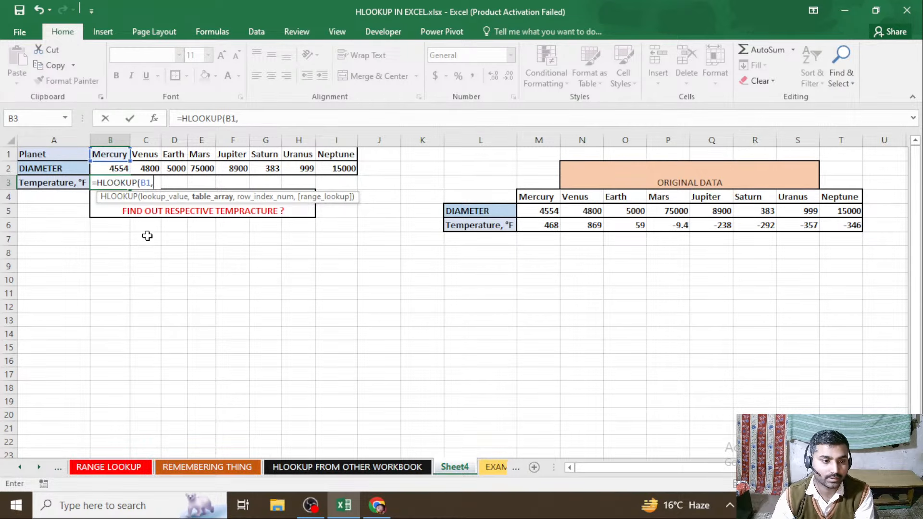
# Complete the B3 formula with C5:J6 of the HLOOKUP FROM OTHER WORKBOOK sheet as table array, row index 2 and range lookup 0
pyautogui.click(356, 468)
pyautogui.moveTo(161, 213); pyautogui.dragTo(460, 232)
pyautogui.write(',')
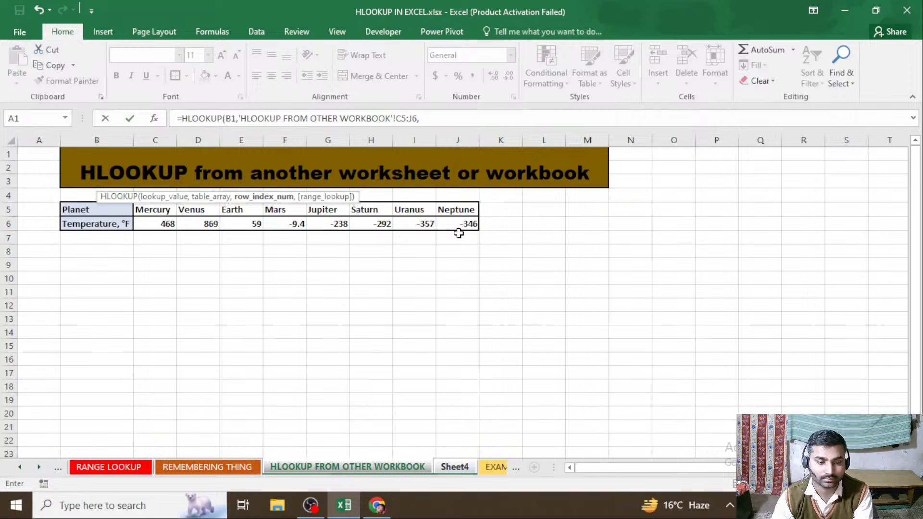
pyautogui.write('2')
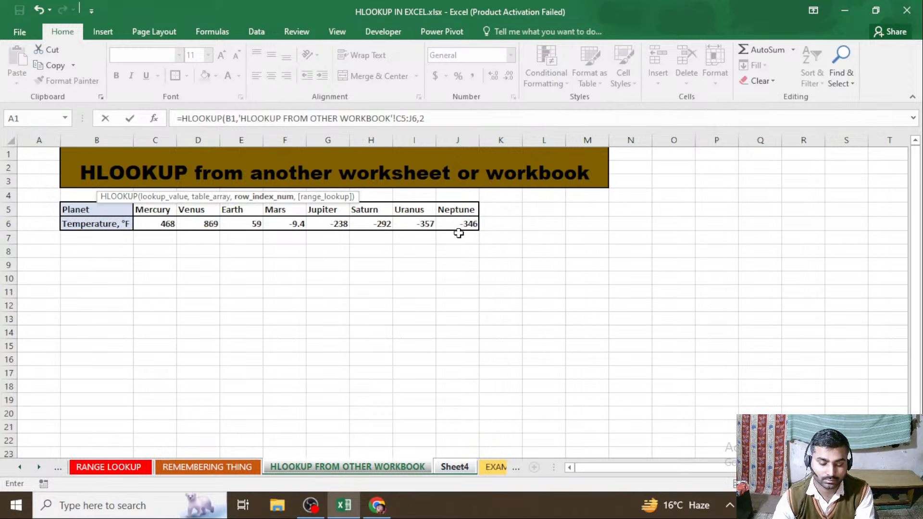
pyautogui.write(',0')
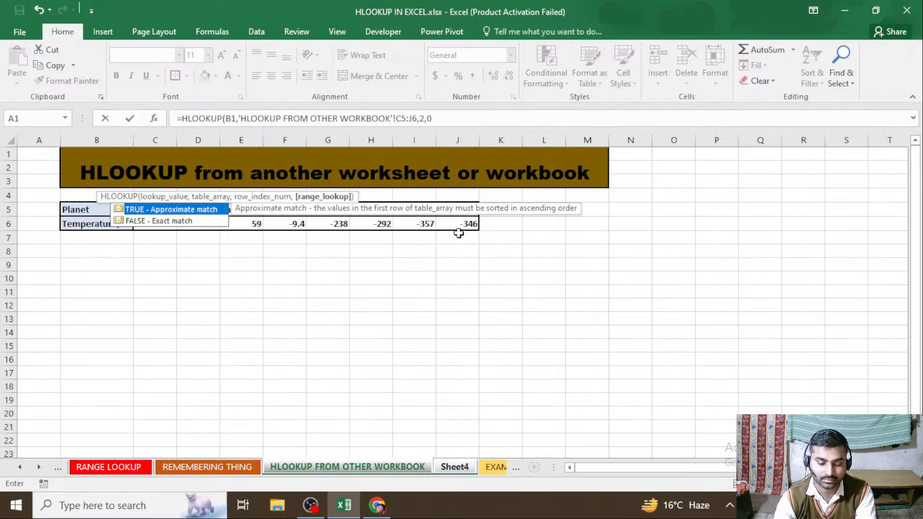
pyautogui.write(')')
pyautogui.press('Return')
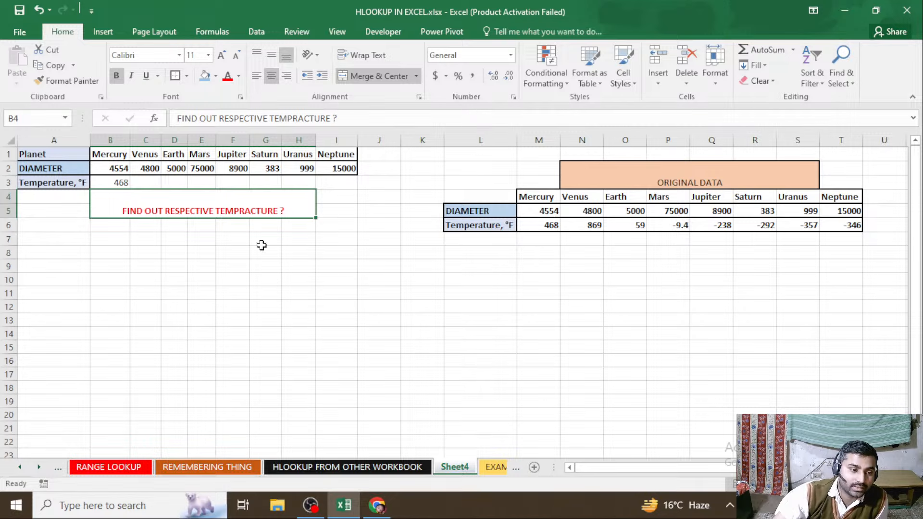
# Apply outline borders to B3, C3 and the range D3:I3 in the temperature row of Sheet4
pyautogui.click(118, 183)
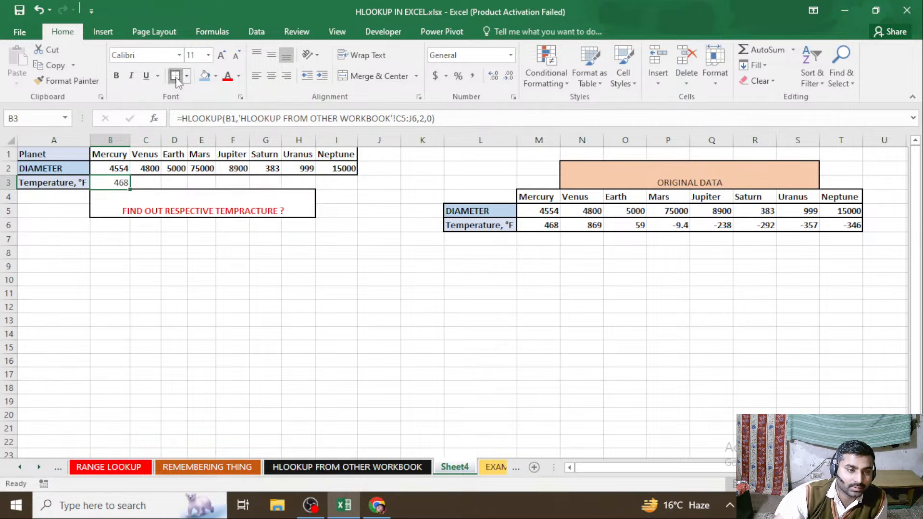
pyautogui.click(147, 207)
pyautogui.click(124, 184)
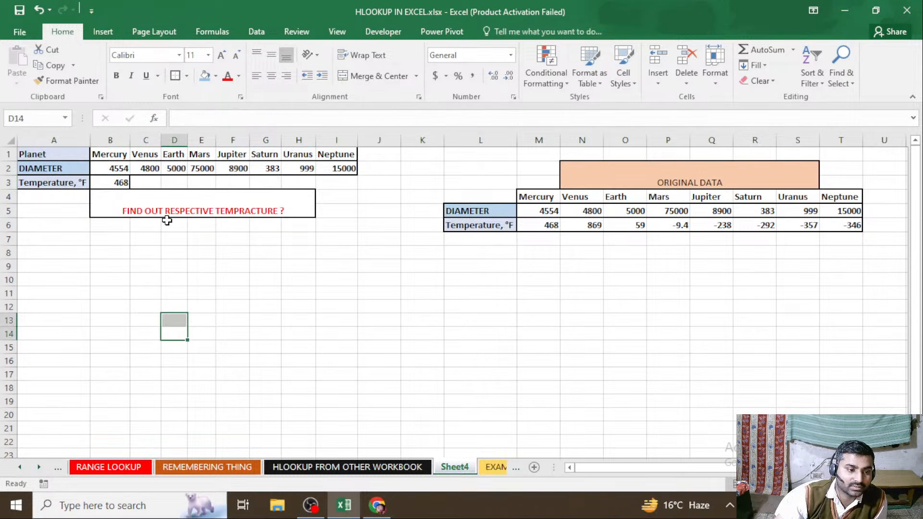
pyautogui.click(138, 182)
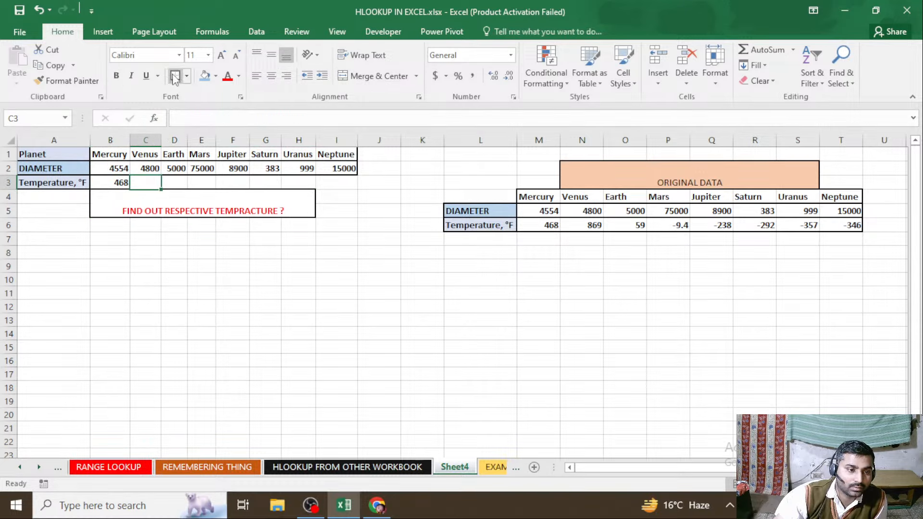
pyautogui.click(179, 183)
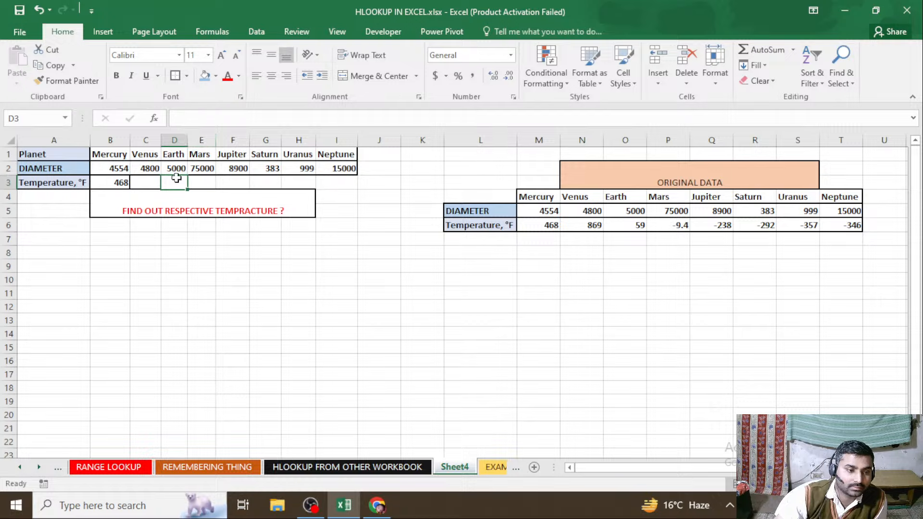
pyautogui.moveTo(171, 185); pyautogui.dragTo(332, 184)
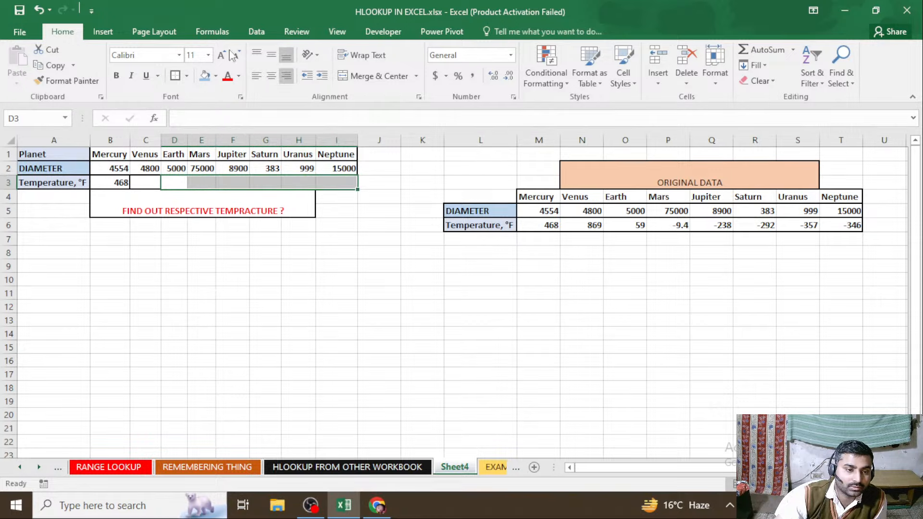
pyautogui.click(176, 76)
pyautogui.click(260, 312)
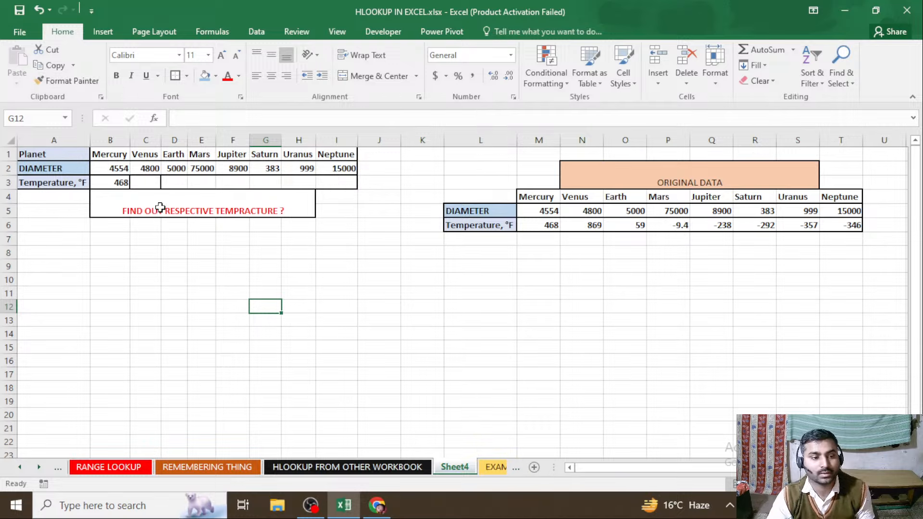
# Start an HLOOKUP formula in C3 of Sheet4 with the planet name in C1 as the lookup value
pyautogui.click(153, 187)
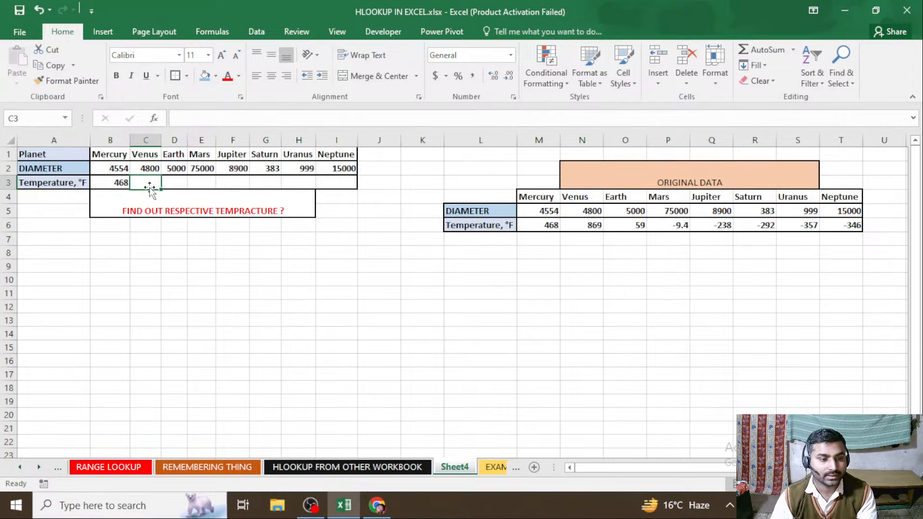
pyautogui.write('=')
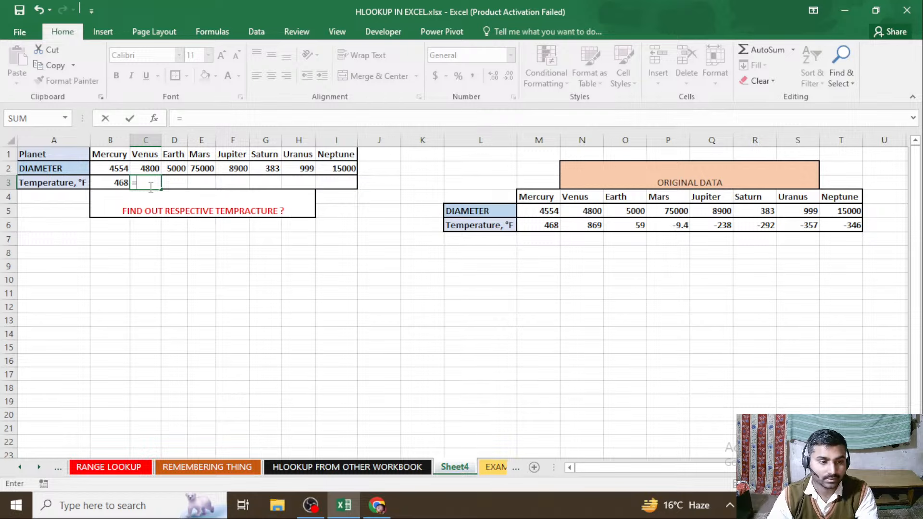
pyautogui.write('hl')
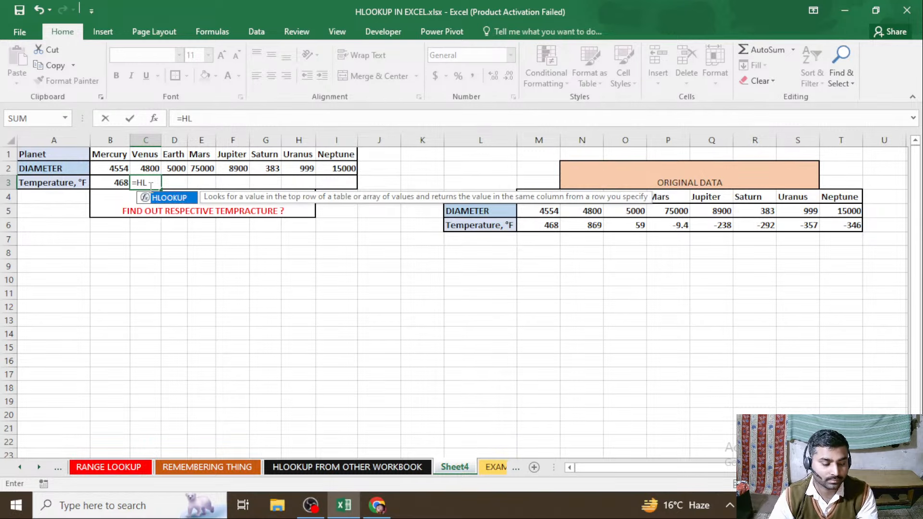
pyautogui.press('Tab')
pyautogui.click(144, 154)
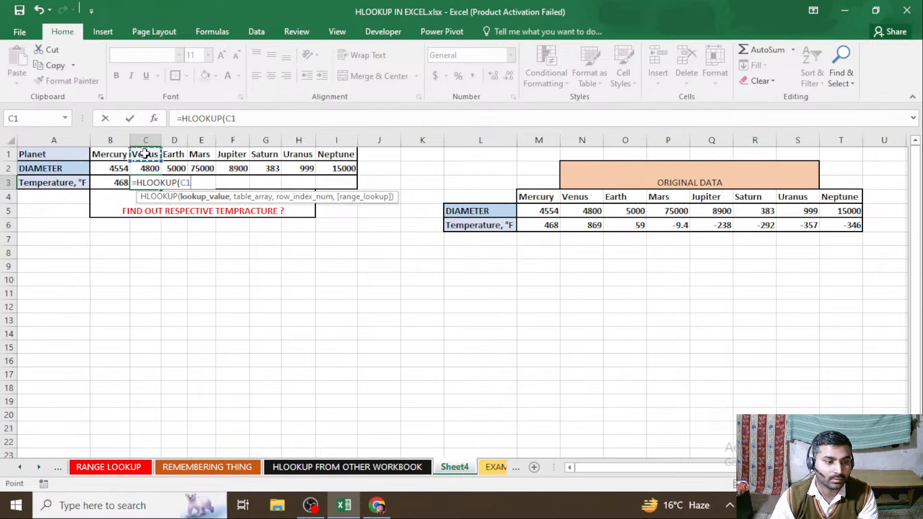
pyautogui.write(',')
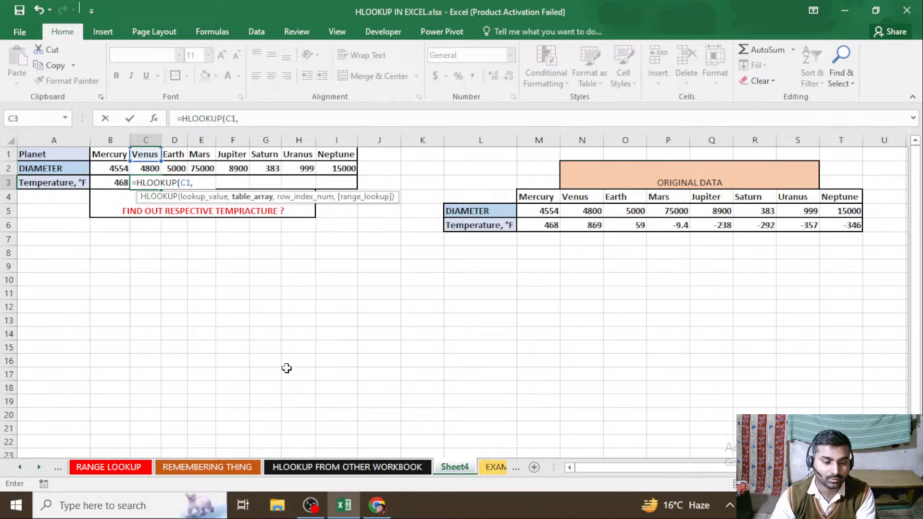
# Complete the C3 formula with C5:J6 of the HLOOKUP FROM OTHER WORKBOOK sheet as table array, row index 2 and range lookup 0
pyautogui.click(361, 468)
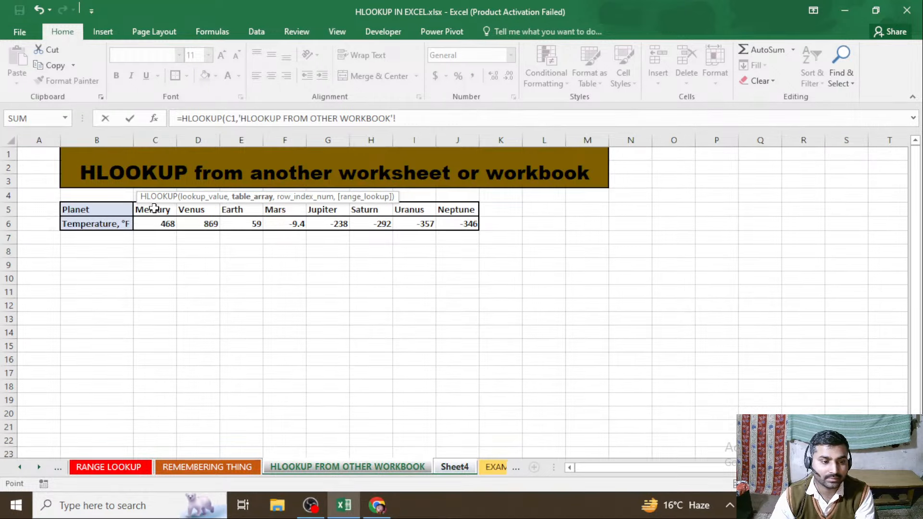
pyautogui.moveTo(154, 207); pyautogui.dragTo(453, 229)
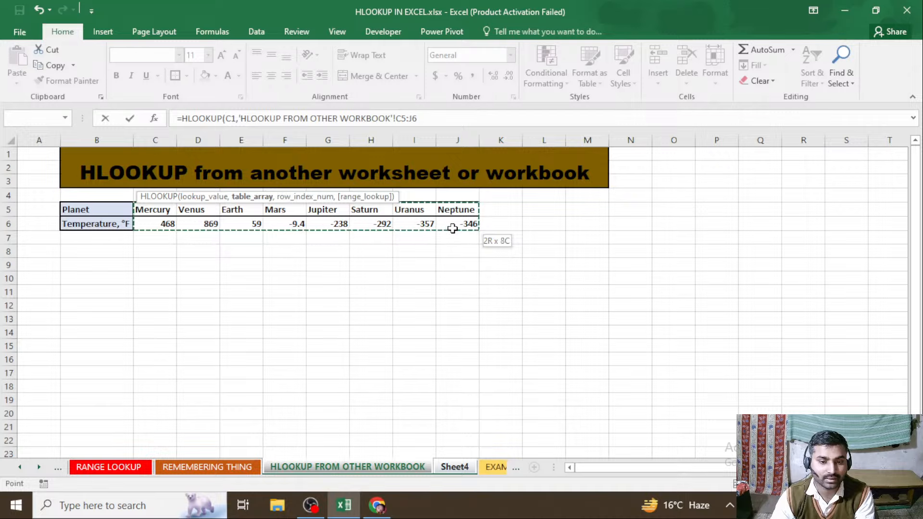
pyautogui.write(',2')
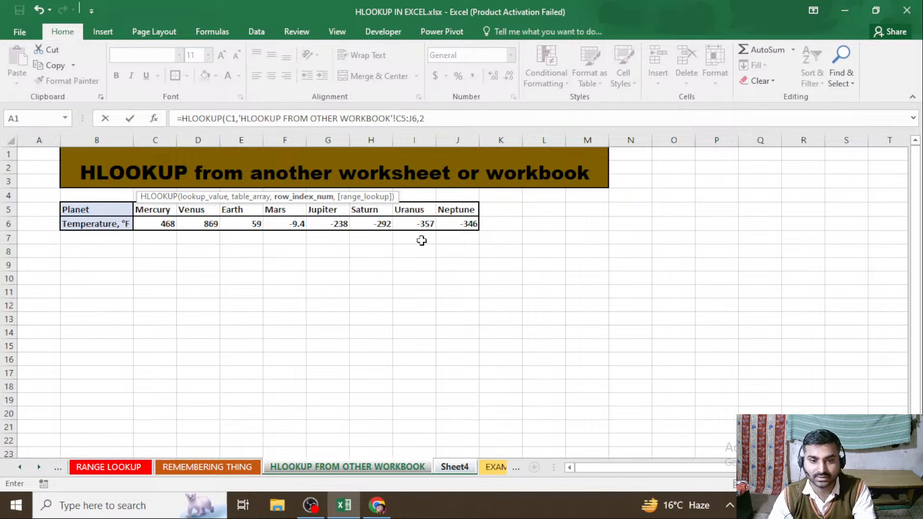
pyautogui.write(',0')
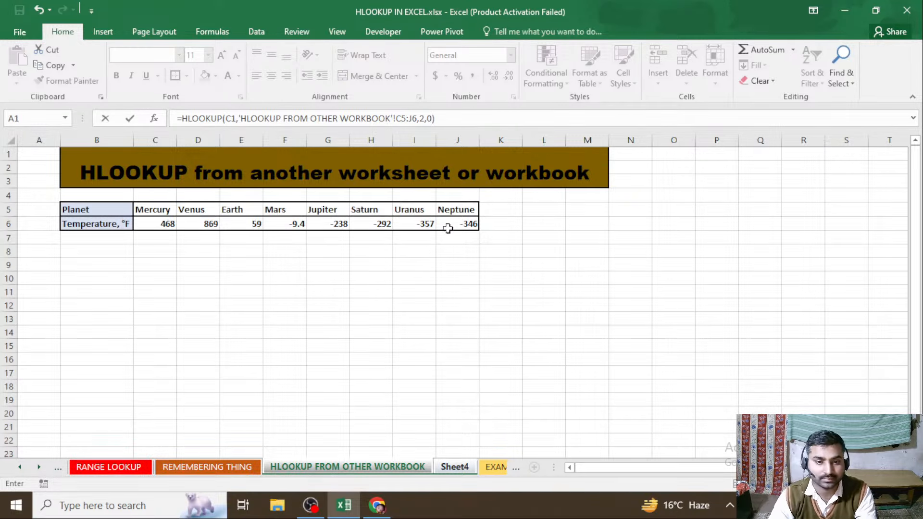
pyautogui.press('Return')
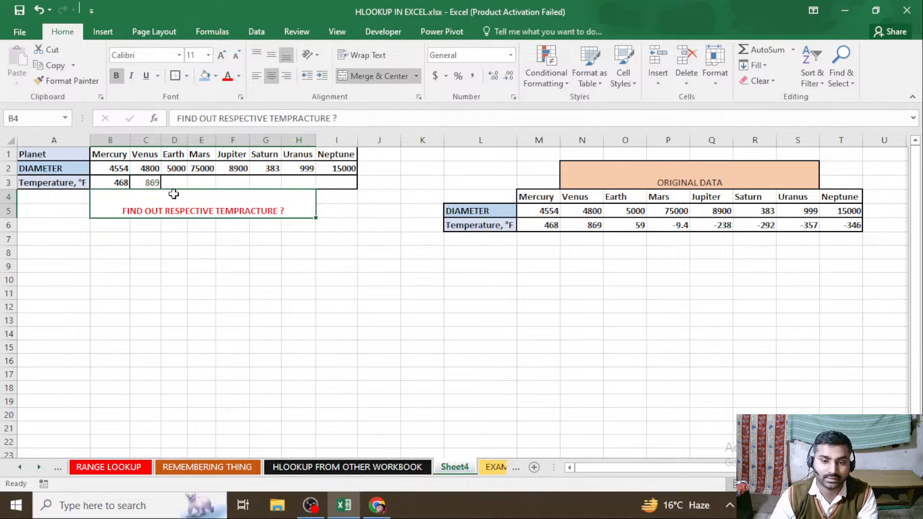
pyautogui.click(147, 183)
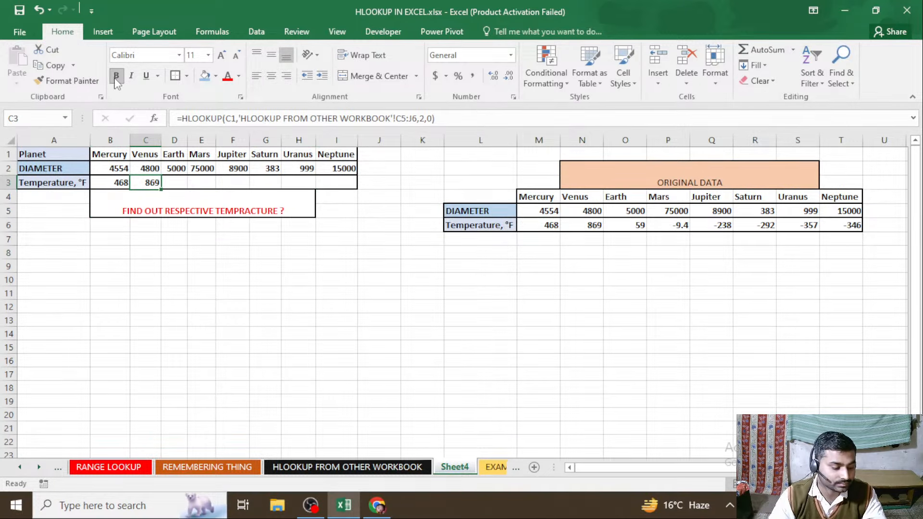
# Start an HLOOKUP formula in D3 of Sheet4 with the planet name in E1 as the lookup value
pyautogui.click(174, 182)
pyautogui.write('=')
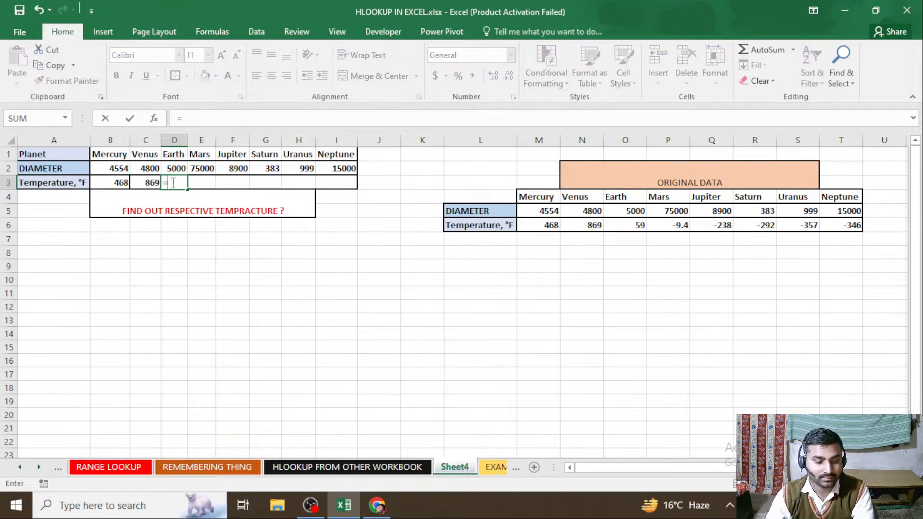
pyautogui.write('HL')
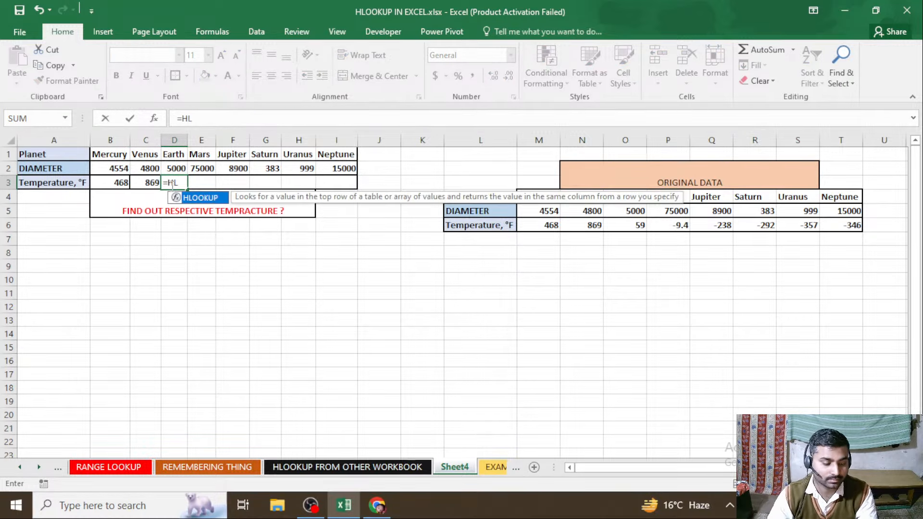
pyautogui.press('Tab')
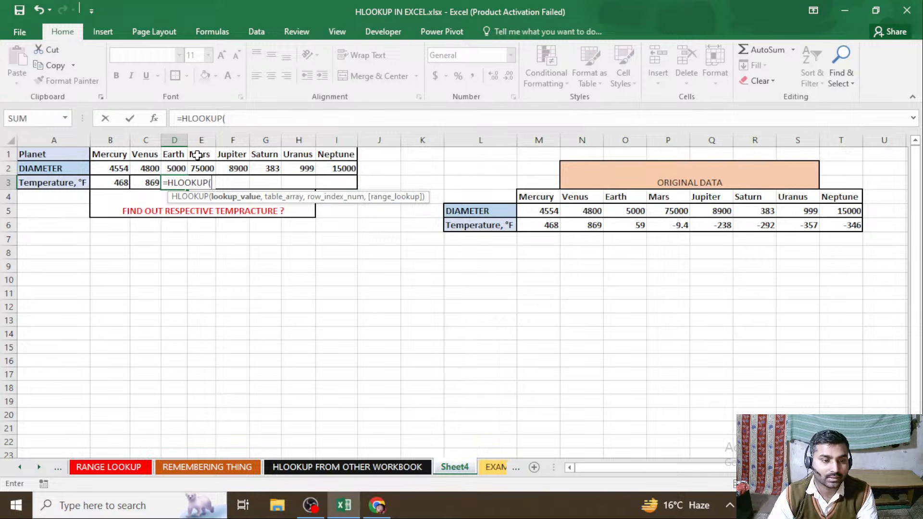
pyautogui.click(197, 155)
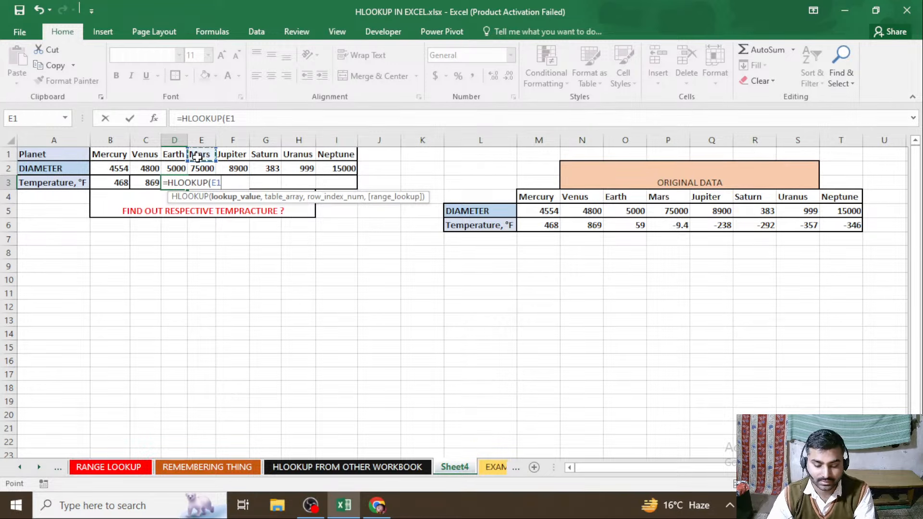
pyautogui.write(',')
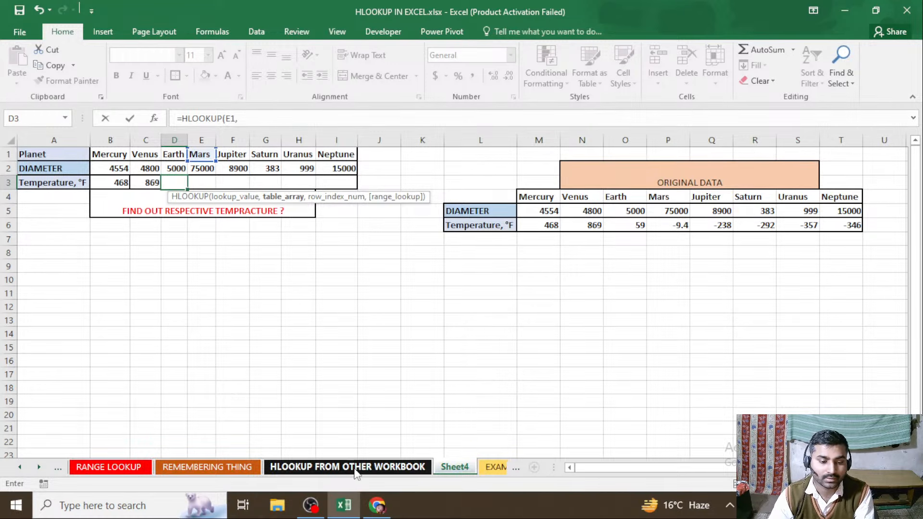
# Complete the D3 formula with C5:J6 of the HLOOKUP FROM OTHER WORKBOOK sheet as table array, row index 2 and range lookup 0
pyautogui.click(347, 465)
pyautogui.moveTo(164, 212); pyautogui.dragTo(461, 228)
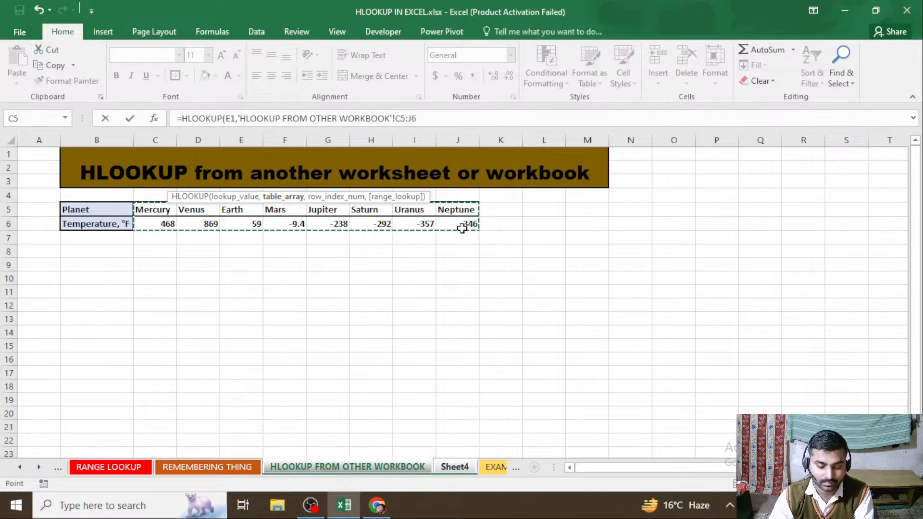
pyautogui.write(',')
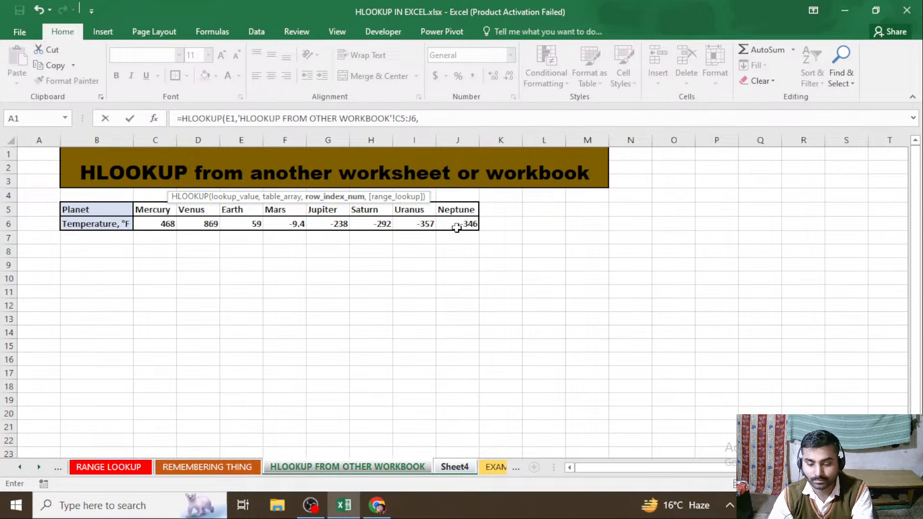
pyautogui.write('2')
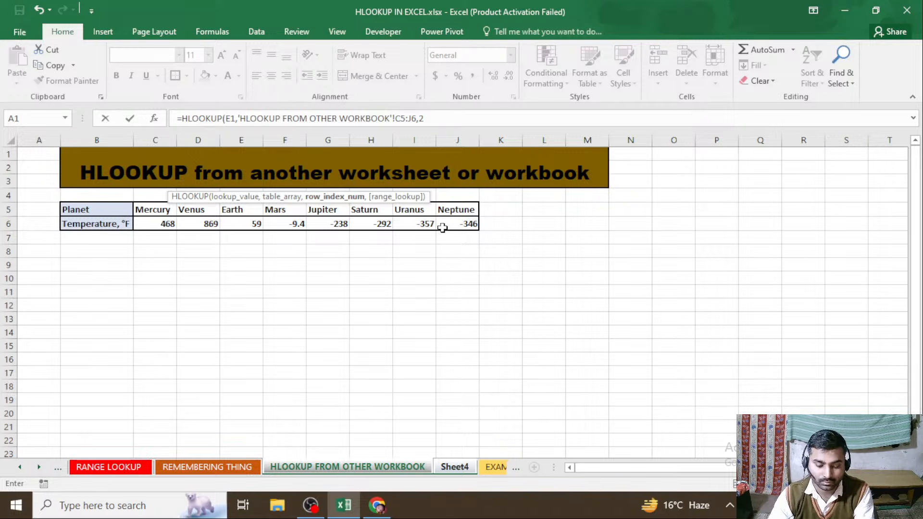
pyautogui.write(',0')
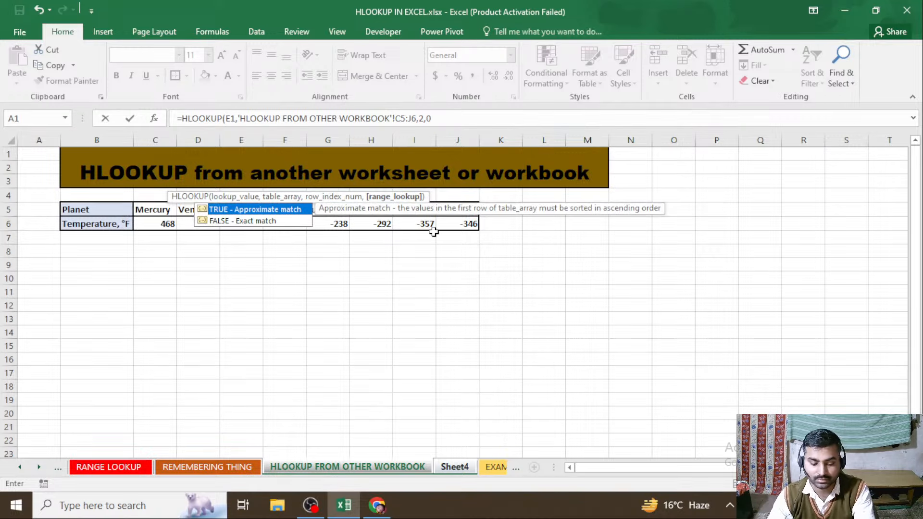
pyautogui.write(')')
pyautogui.press('Return')
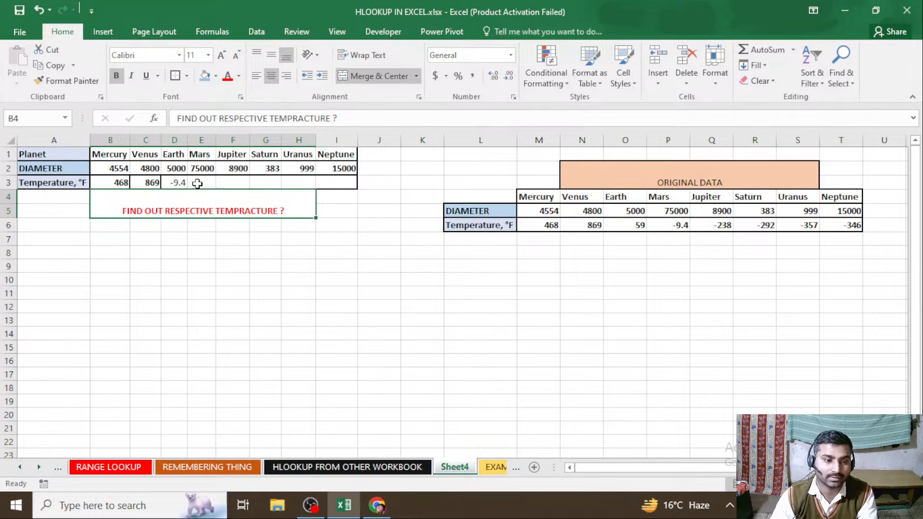
# Check the D3 result against the source temperatures and change the lookup value in its HLOOKUP formula to D1
pyautogui.click(172, 182)
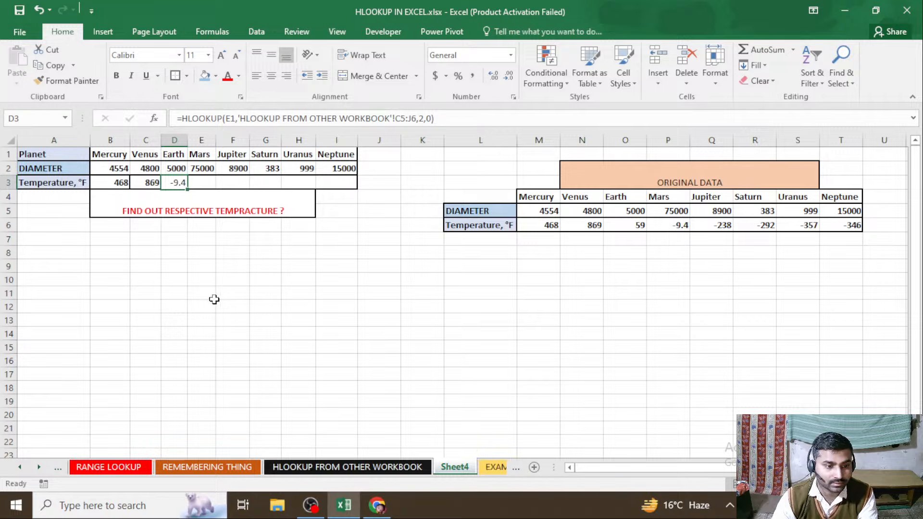
pyautogui.click(380, 441)
pyautogui.click(380, 467)
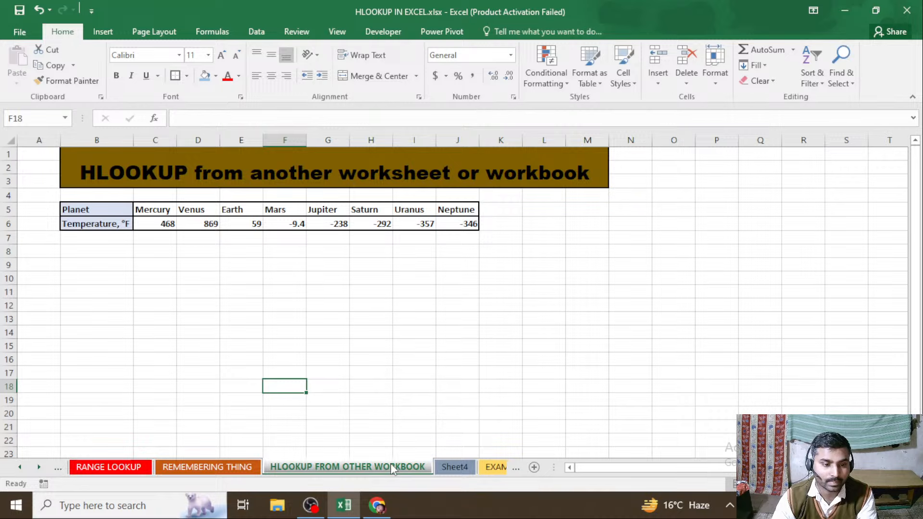
pyautogui.click(455, 467)
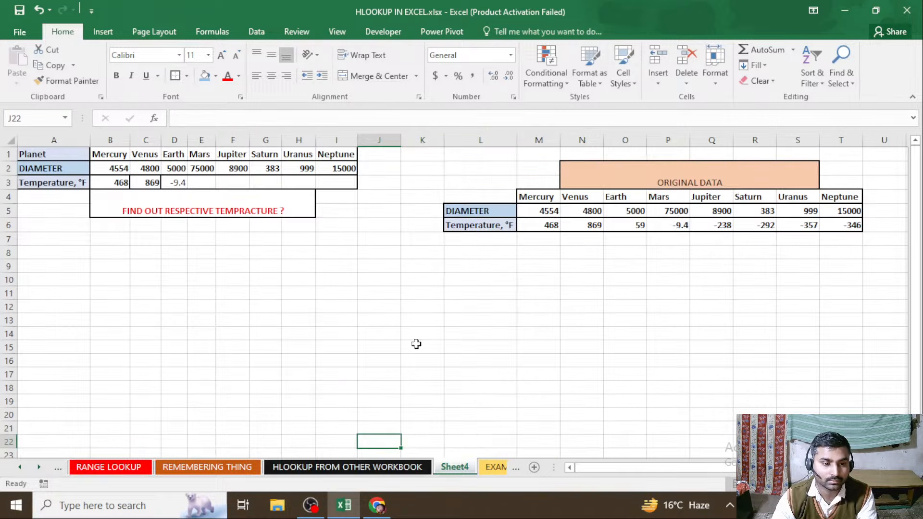
pyautogui.doubleClick(186, 183)
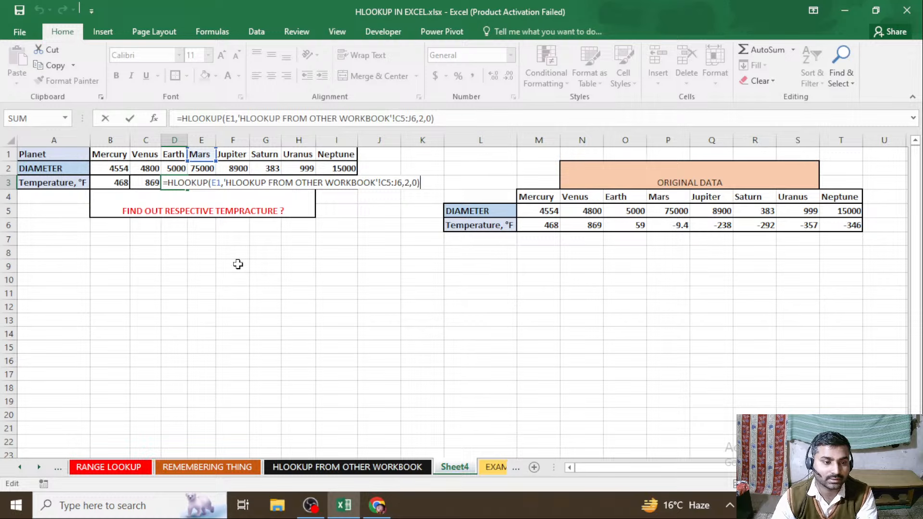
pyautogui.click(214, 183)
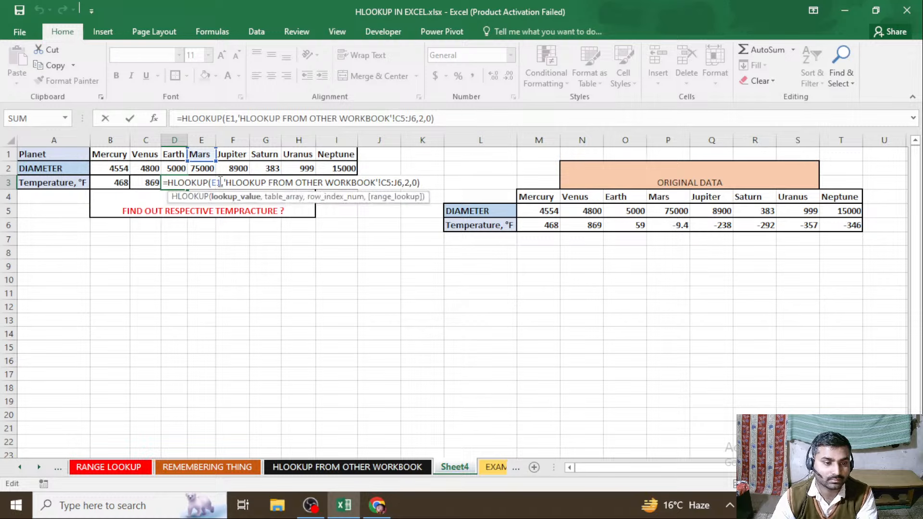
pyautogui.press('BackSpace')
pyautogui.press('BackSpace')
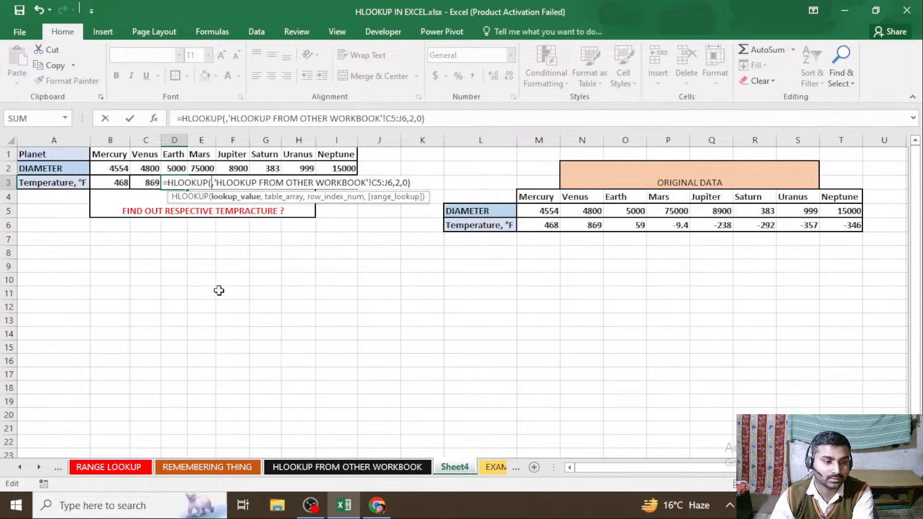
pyautogui.click(174, 154)
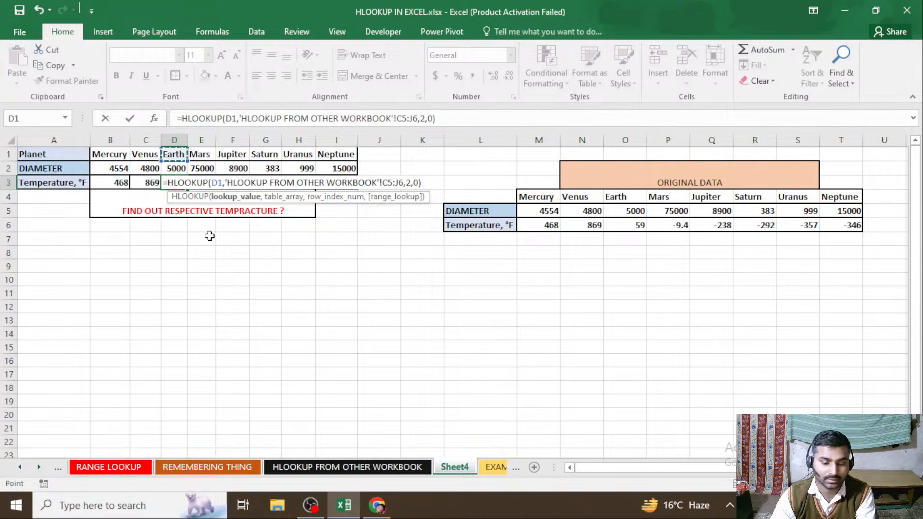
pyautogui.press('Return')
# Start an HLOOKUP formula in E3 of Sheet4 with the planet name in E1 as the lookup value
pyautogui.click(206, 183)
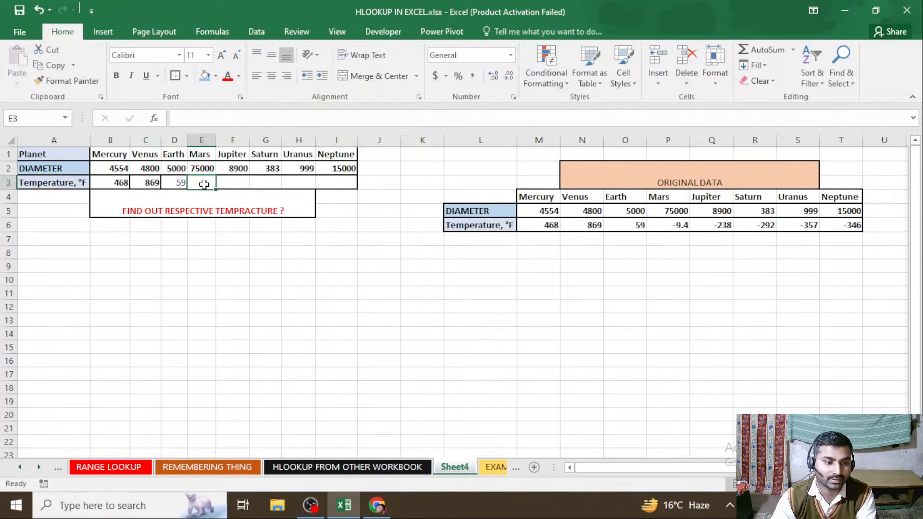
pyautogui.write('=')
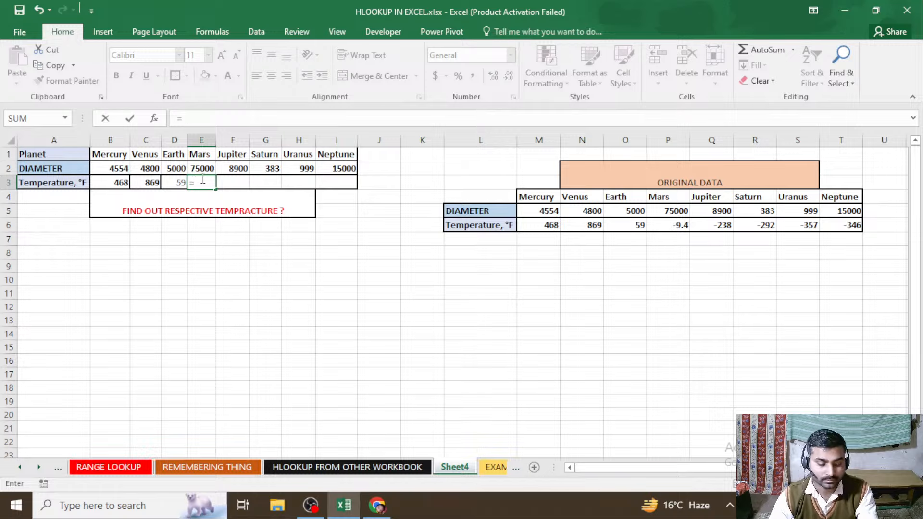
pyautogui.write('hl')
pyautogui.press('Tab')
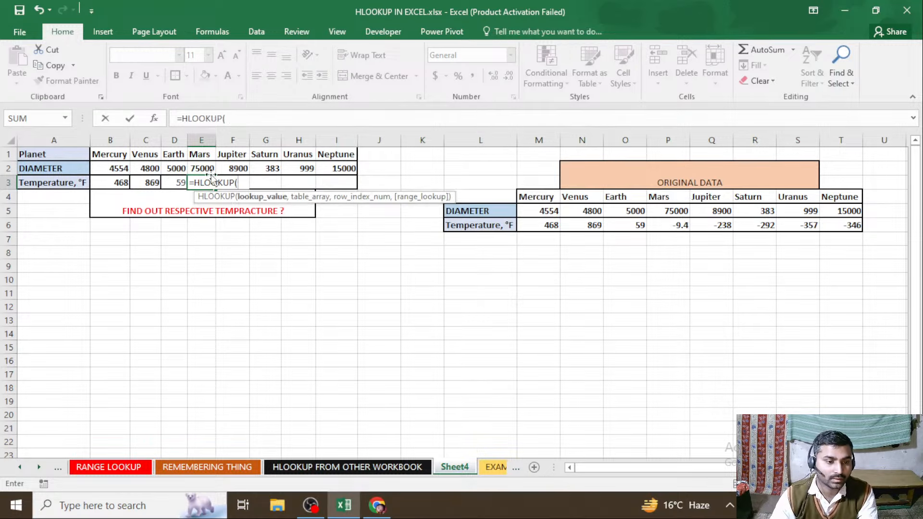
pyautogui.click(202, 156)
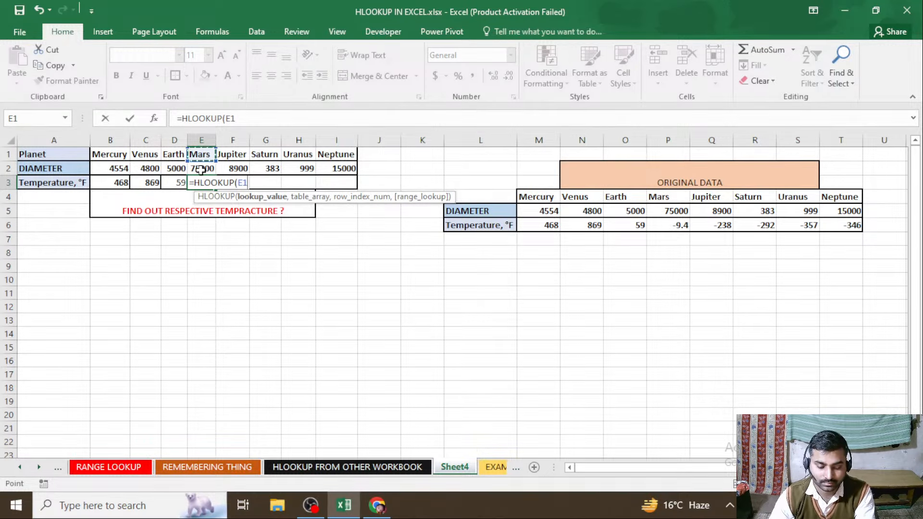
pyautogui.write(',')
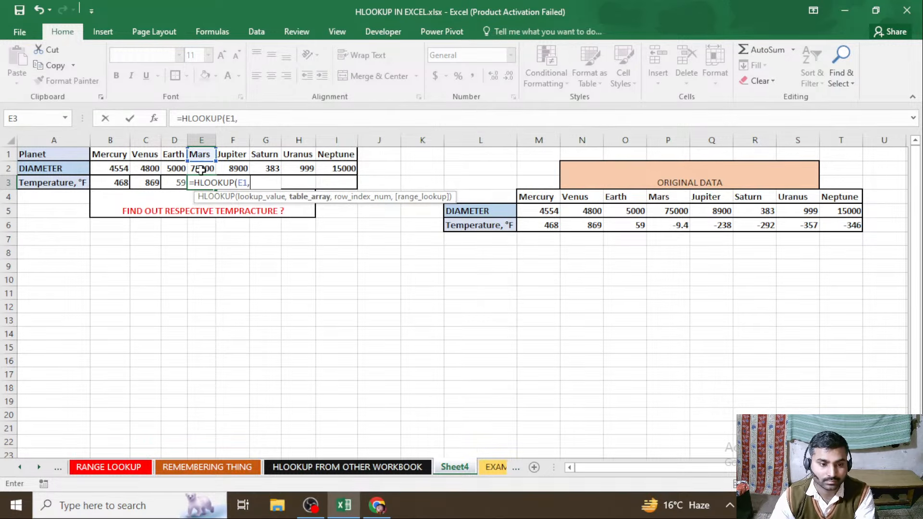
# Complete the E3 formula with B5:J6 of the HLOOKUP FROM OTHER WORKBOOK sheet as table array, row index 2 and range lookup 0
pyautogui.click(362, 468)
pyautogui.moveTo(109, 207); pyautogui.dragTo(449, 228)
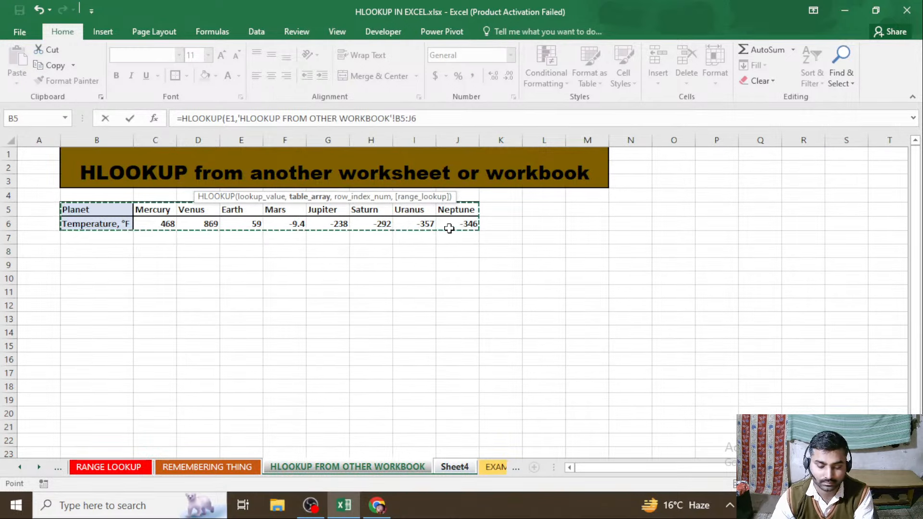
pyautogui.write(',2,')
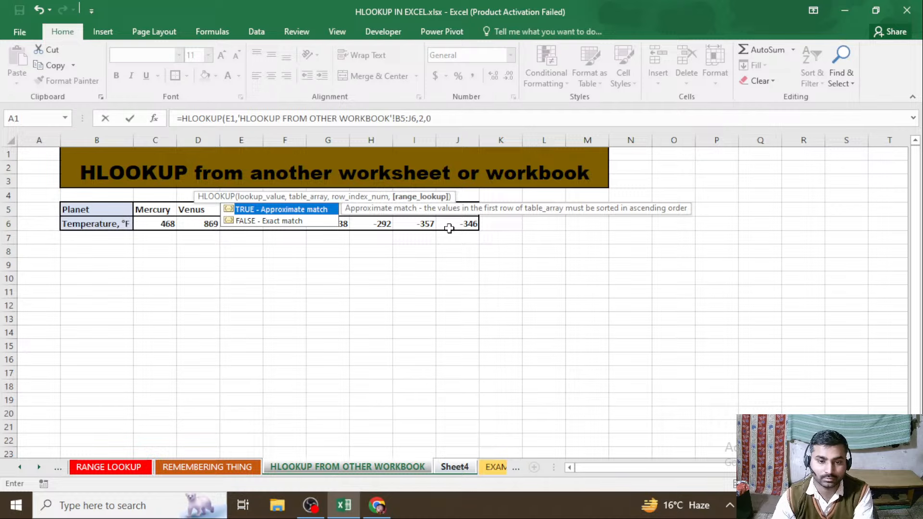
pyautogui.write('0')
pyautogui.press('Return')
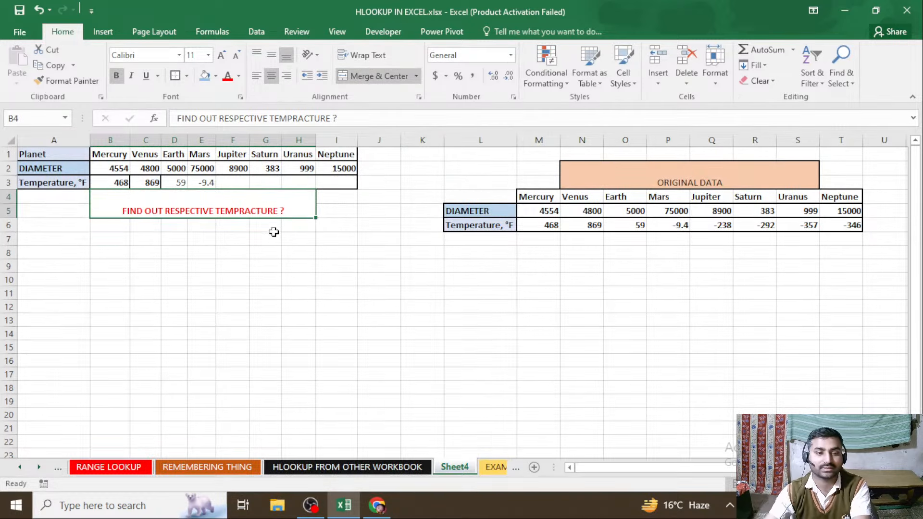
# Start an HLOOKUP formula in I3 of Sheet4 with the planet name in I1 as the lookup value
pyautogui.click(330, 184)
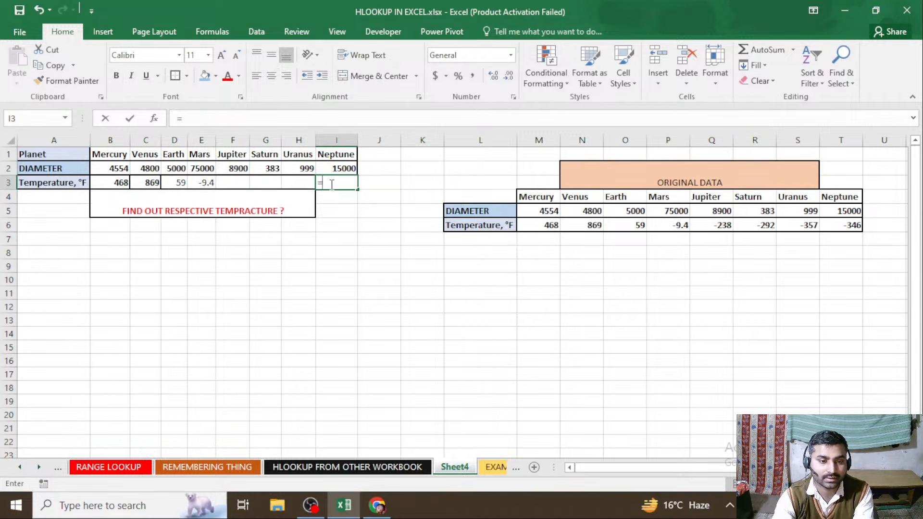
pyautogui.write('=')
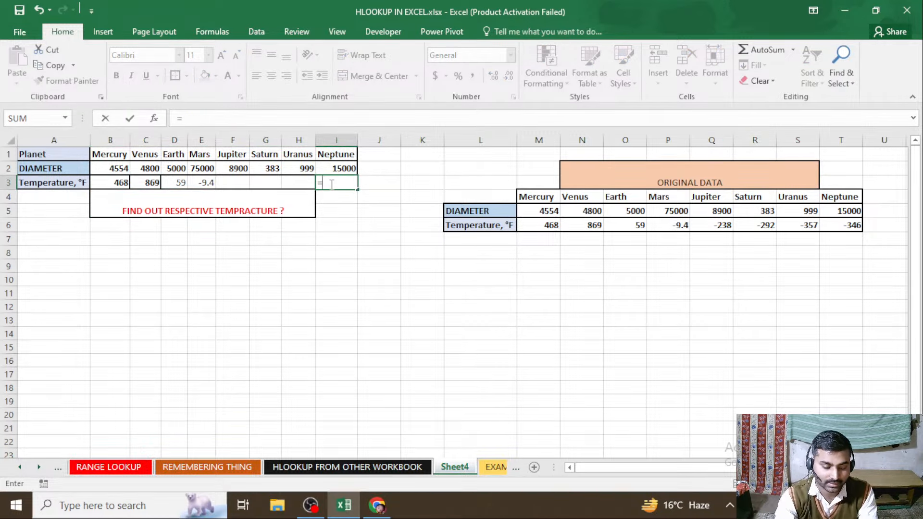
pyautogui.write('HL')
pyautogui.press('Tab')
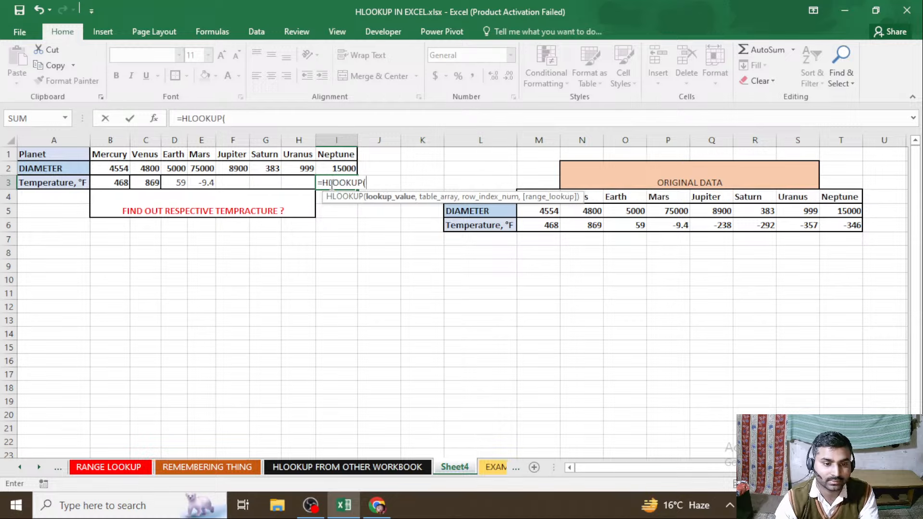
pyautogui.click(336, 155)
pyautogui.write(',')
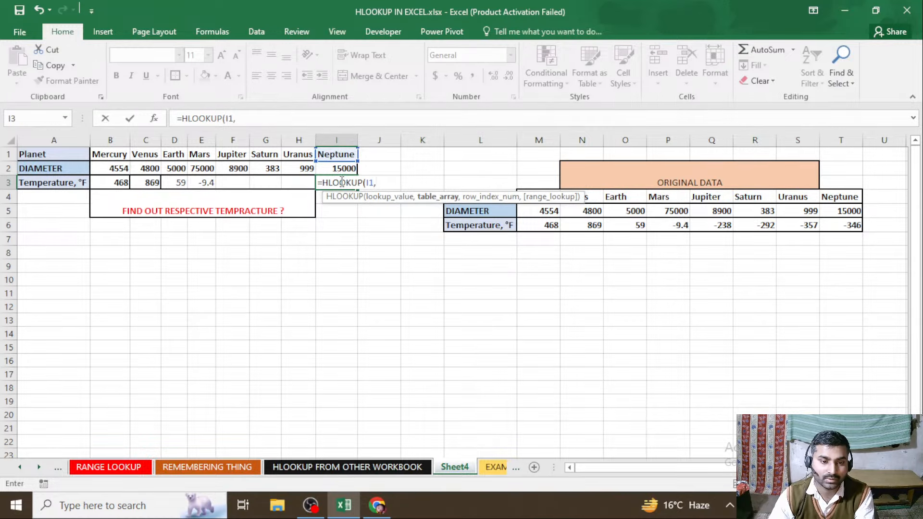
# Complete the I3 formula with C5:J6 of the HLOOKUP FROM OTHER WORKBOOK sheet as table array, row index 2 and range lookup 0
pyautogui.click(347, 467)
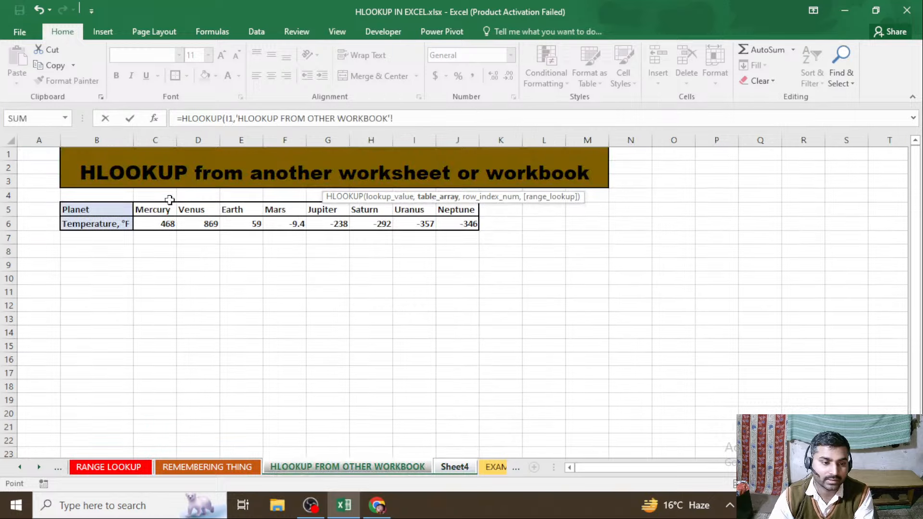
pyautogui.moveTo(153, 210); pyautogui.dragTo(447, 225)
pyautogui.write(',2')
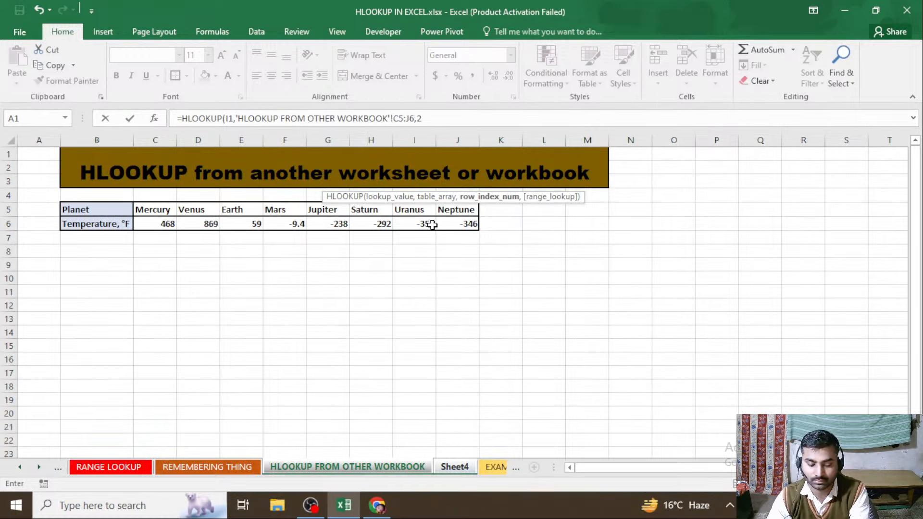
pyautogui.write(',')
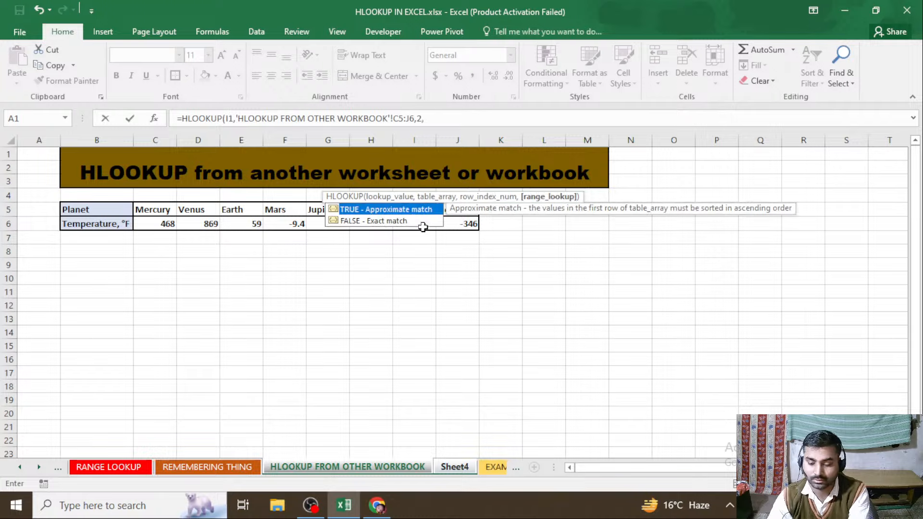
pyautogui.write('0)')
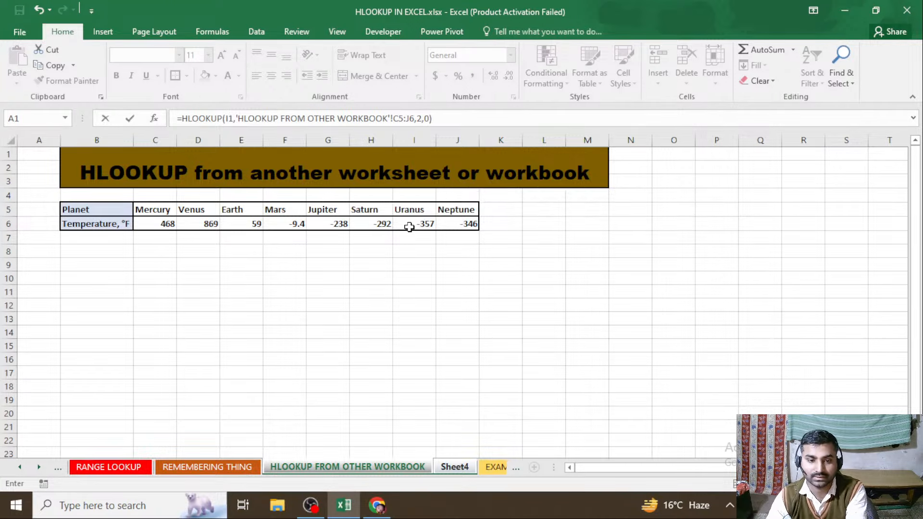
pyautogui.press('Return')
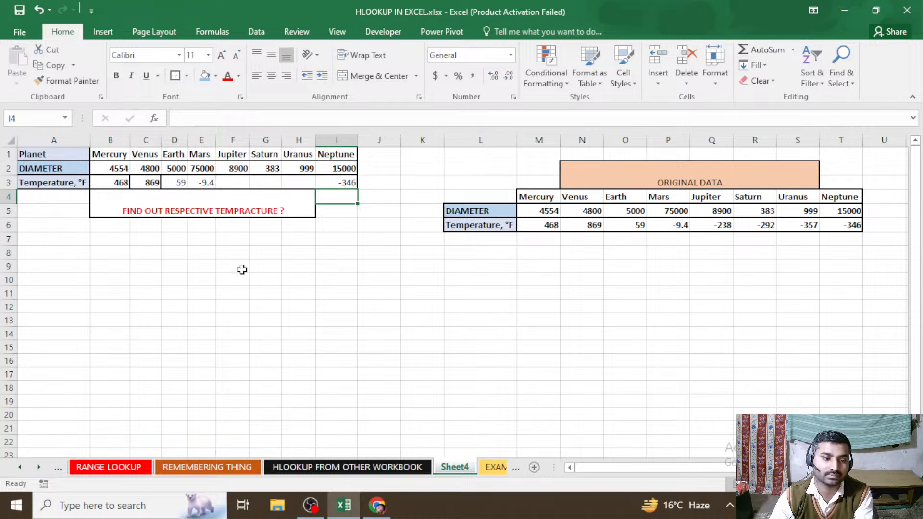
pyautogui.click(202, 281)
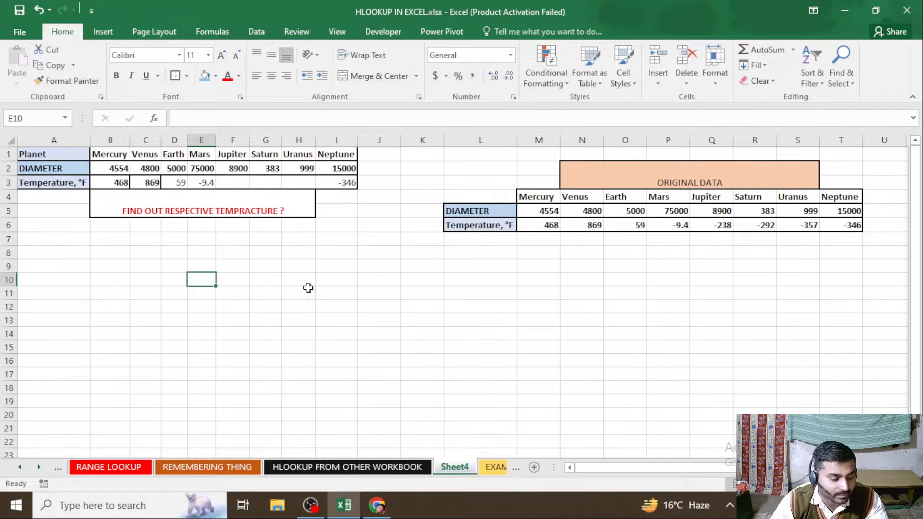
# Open the EXAM 1 sheet and examine the vegetable sales table and the empty rows beneath it
pyautogui.click(484, 468)
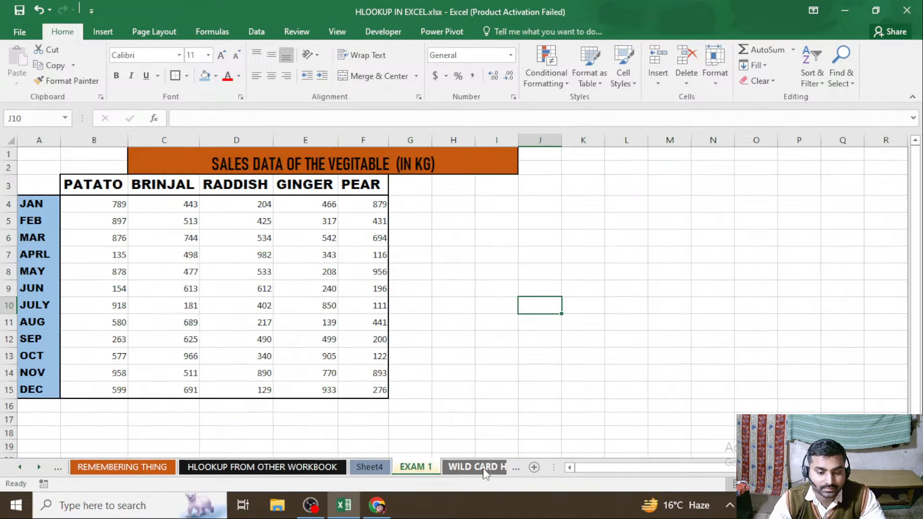
pyautogui.click(480, 318)
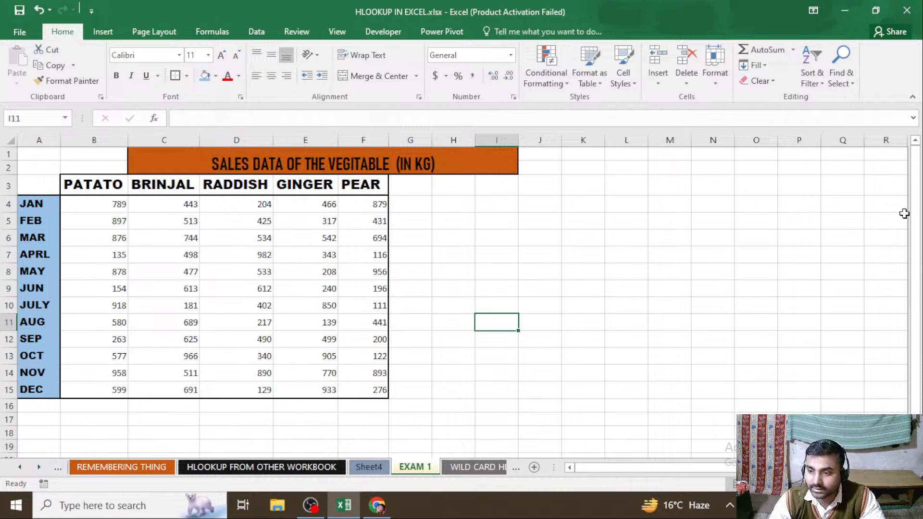
pyautogui.moveTo(915, 216); pyautogui.dragTo(918, 241)
pyautogui.click(478, 405)
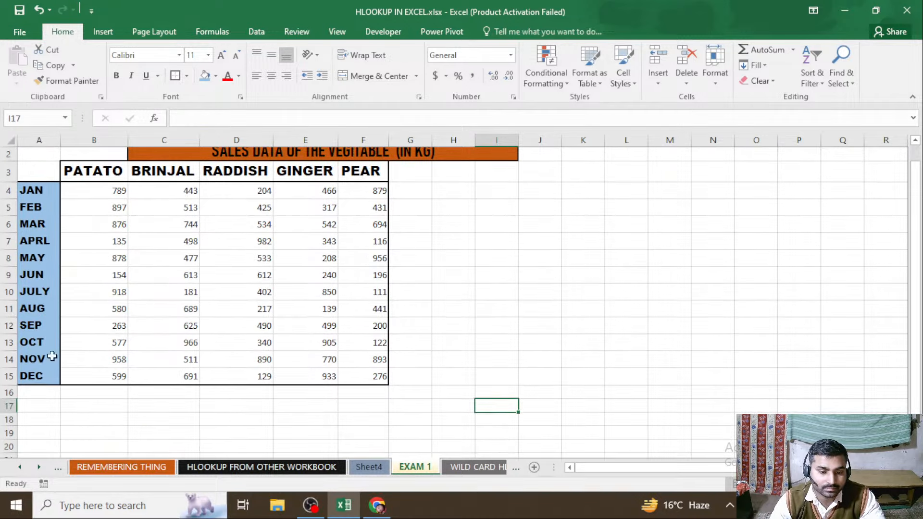
pyautogui.click(84, 401)
pyautogui.doubleClick(115, 394)
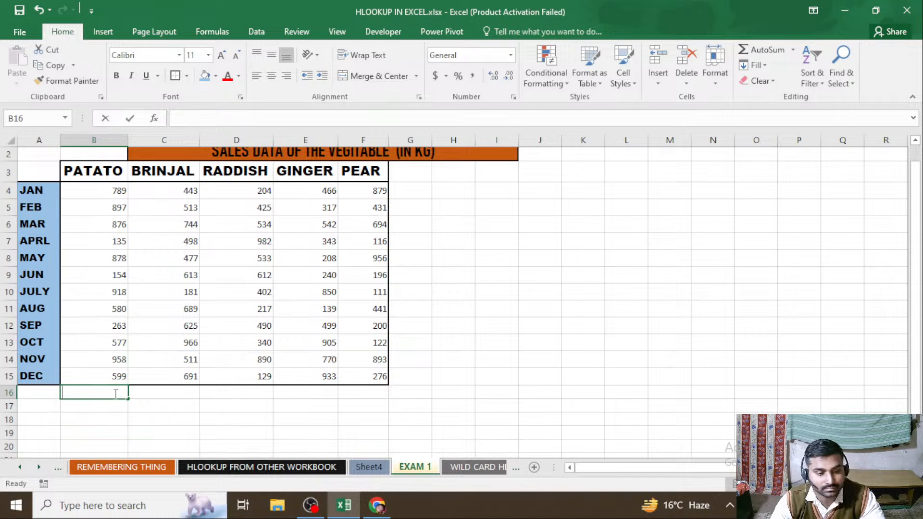
pyautogui.click(212, 403)
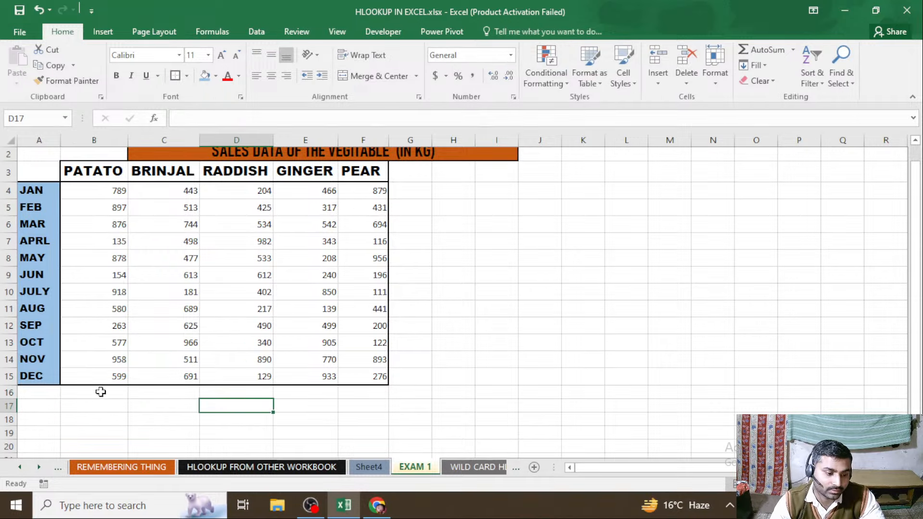
# Fill the vegetable header cells B3:F3, from PATATO to PEAR, with a dark gold theme colour
pyautogui.click(96, 173)
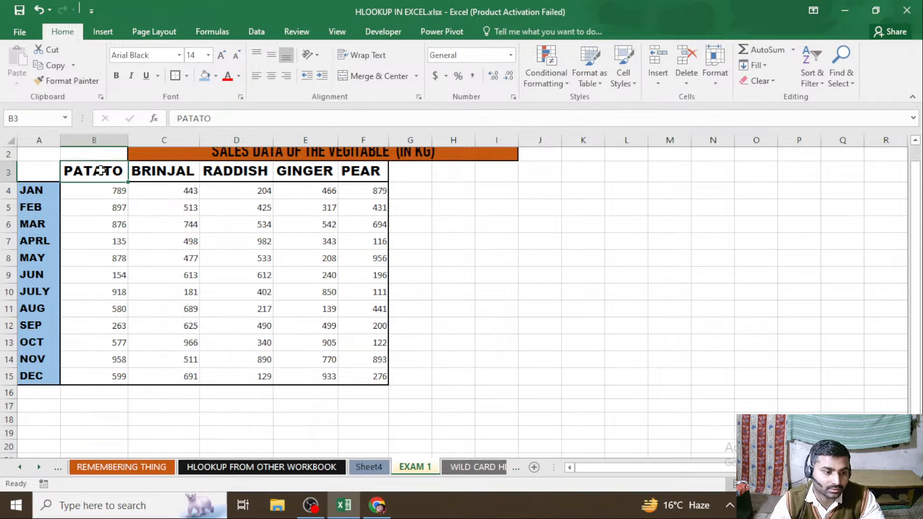
pyautogui.moveTo(101, 170); pyautogui.dragTo(343, 174)
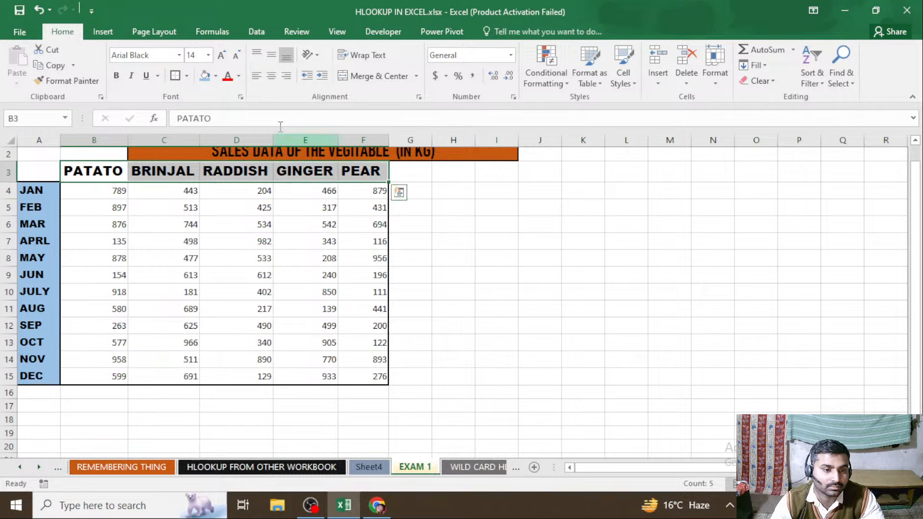
pyautogui.click(216, 81)
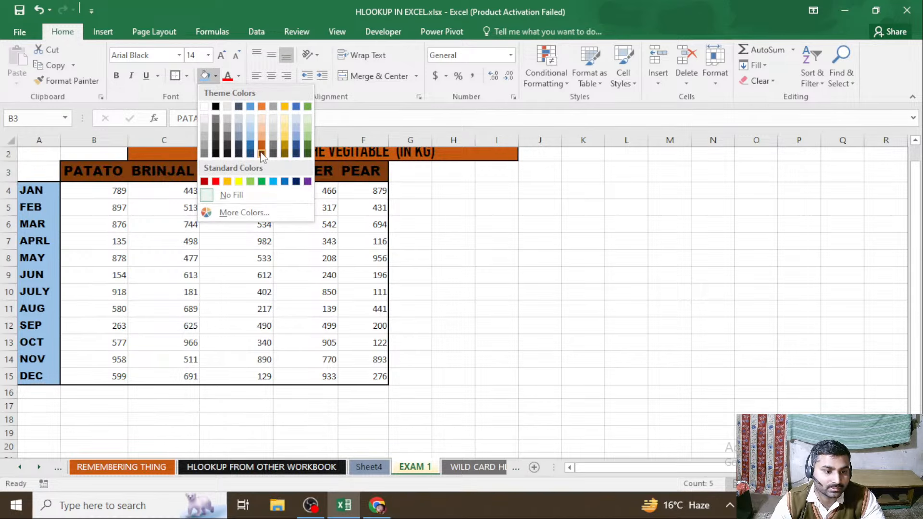
pyautogui.click(285, 143)
pyautogui.click(453, 258)
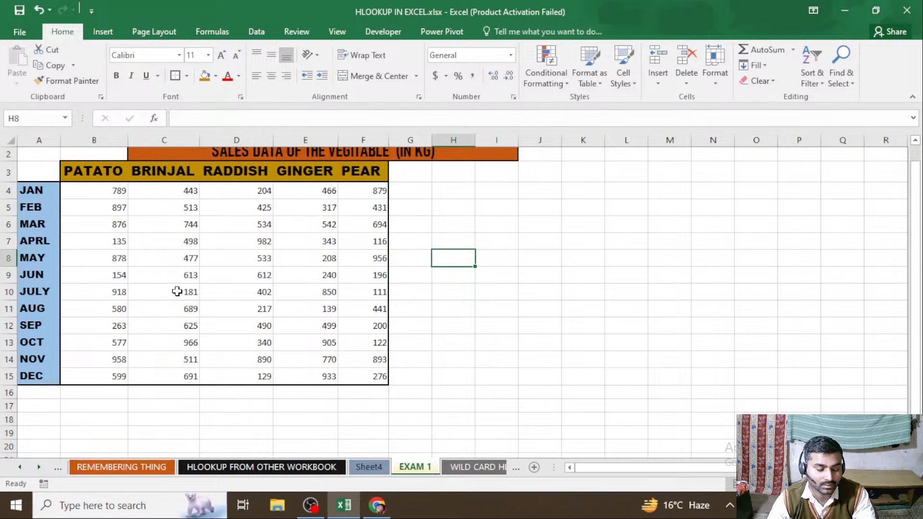
# Start an HLOOKUP formula in B16, below the PATATO column, with the vegetable name in B3 as the lookup value
pyautogui.click(82, 393)
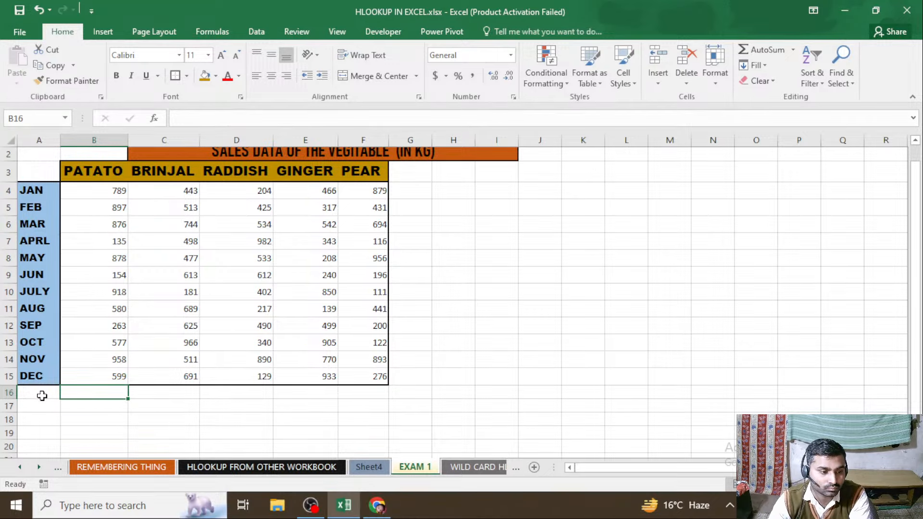
pyautogui.write('=')
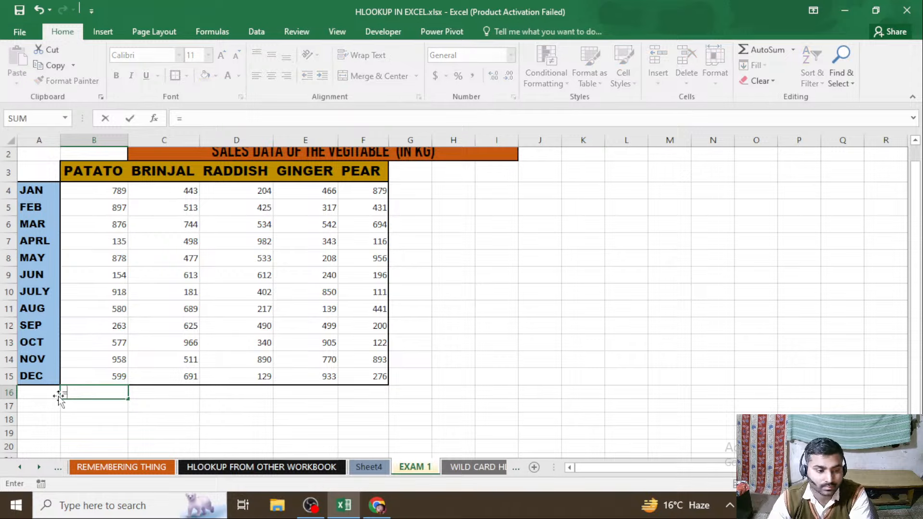
pyautogui.write('HL')
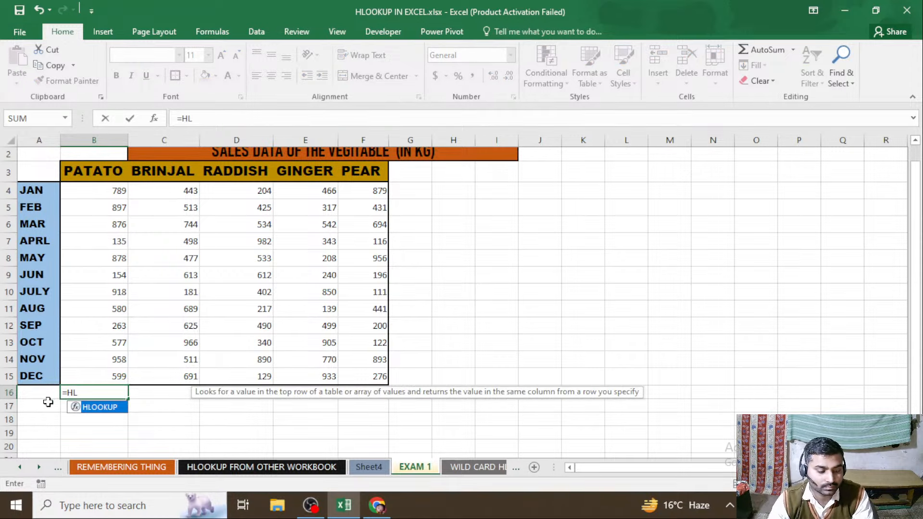
pyautogui.press('Tab')
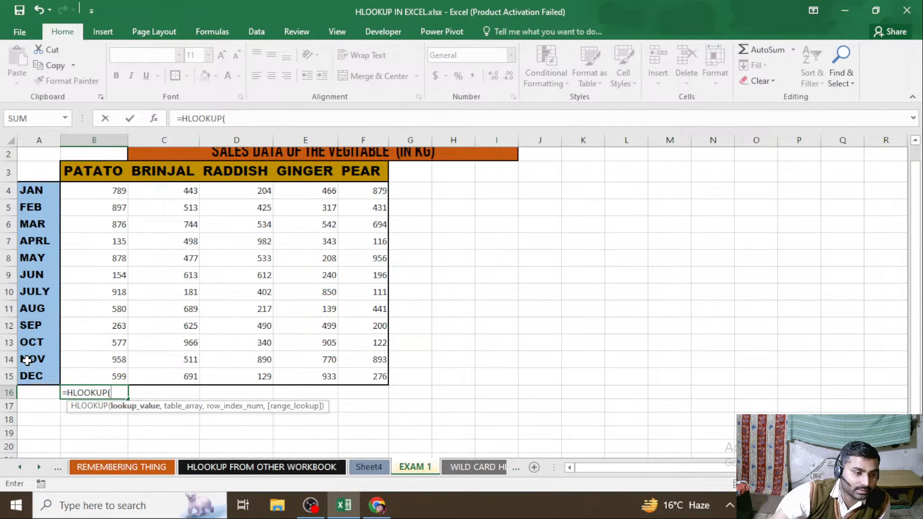
pyautogui.click(107, 177)
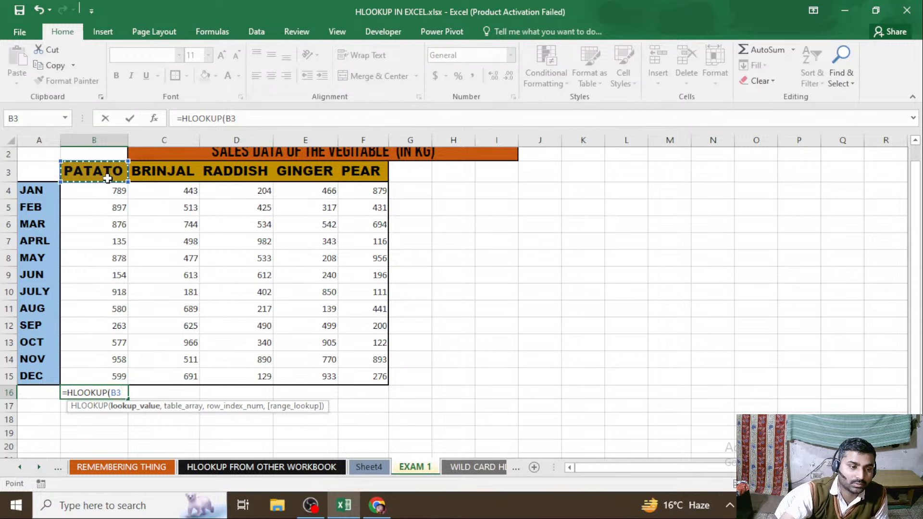
pyautogui.write(',')
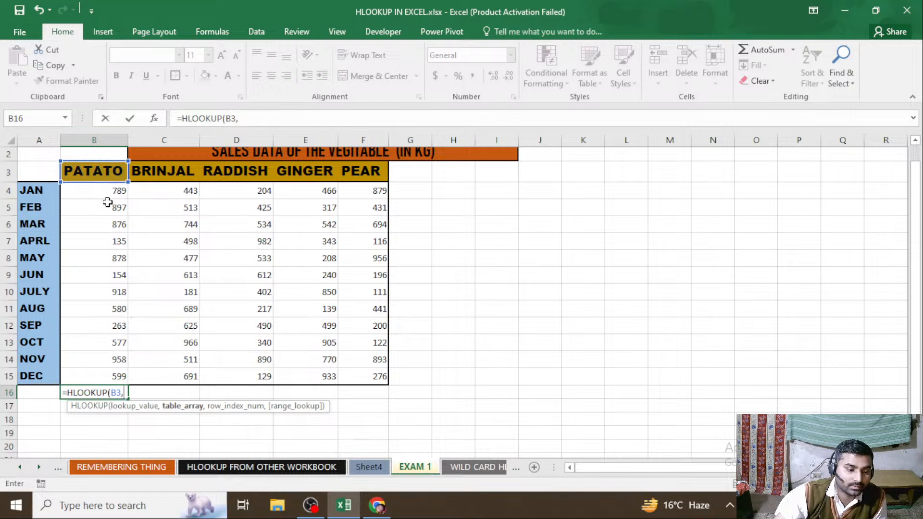
# Complete the B16 formula with B3:F15 as table array, row index 2 and range lookup 0
pyautogui.moveTo(107, 171); pyautogui.dragTo(377, 384)
pyautogui.write(',')
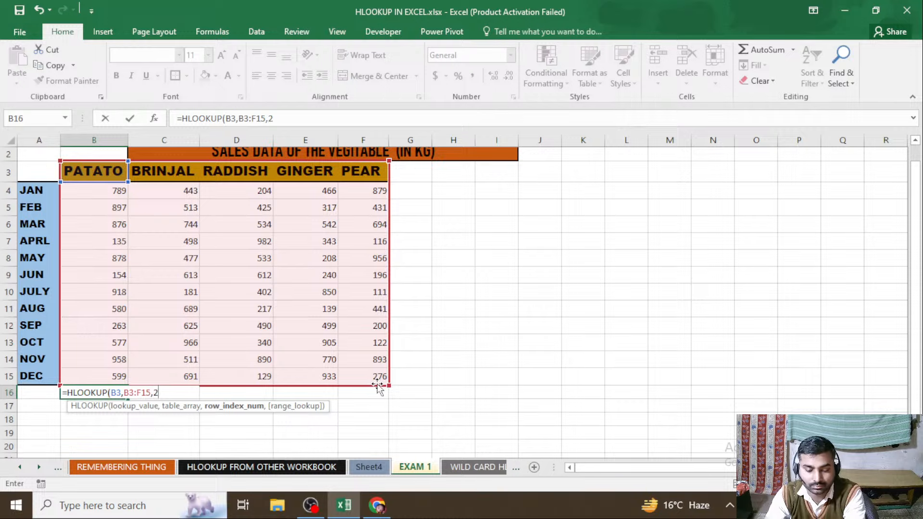
pyautogui.write('2,0)')
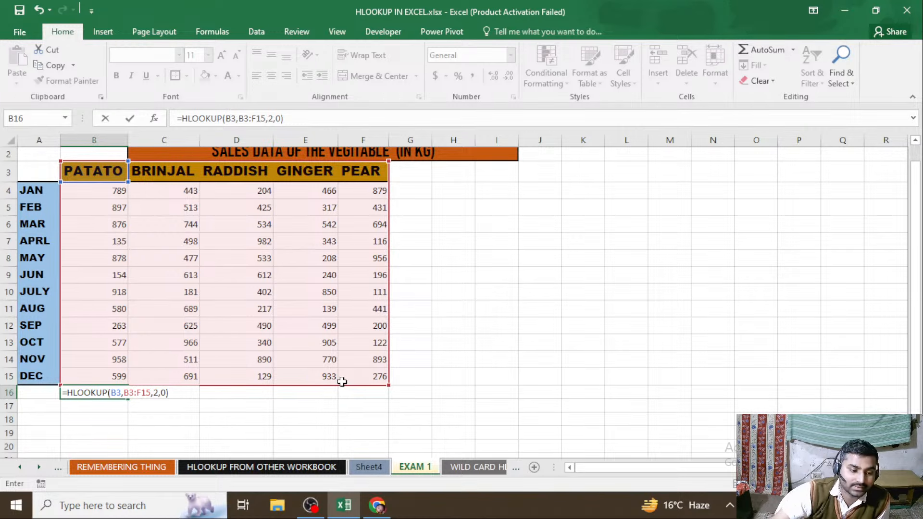
pyautogui.press('Return')
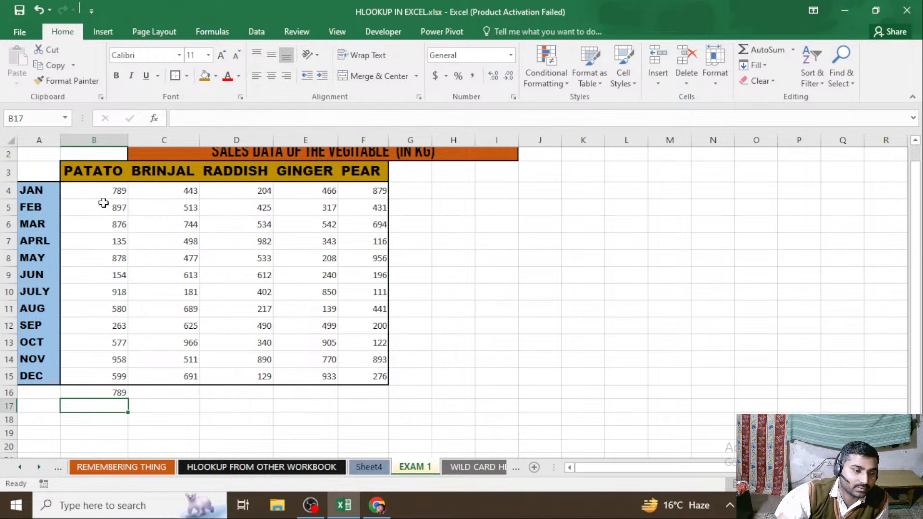
# Label the two rows beneath the sales table JAN in A16 and FEB in A17
pyautogui.click(38, 393)
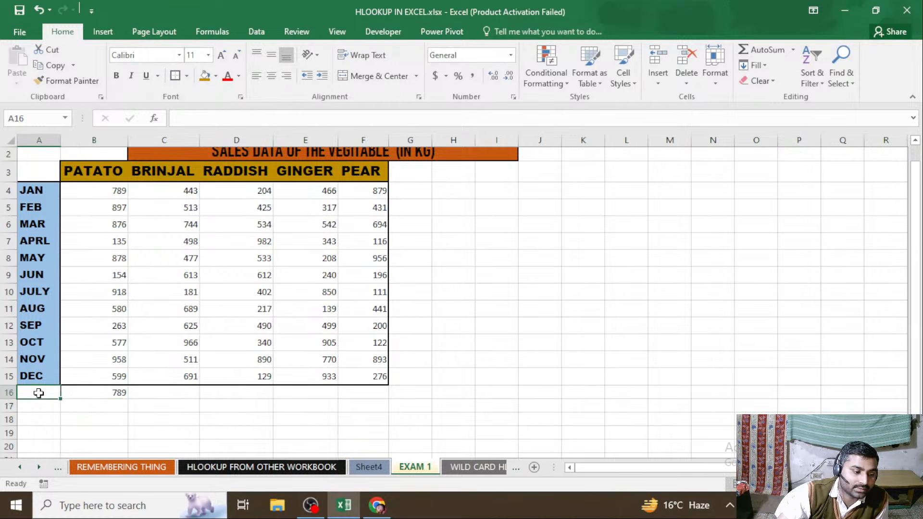
pyautogui.write('JAN')
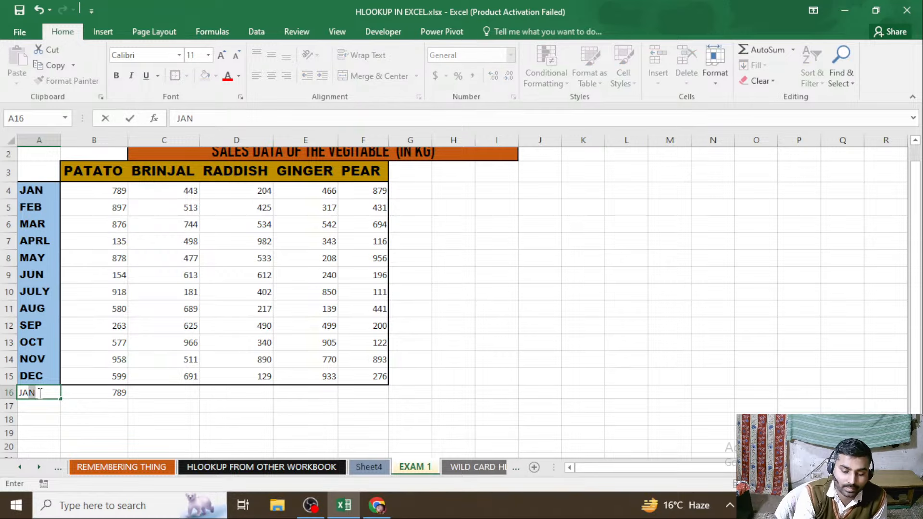
pyautogui.press('Return')
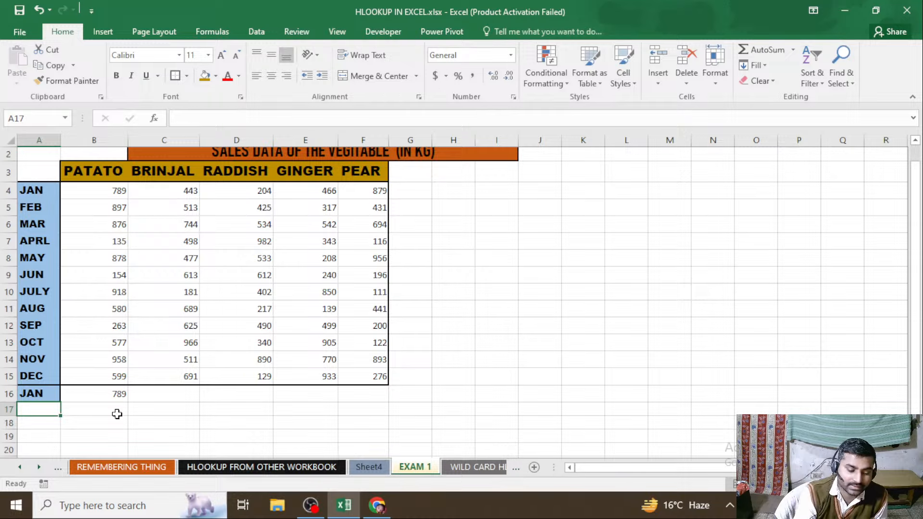
pyautogui.write('FEB')
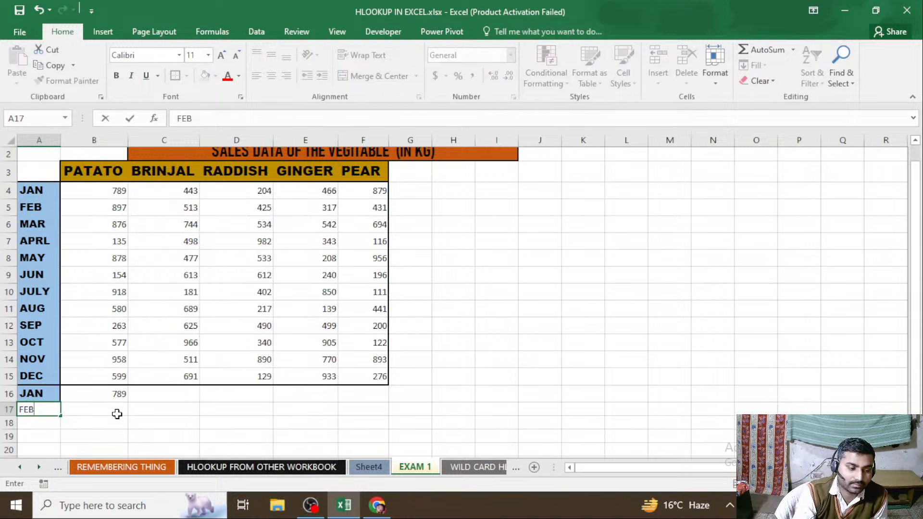
pyautogui.press('Return')
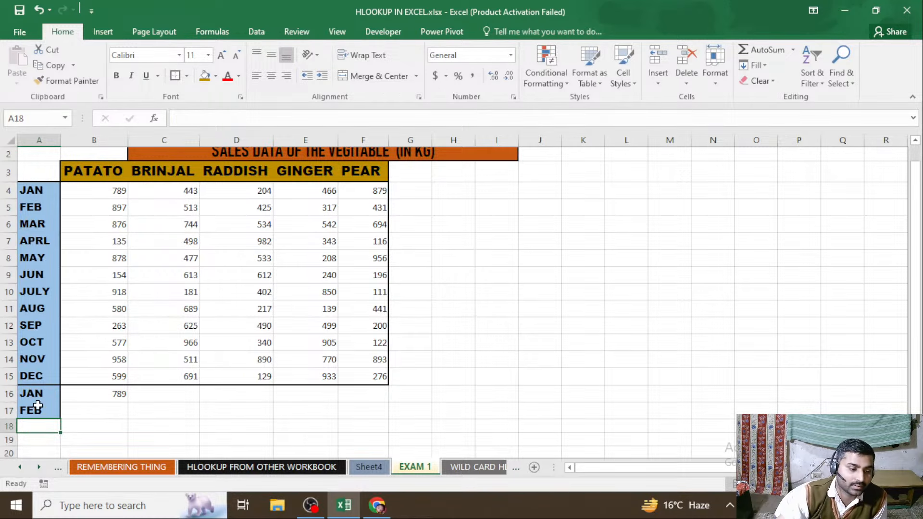
pyautogui.click(115, 410)
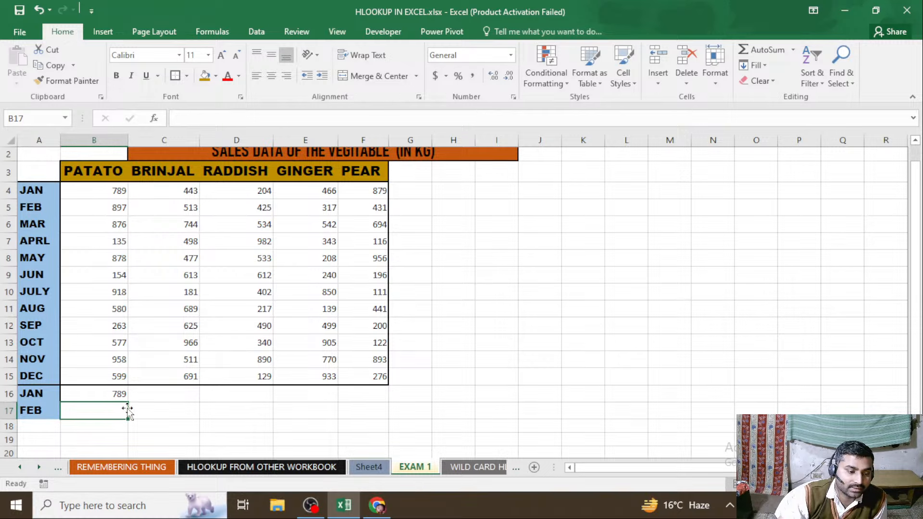
# Start an HLOOKUP formula in C16 with the BRINJAL header C3 as lookup value and B3:F15 as table array
pyautogui.click(164, 394)
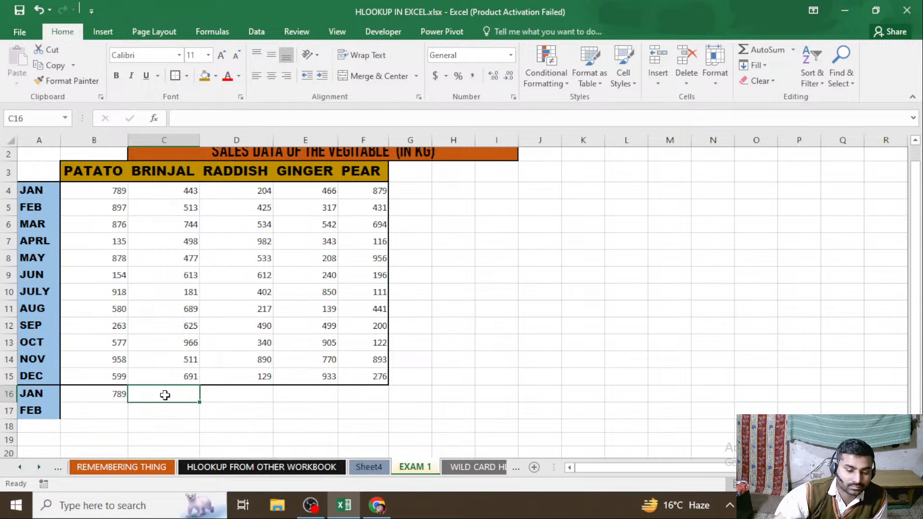
pyautogui.write('=HL')
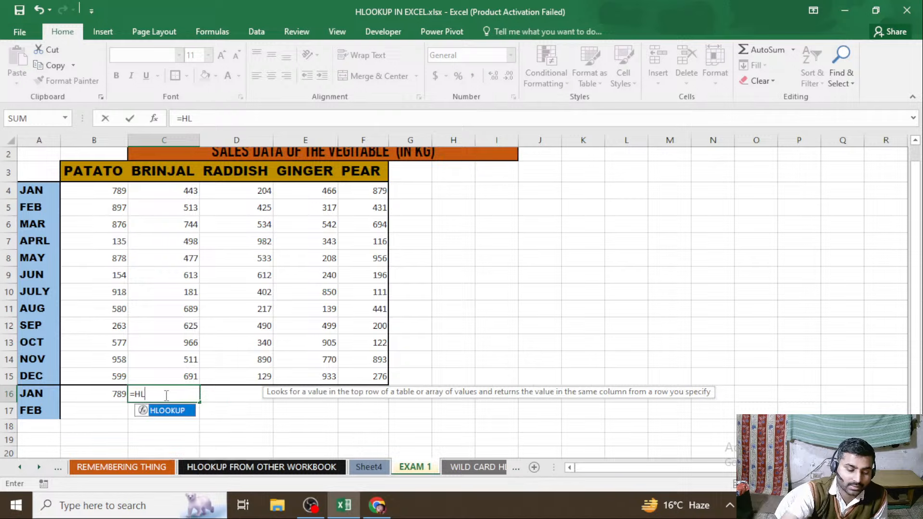
pyautogui.press('Tab')
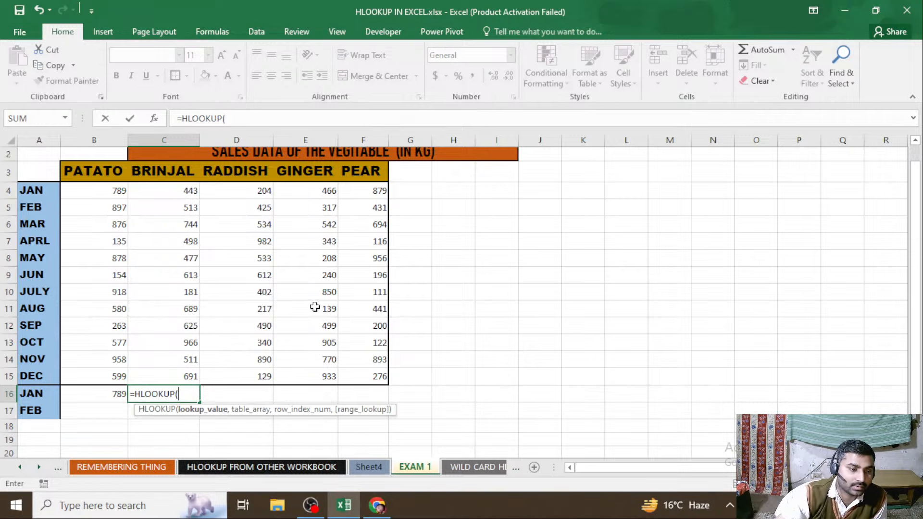
pyautogui.click(161, 165)
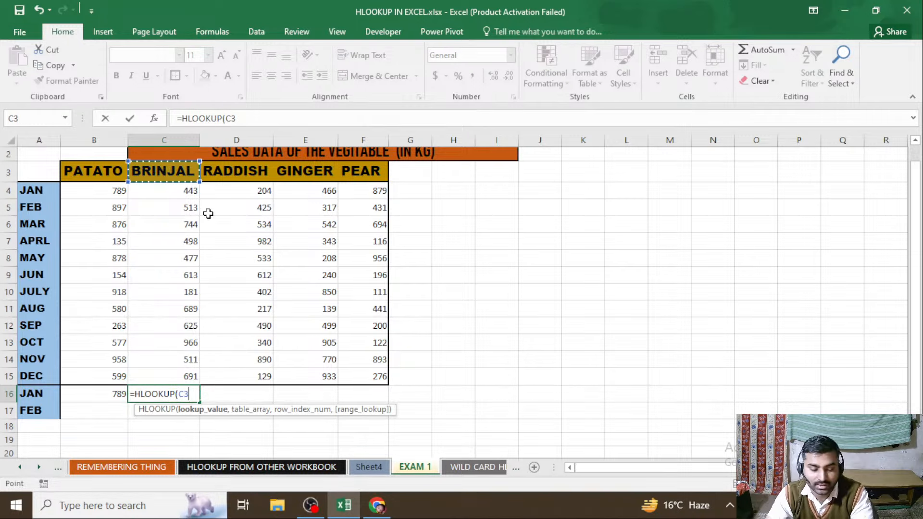
pyautogui.write(',')
pyautogui.moveTo(91, 172); pyautogui.dragTo(356, 381)
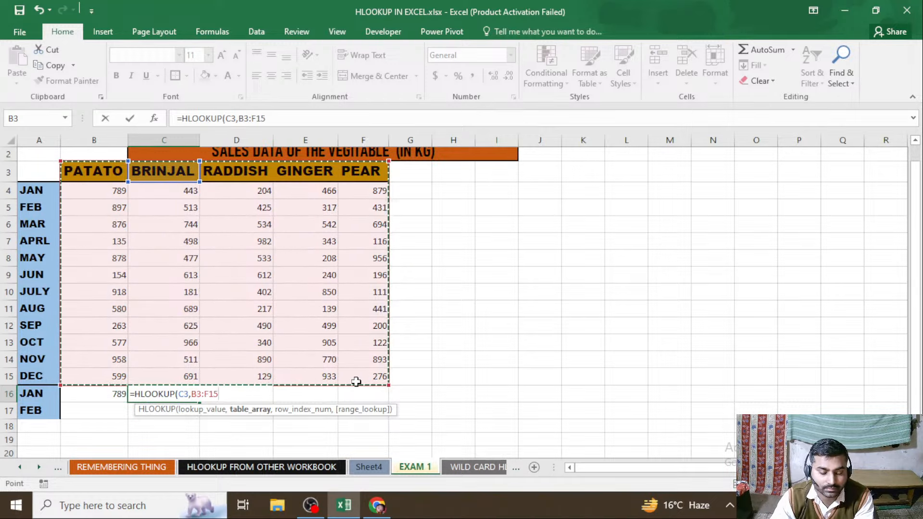
# Complete the C16 formula with row index 2 and FALSE as the range lookup
pyautogui.write(',2')
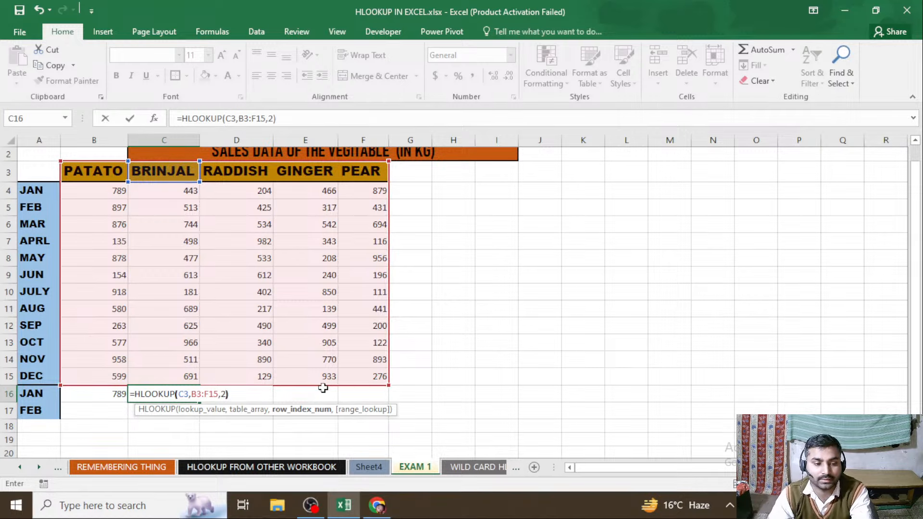
pyautogui.write(')')
pyautogui.press('BackSpace')
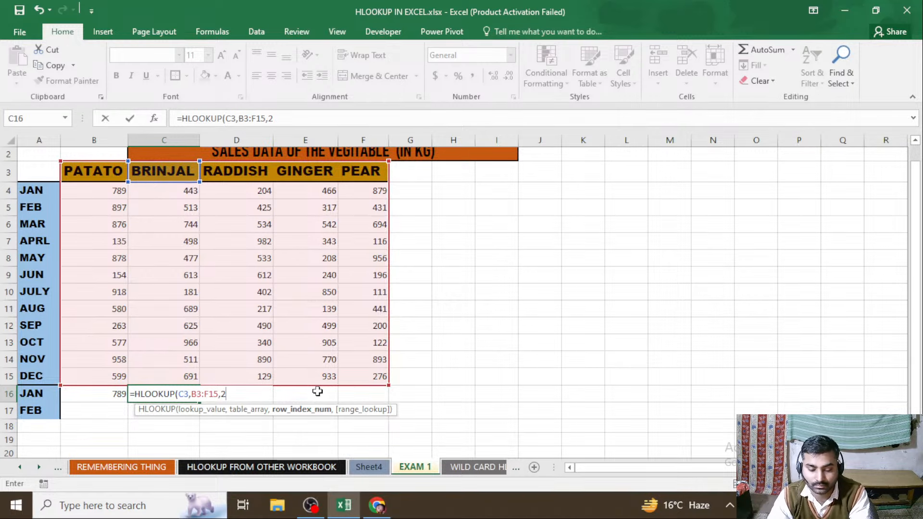
pyautogui.write(',')
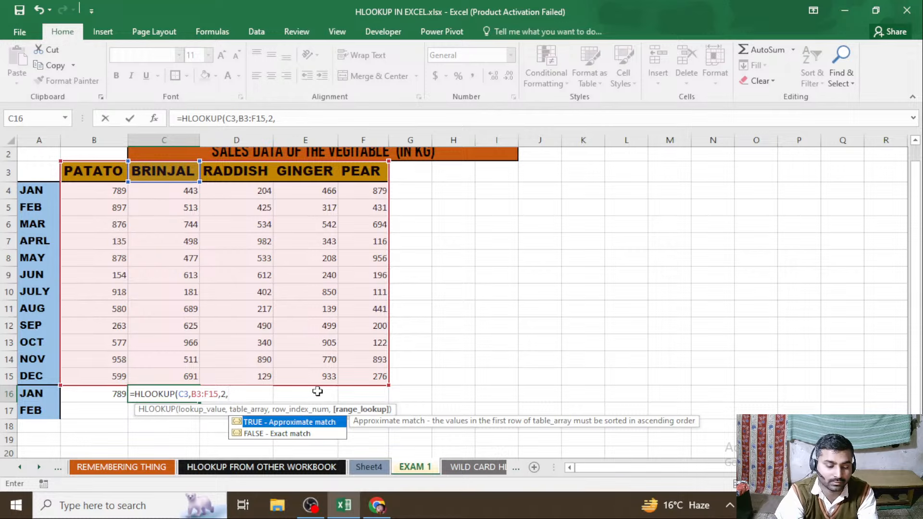
pyautogui.write('FA')
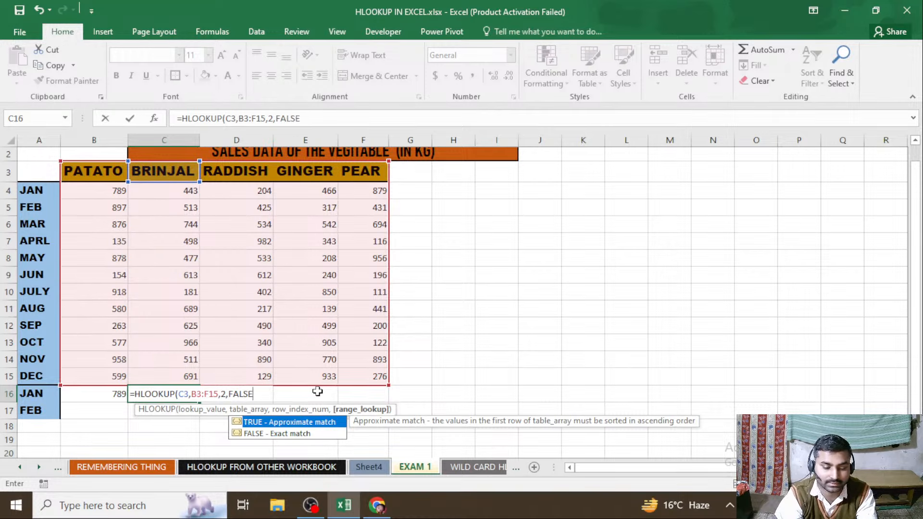
pyautogui.write('LSE')
pyautogui.press('Return')
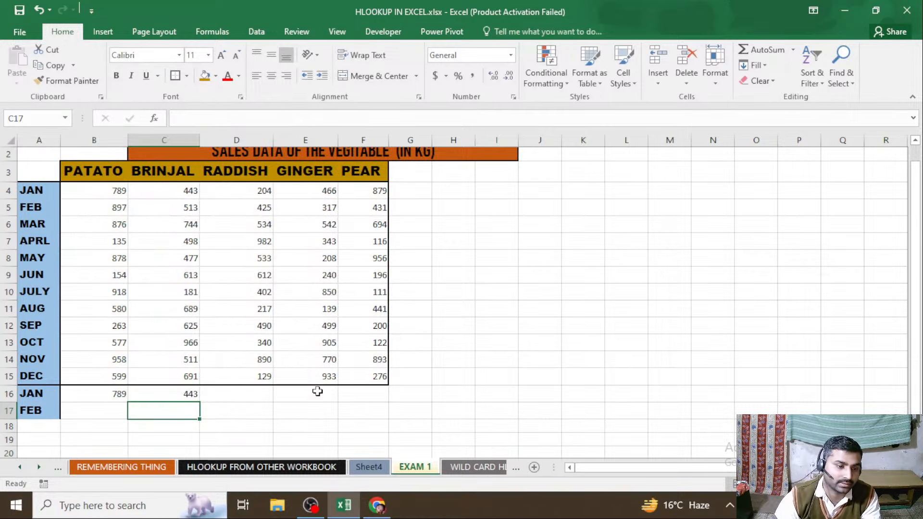
# Enter the month label MAR in A18, under FEB
pyautogui.click(43, 424)
pyautogui.write('MAR')
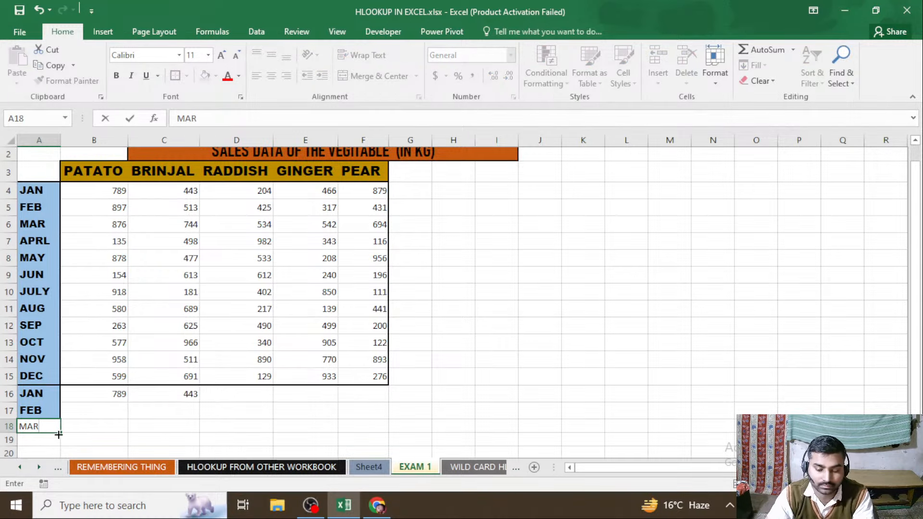
pyautogui.press('Return')
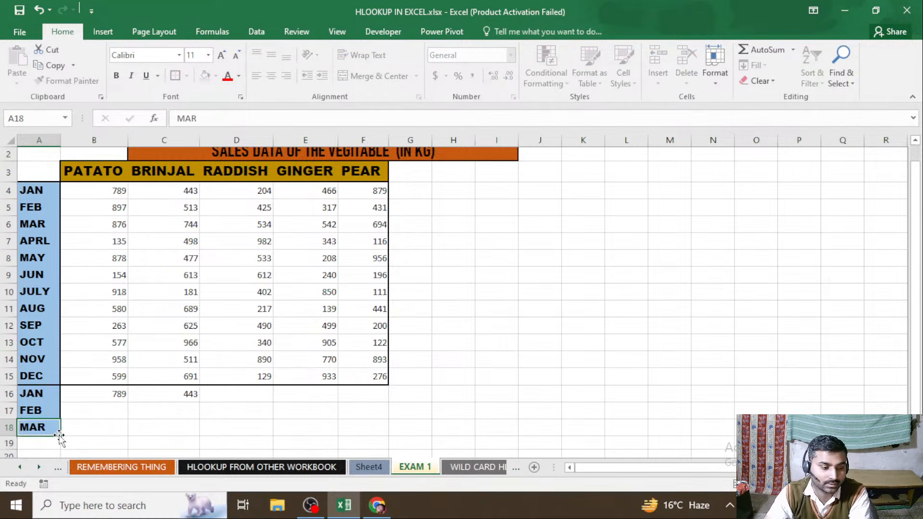
# Look up GINGER's March sales in E18 with the formula =HLOOKUP(E3,B3:F15,4,0)
pyautogui.click(305, 431)
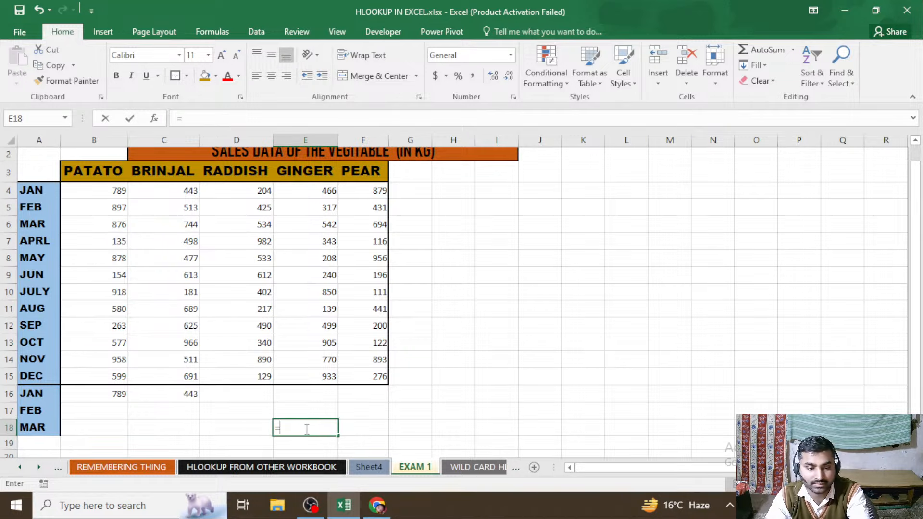
pyautogui.write('=HLOOKUP(')
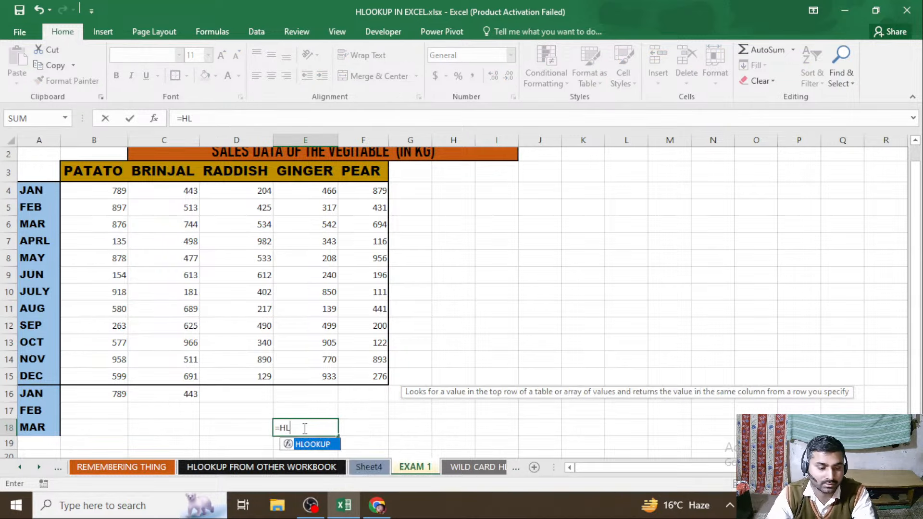
pyautogui.click(308, 174)
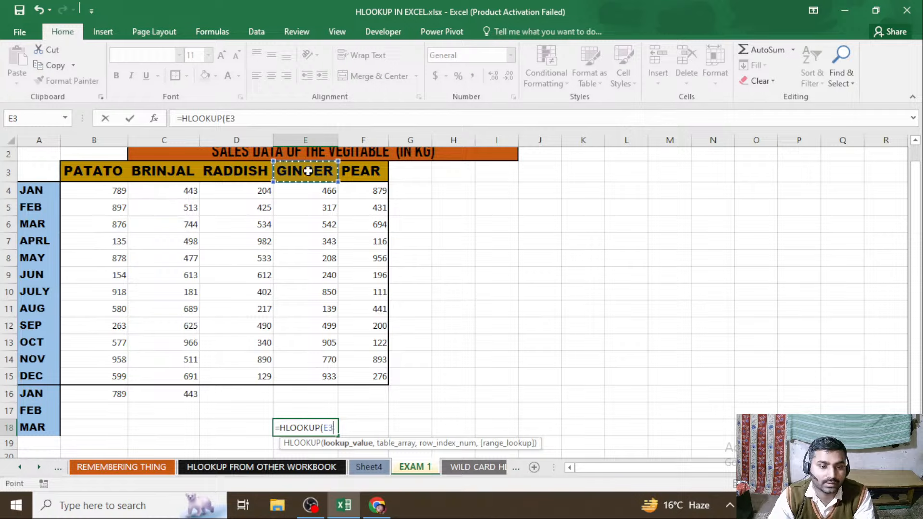
pyautogui.write(',')
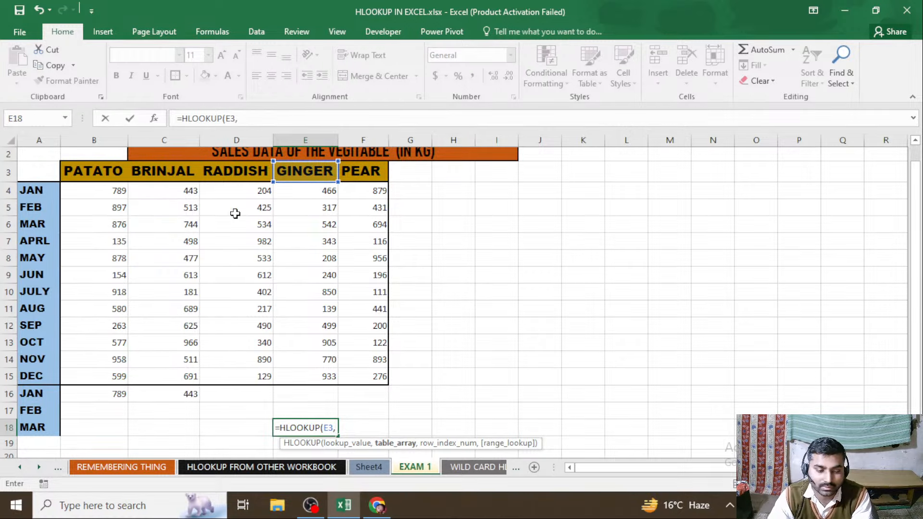
pyautogui.moveTo(97, 173); pyautogui.dragTo(362, 377)
pyautogui.write(',4')
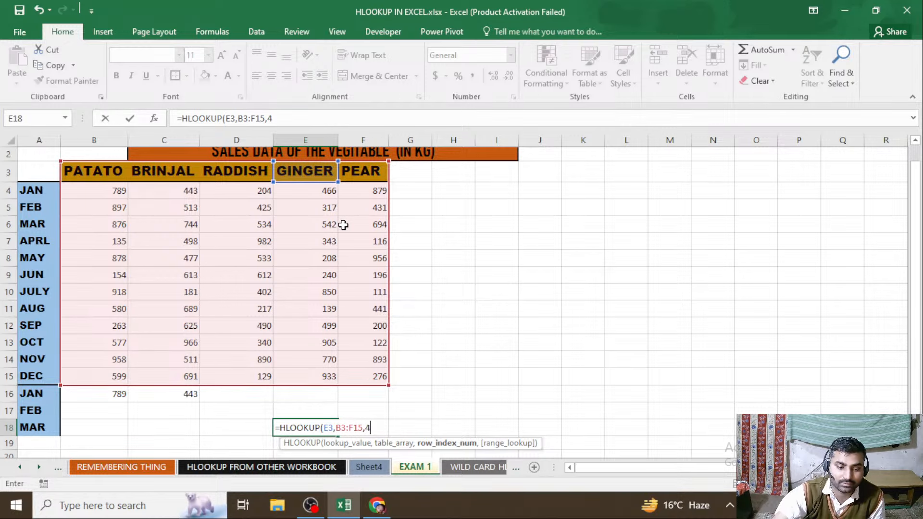
pyautogui.write(',')
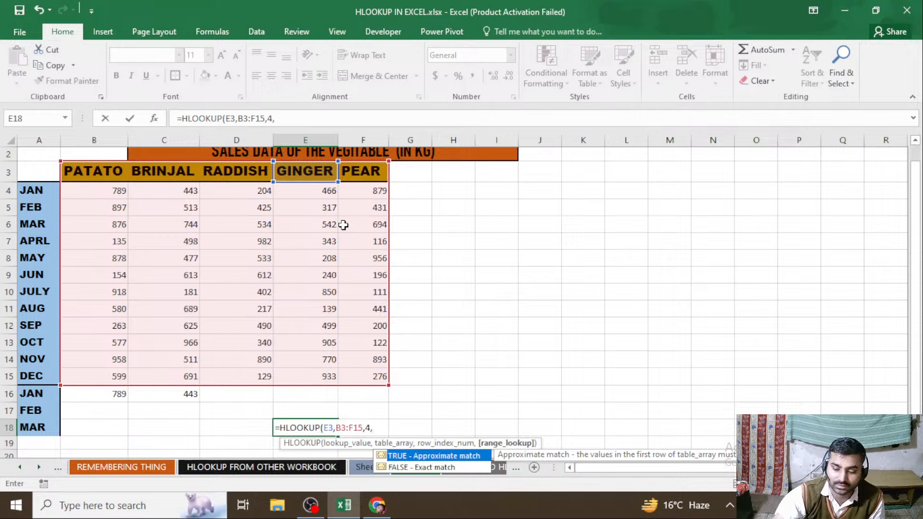
pyautogui.write('0)')
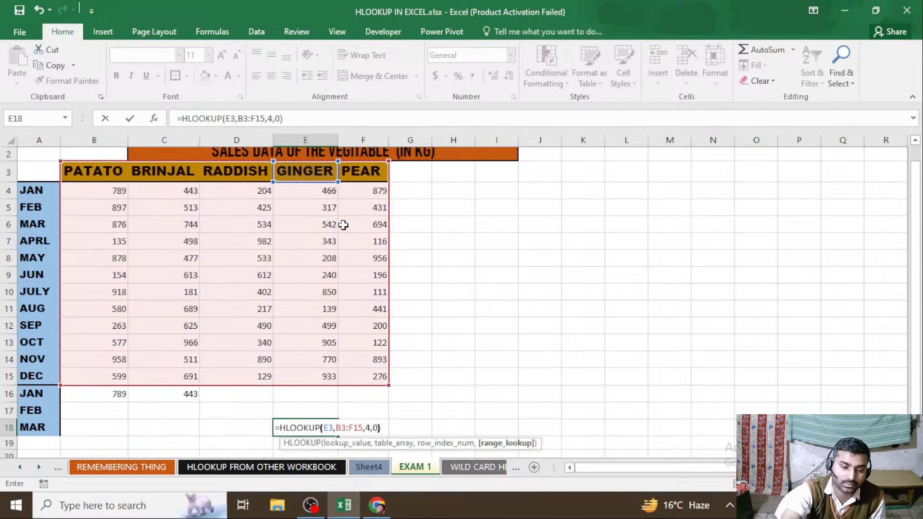
pyautogui.press('Return')
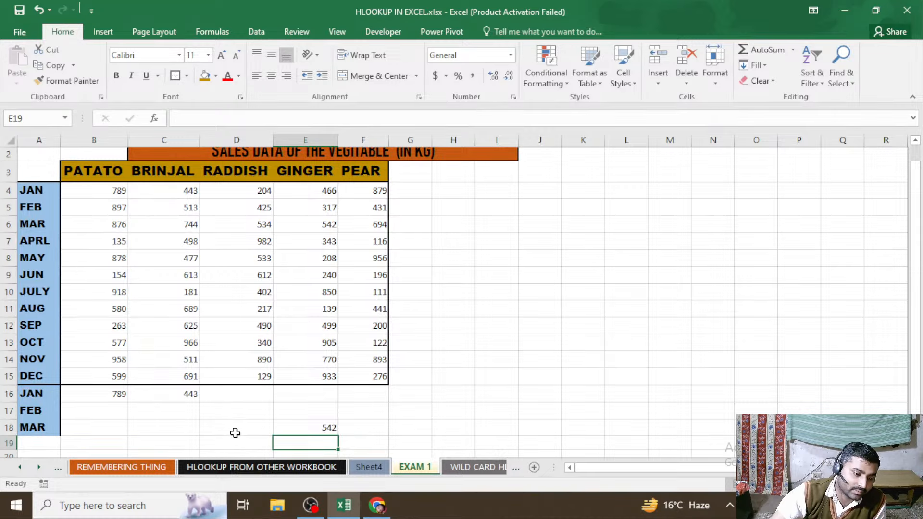
# Look up RADDISH's January sales in D16 with the formula =HLOOKUP(D3,B3:F15,2,0)
pyautogui.click(237, 397)
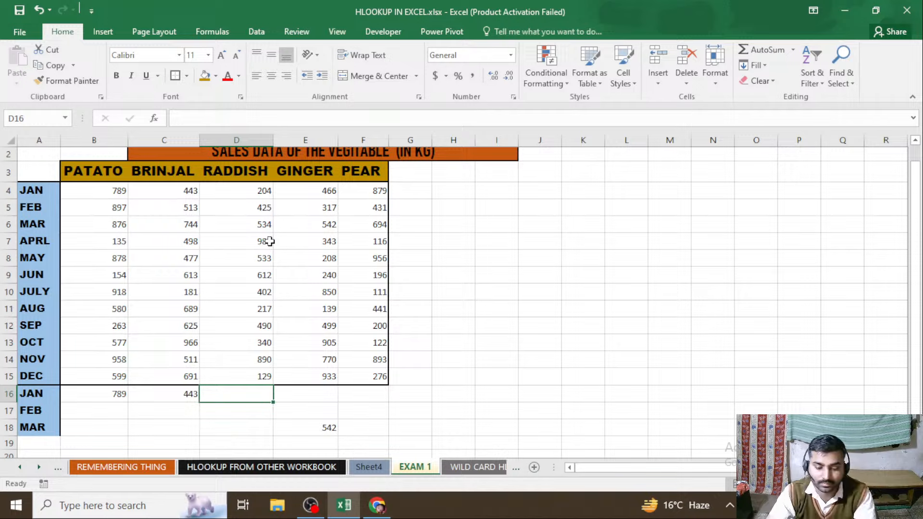
pyautogui.write('=HL')
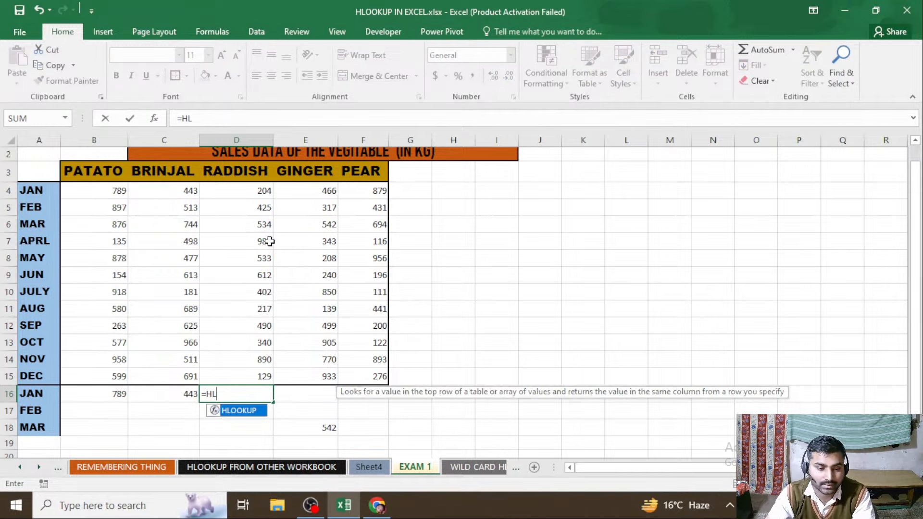
pyautogui.press('Tab')
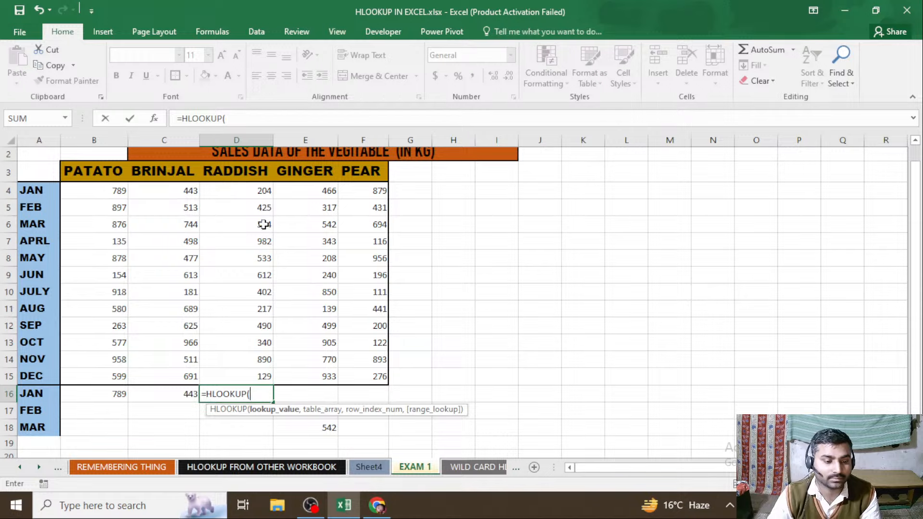
pyautogui.click(242, 172)
pyautogui.write(',')
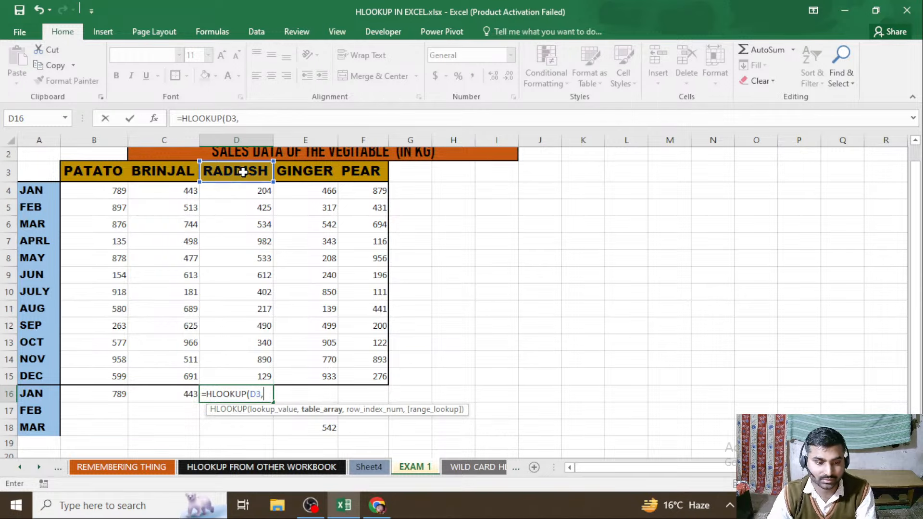
pyautogui.moveTo(100, 170); pyautogui.dragTo(381, 377)
pyautogui.write(',')
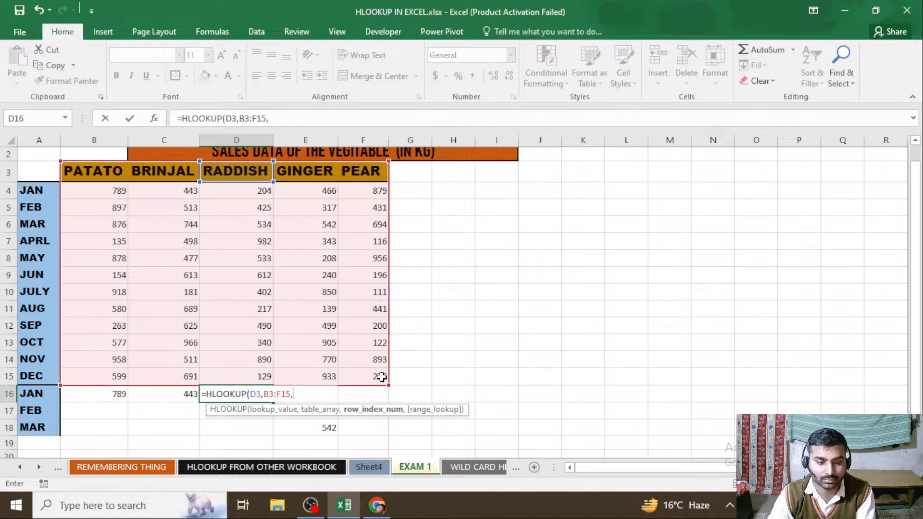
pyautogui.write('2')
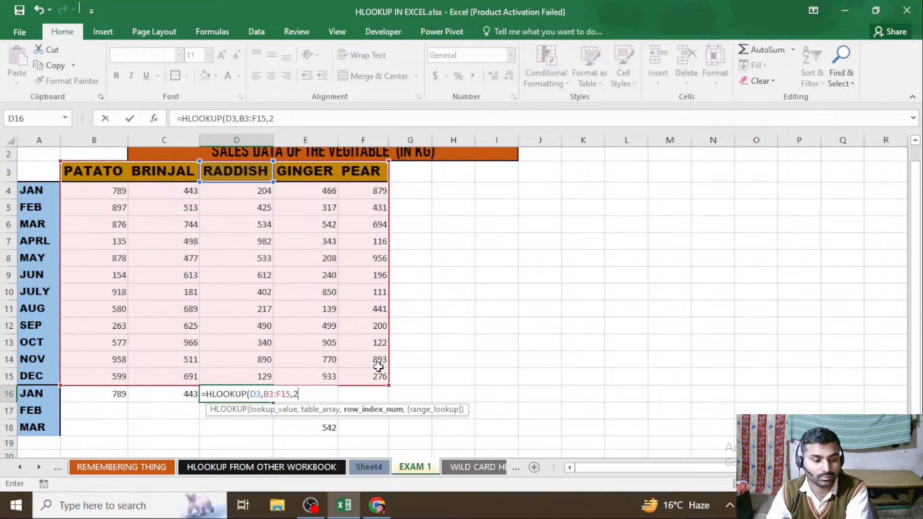
pyautogui.write(',')
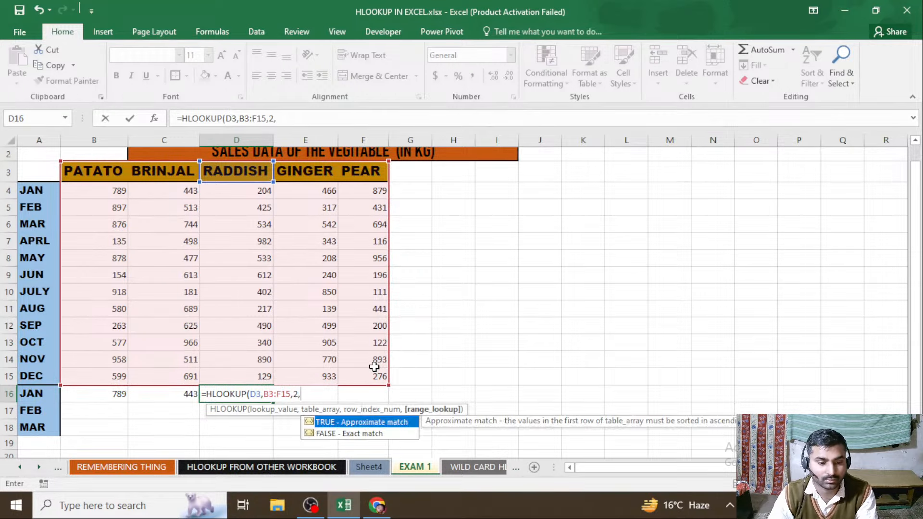
pyautogui.write('0)')
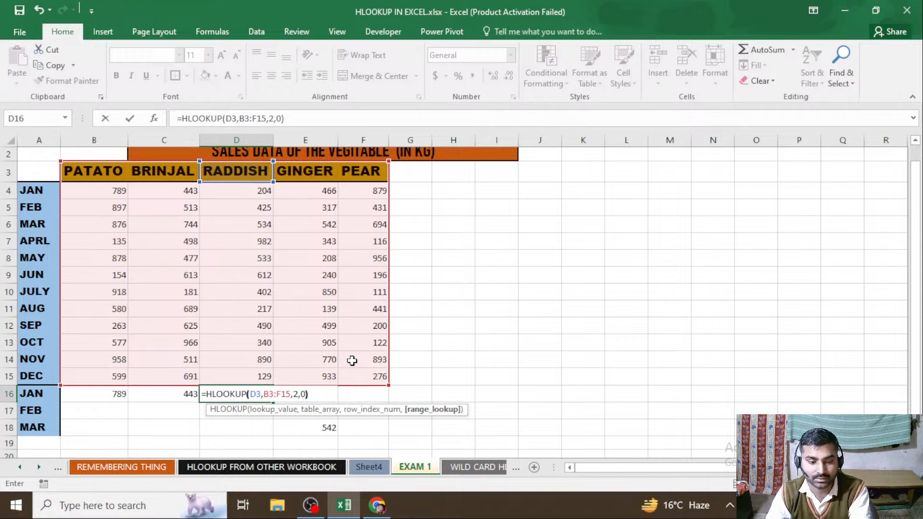
pyautogui.press('Return')
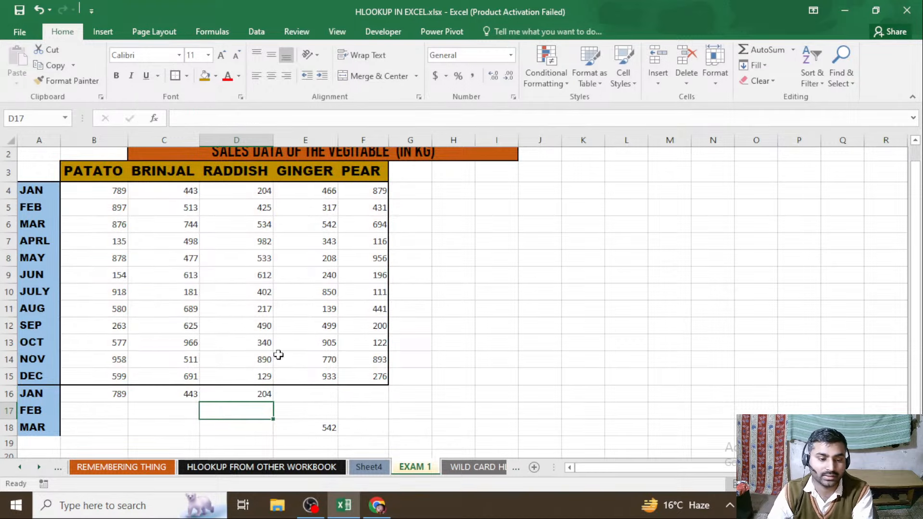
# Look up GINGER's January sales in E16 with the formula =HLOOKUP(E3,B3:F15,2,0)
pyautogui.click(306, 393)
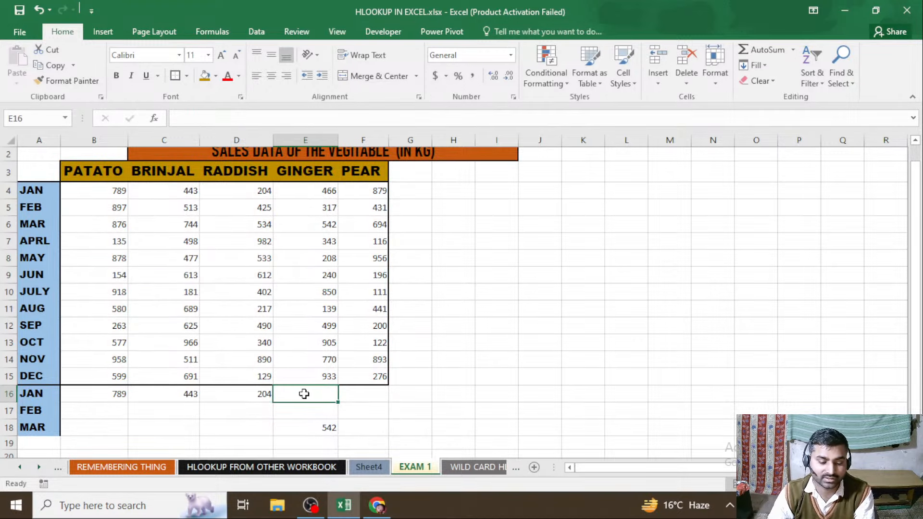
pyautogui.write('=')
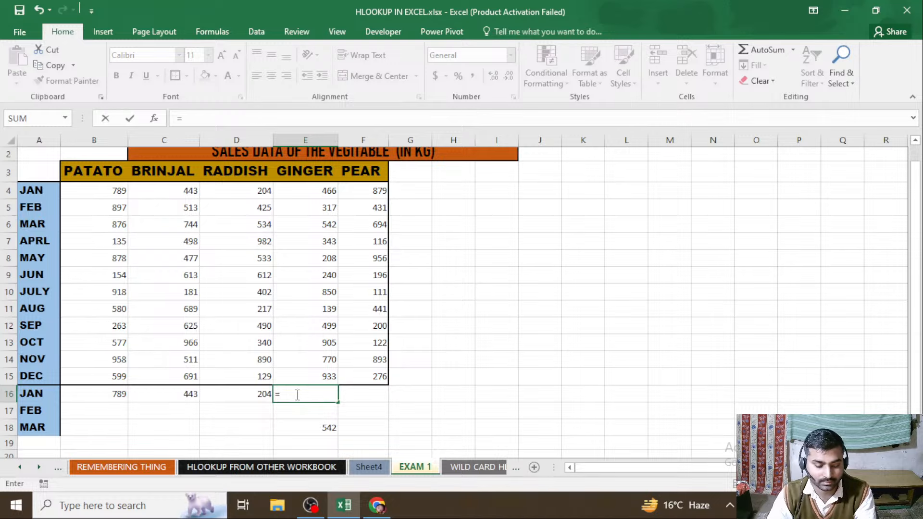
pyautogui.write('HL')
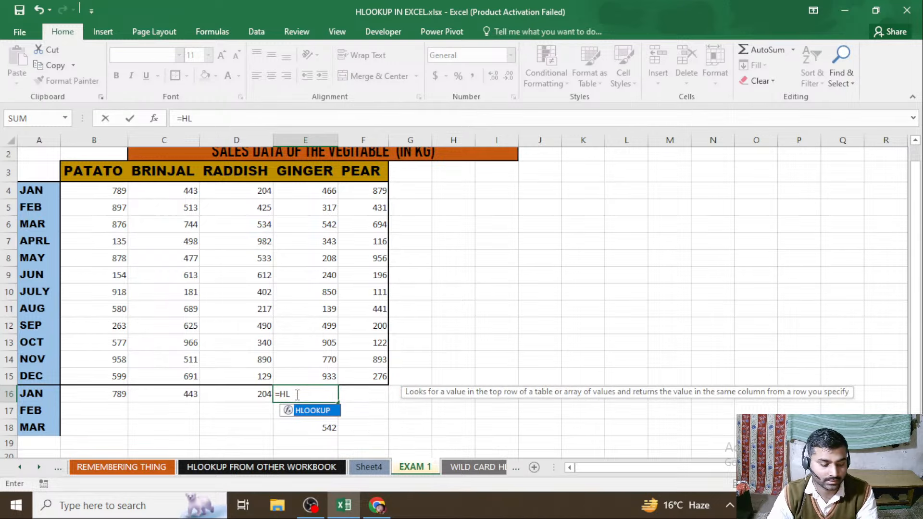
pyautogui.press('Tab')
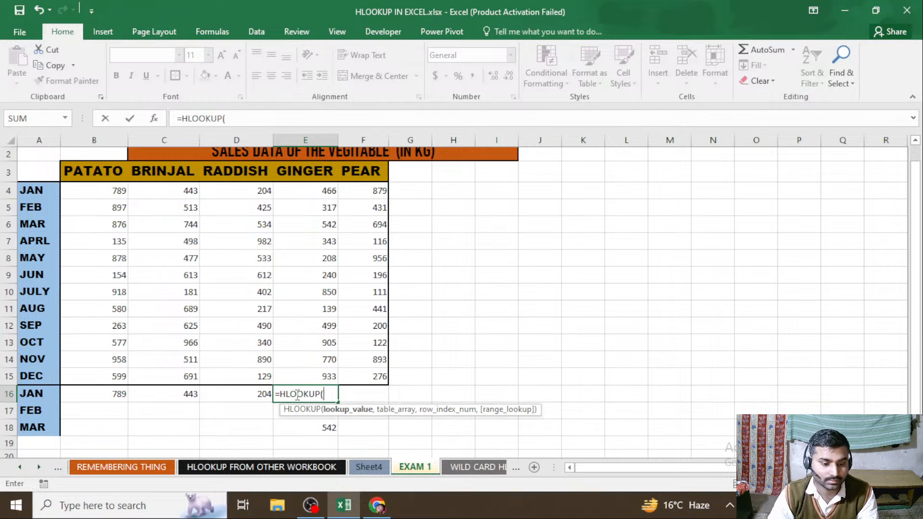
pyautogui.click(316, 174)
pyautogui.write(',')
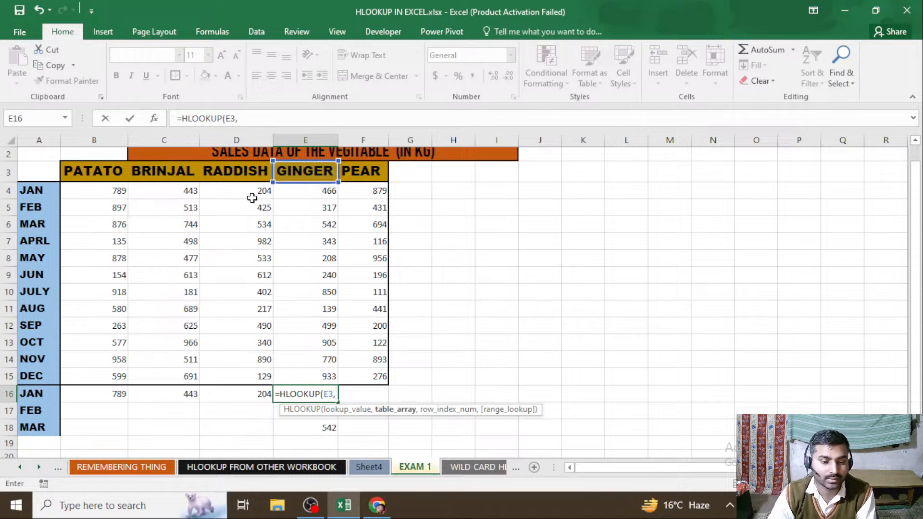
pyautogui.moveTo(113, 171); pyautogui.dragTo(358, 376)
pyautogui.write(',')
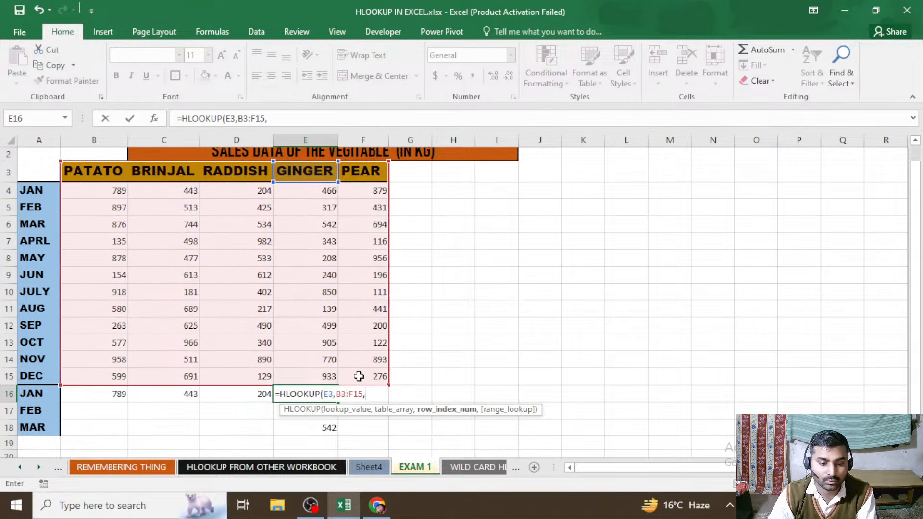
pyautogui.write('2')
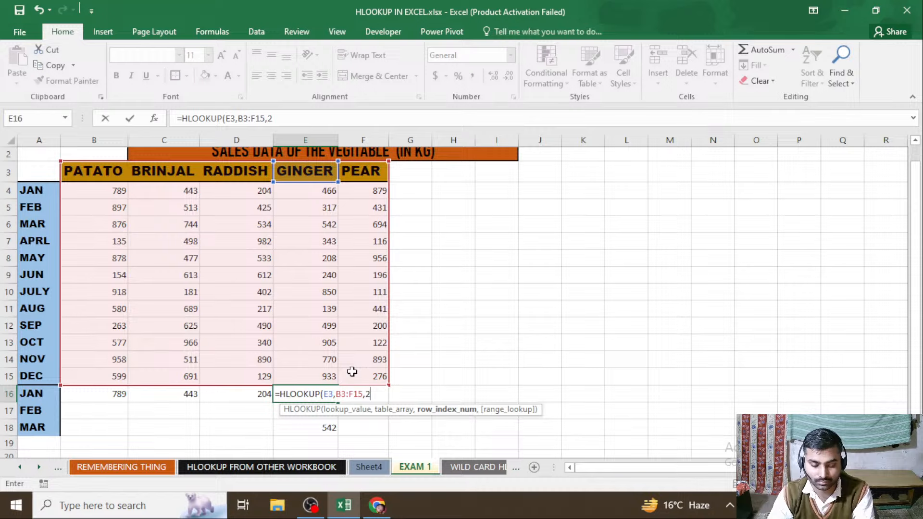
pyautogui.write(',0')
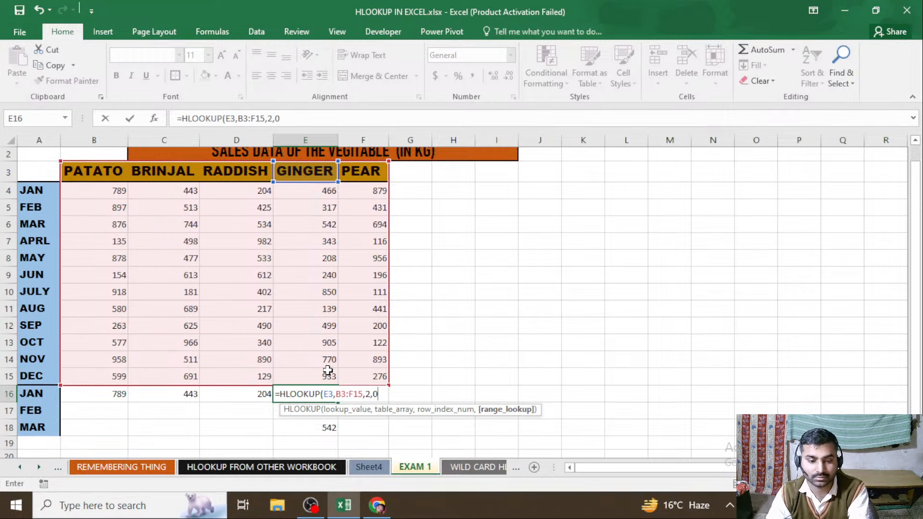
pyautogui.write(')')
pyautogui.press('Return')
# Look up PEAR's January sales in F16 with the formula =HLOOKUP(F3,B3:F15,2,0)
pyautogui.click(367, 397)
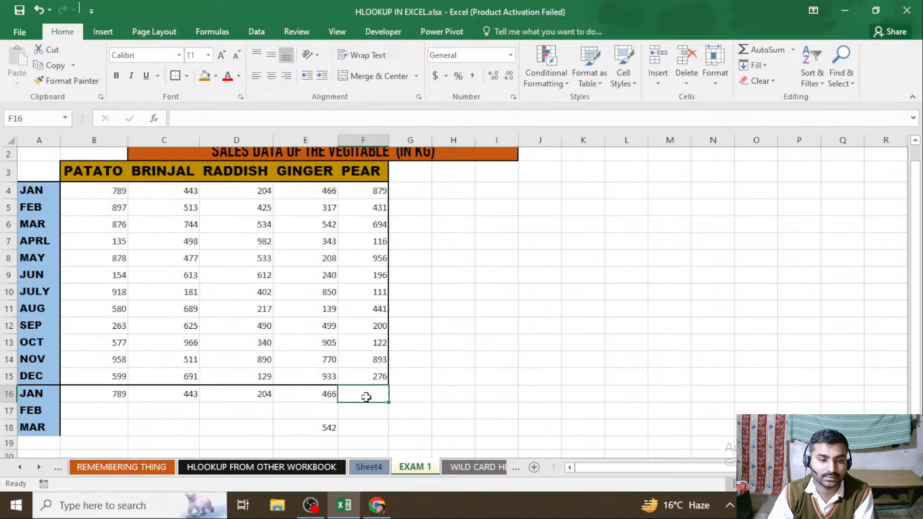
pyautogui.write('=')
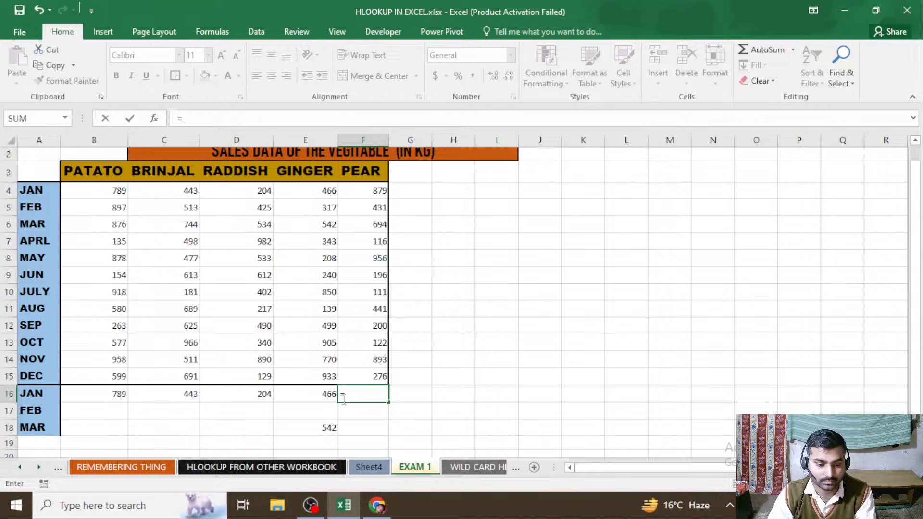
pyautogui.write('HL')
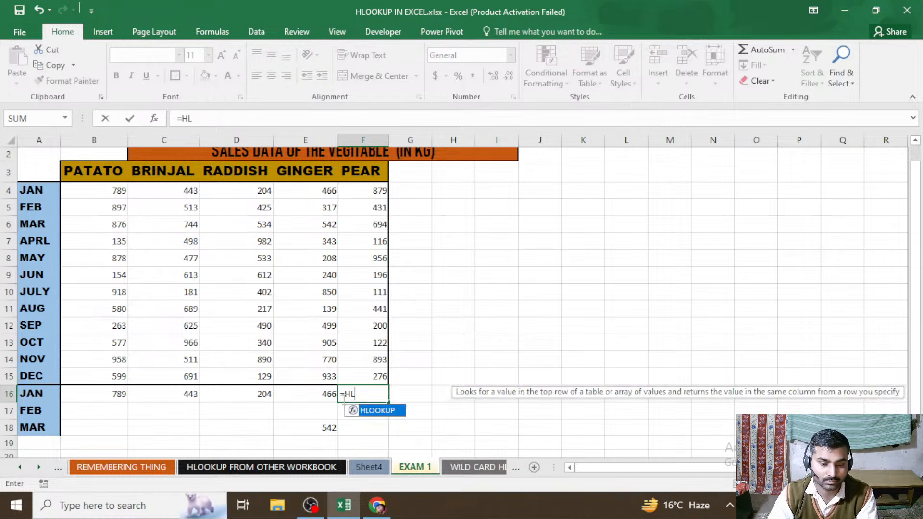
pyautogui.press('Tab')
pyautogui.click(365, 169)
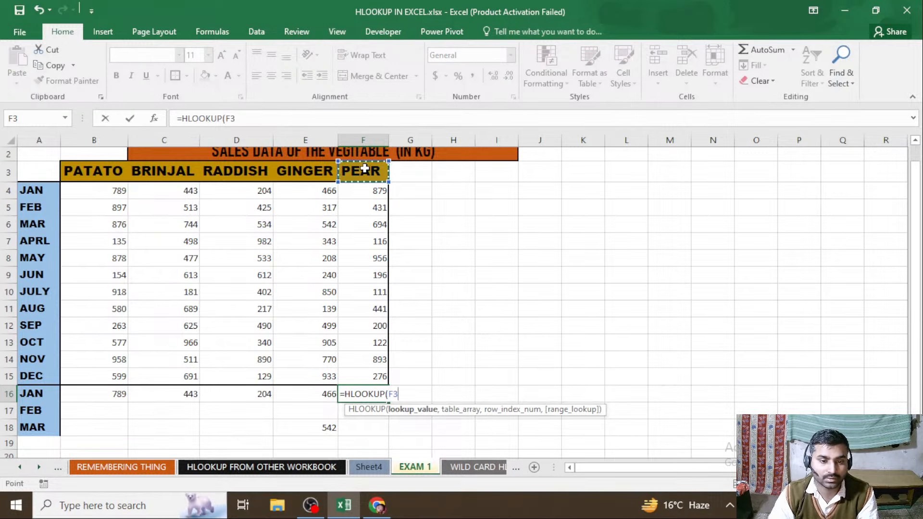
pyautogui.write(',')
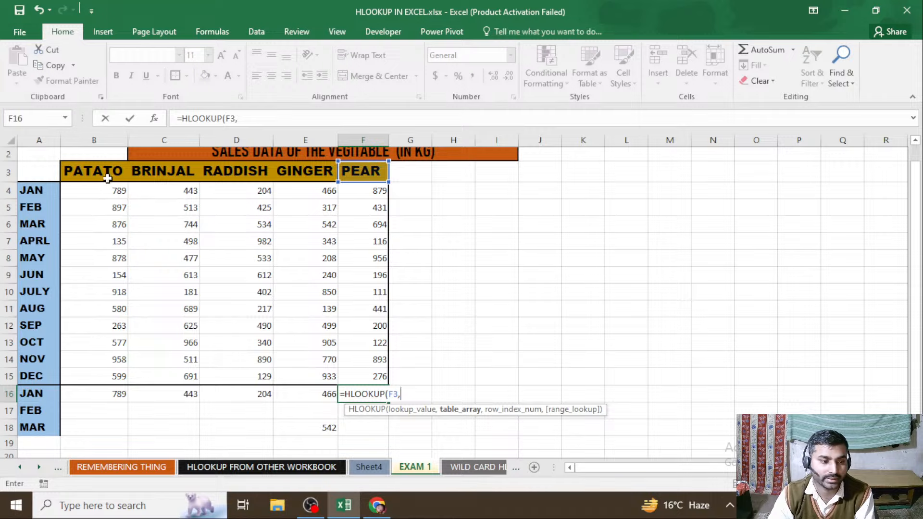
pyautogui.moveTo(107, 178); pyautogui.dragTo(354, 375)
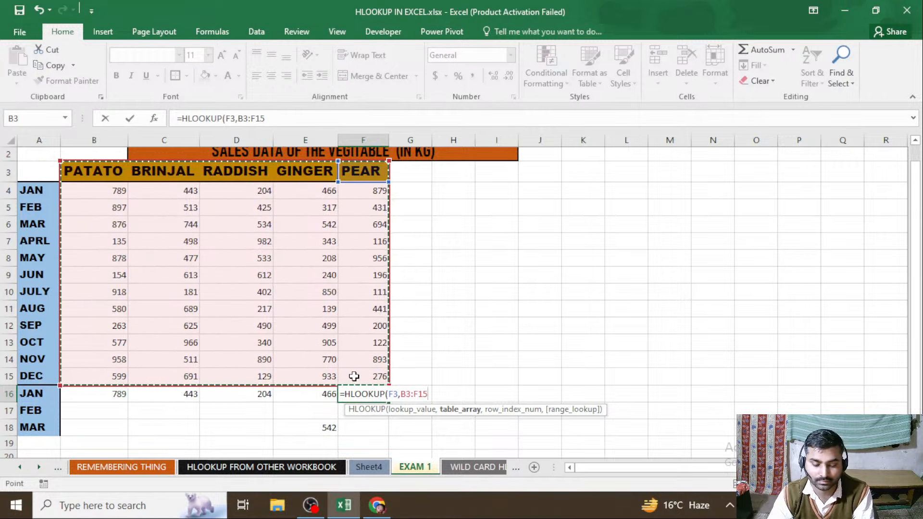
pyautogui.write(',2')
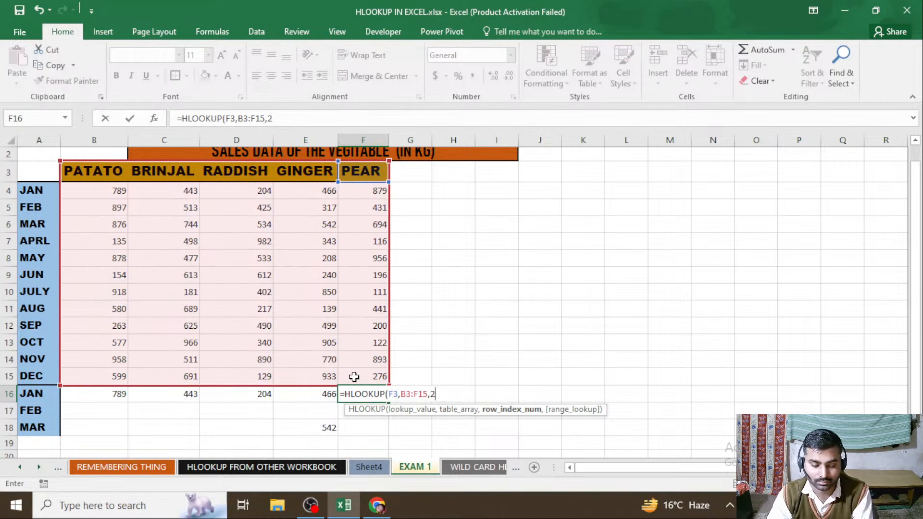
pyautogui.write(',0)')
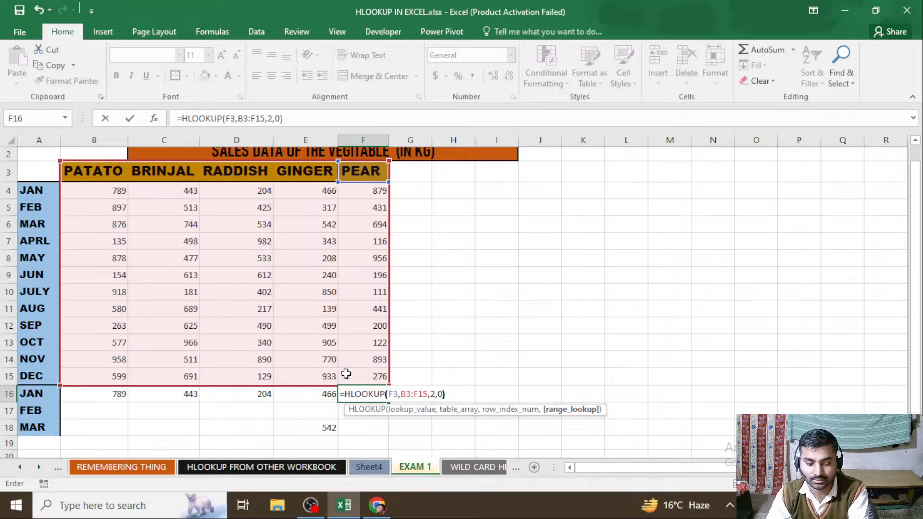
pyautogui.press('Return')
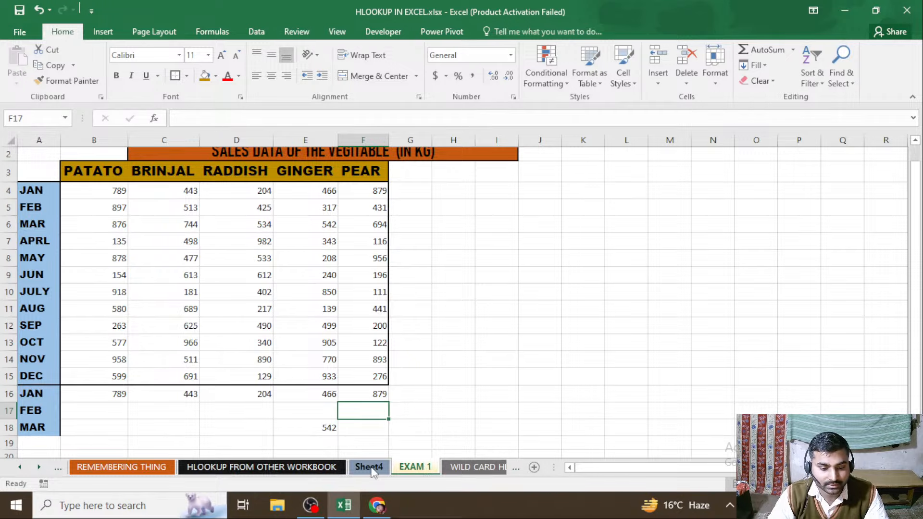
# Review the range lookup notes, the HLOOKUP reminders, the planet sheets and the EXAM 1 table, ending on the WILD CARD HLOOKUP sheet
pyautogui.click(288, 467)
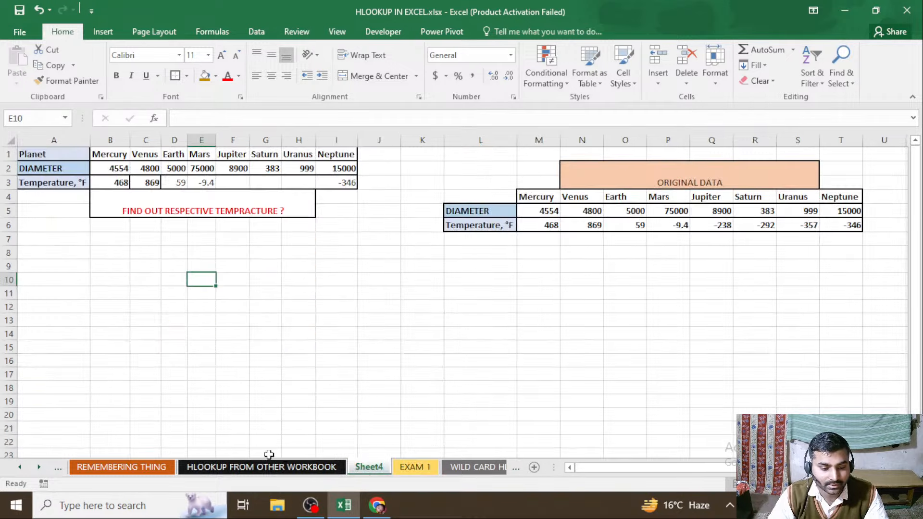
pyautogui.click(159, 468)
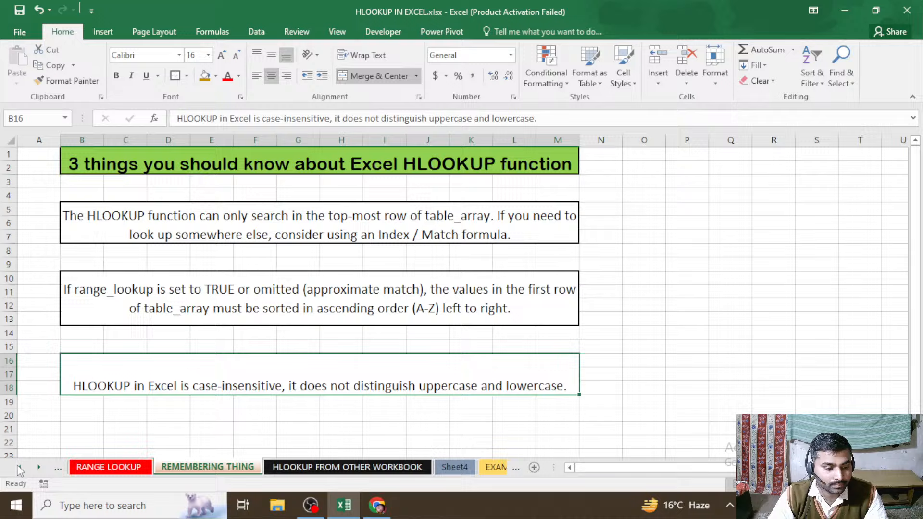
pyautogui.click(135, 467)
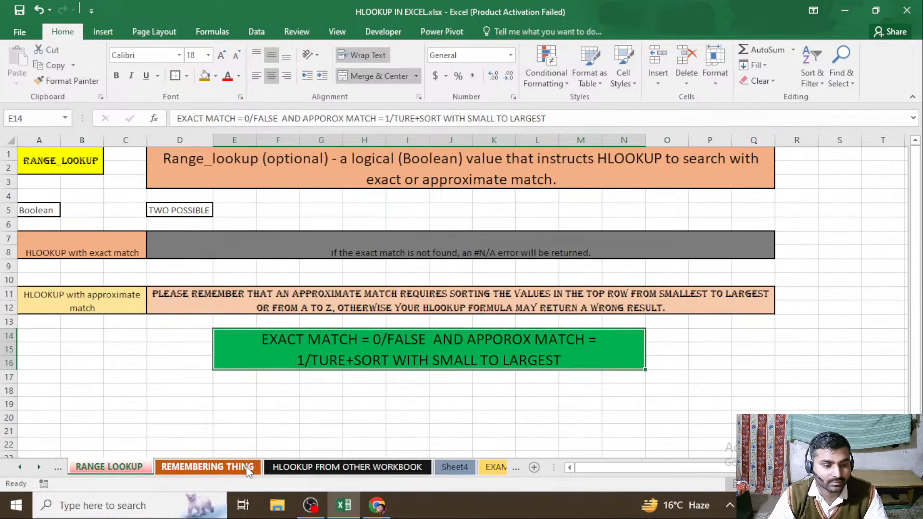
pyautogui.click(248, 468)
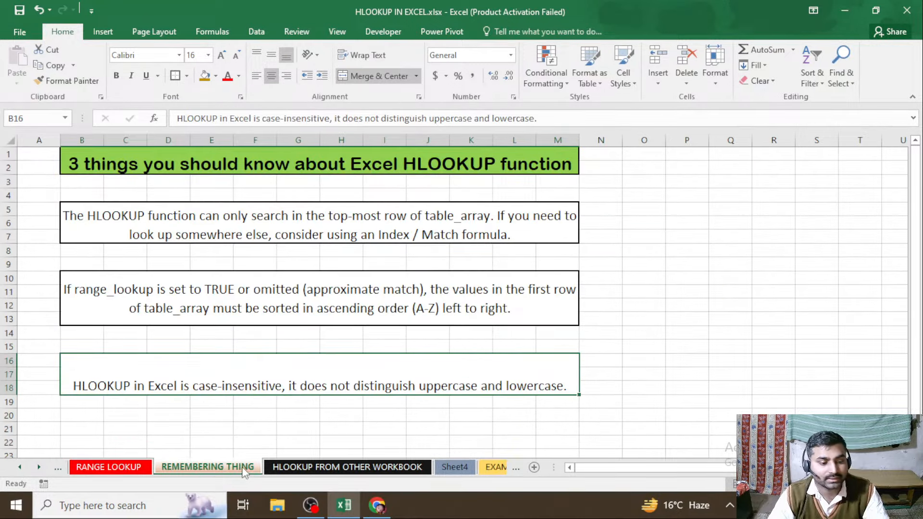
pyautogui.click(339, 466)
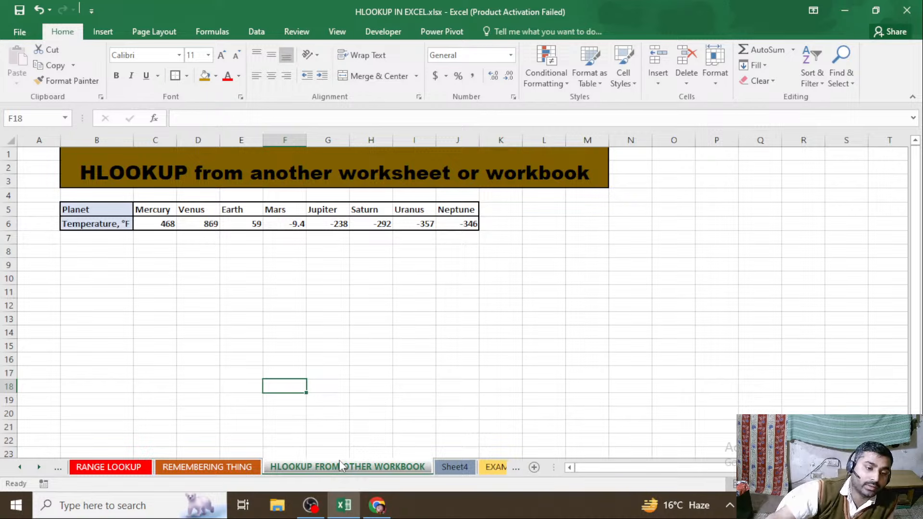
pyautogui.click(445, 468)
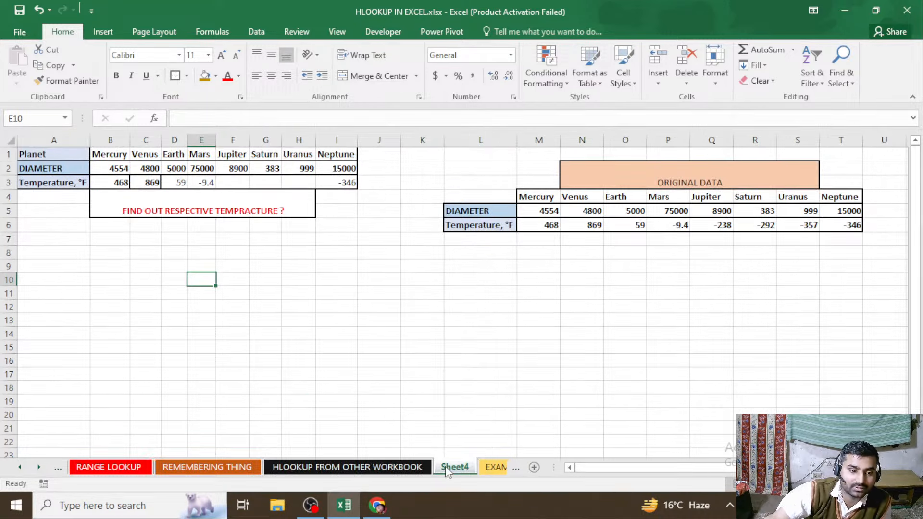
pyautogui.click(489, 467)
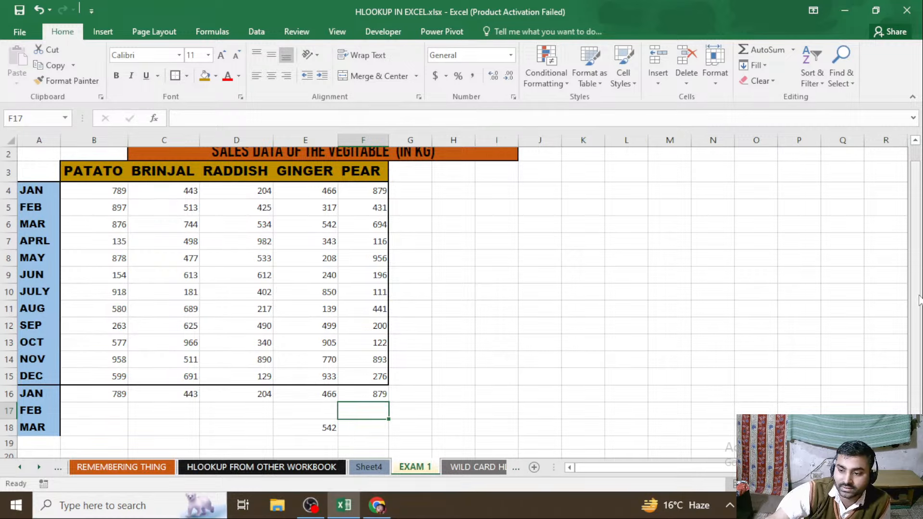
pyautogui.moveTo(914, 262); pyautogui.dragTo(913, 252)
pyautogui.click(474, 466)
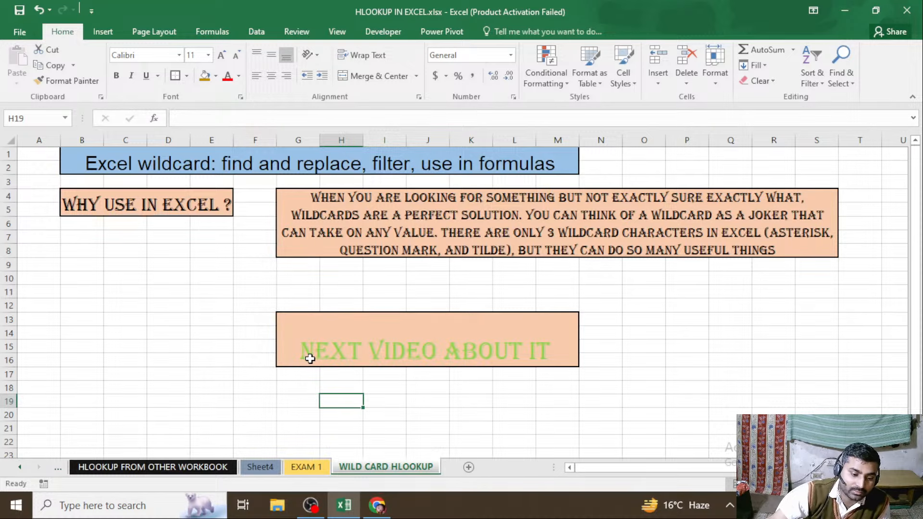
pyautogui.click(309, 510)
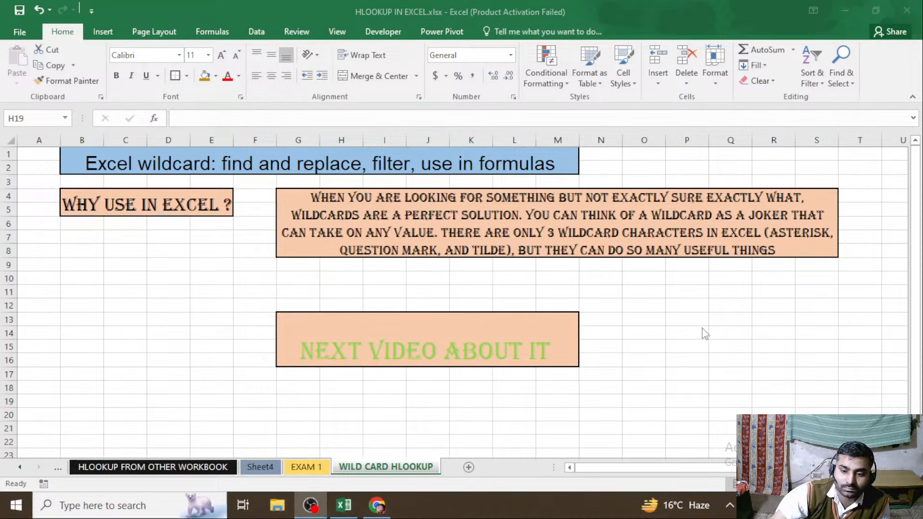